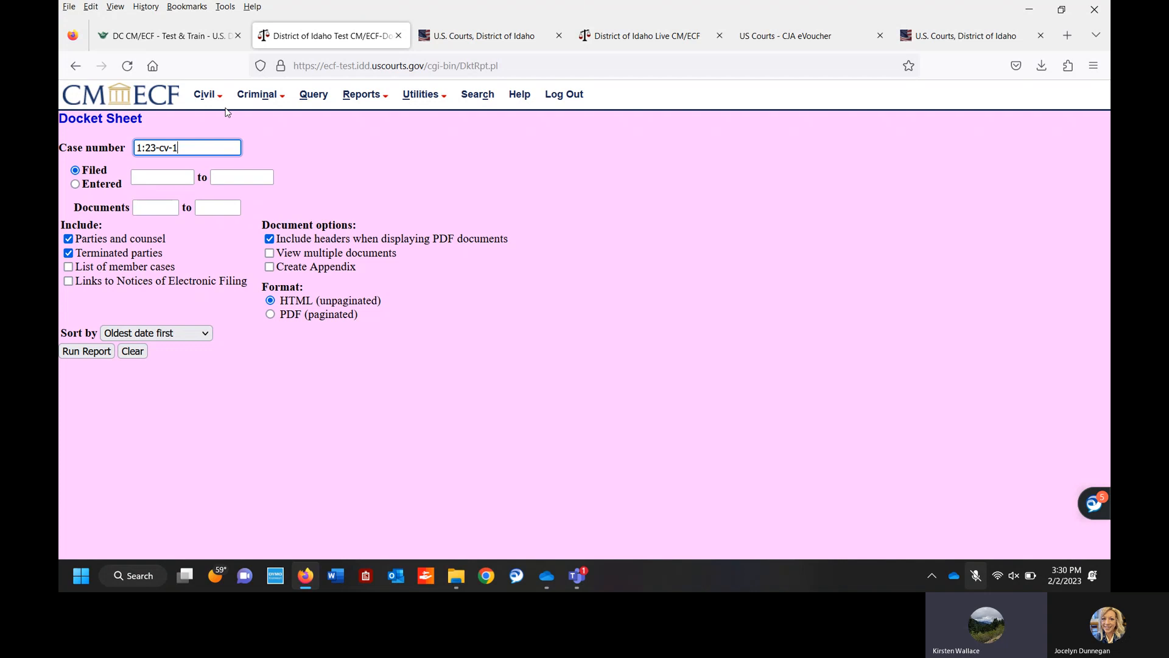
Find the civil motion events matching "summ" and select the Summary Judgment event.
mouse_move(205, 101)
left_click(212, 98)
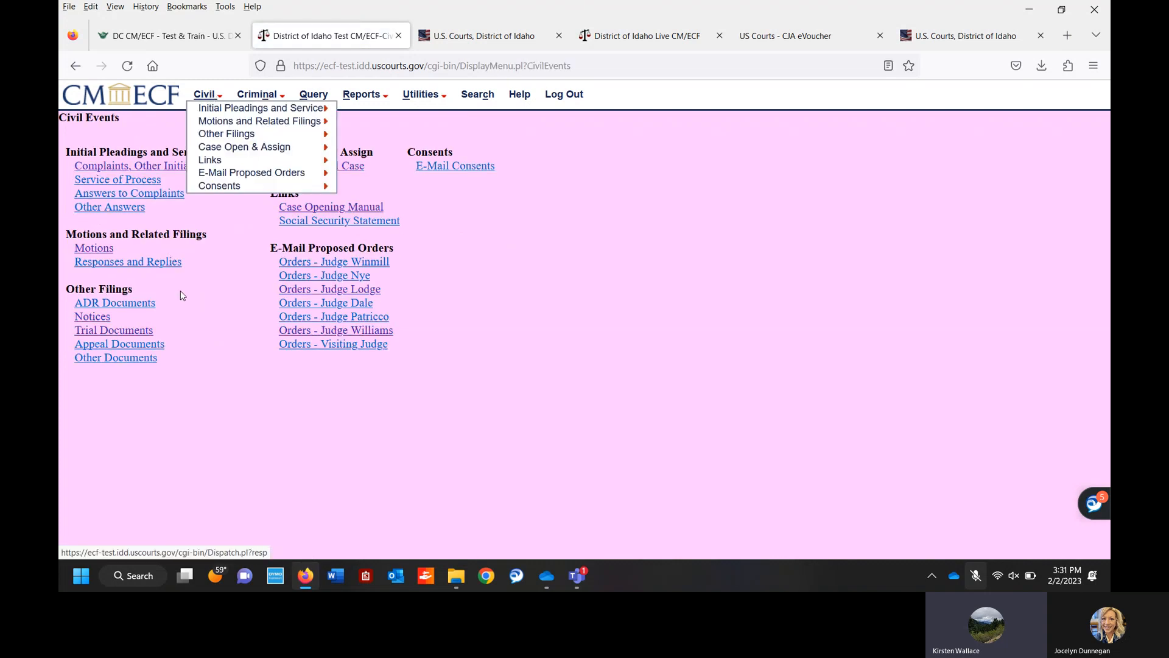
left_click(106, 248)
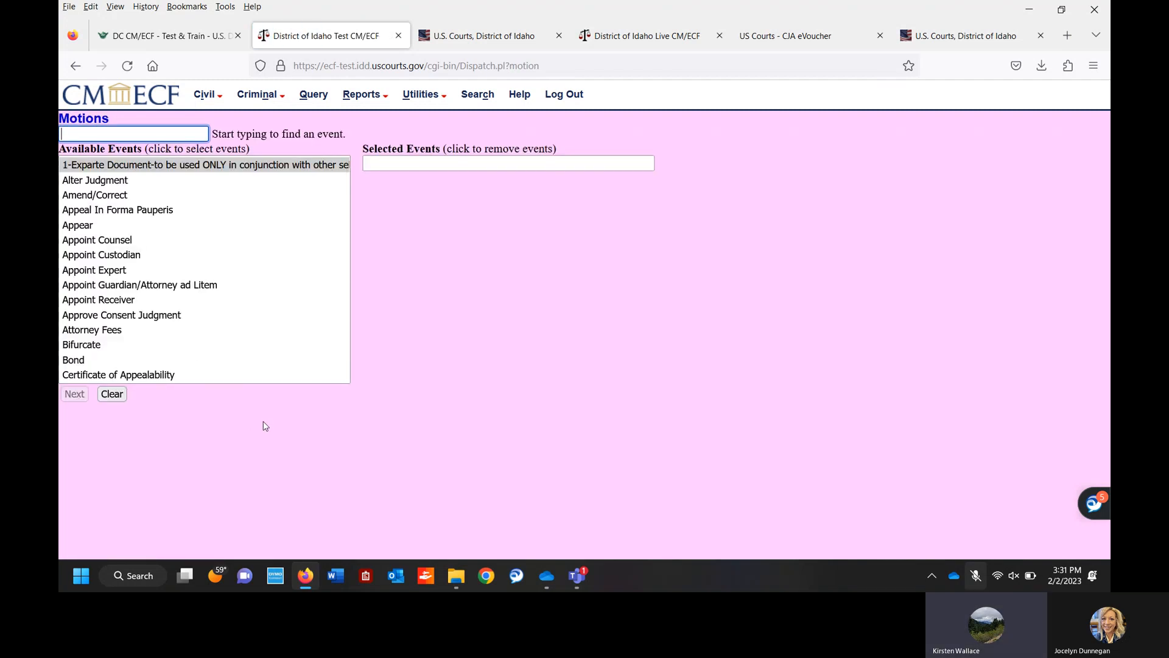
scroll(218, 260, "down", 2)
scroll(218, 260, "down", 6)
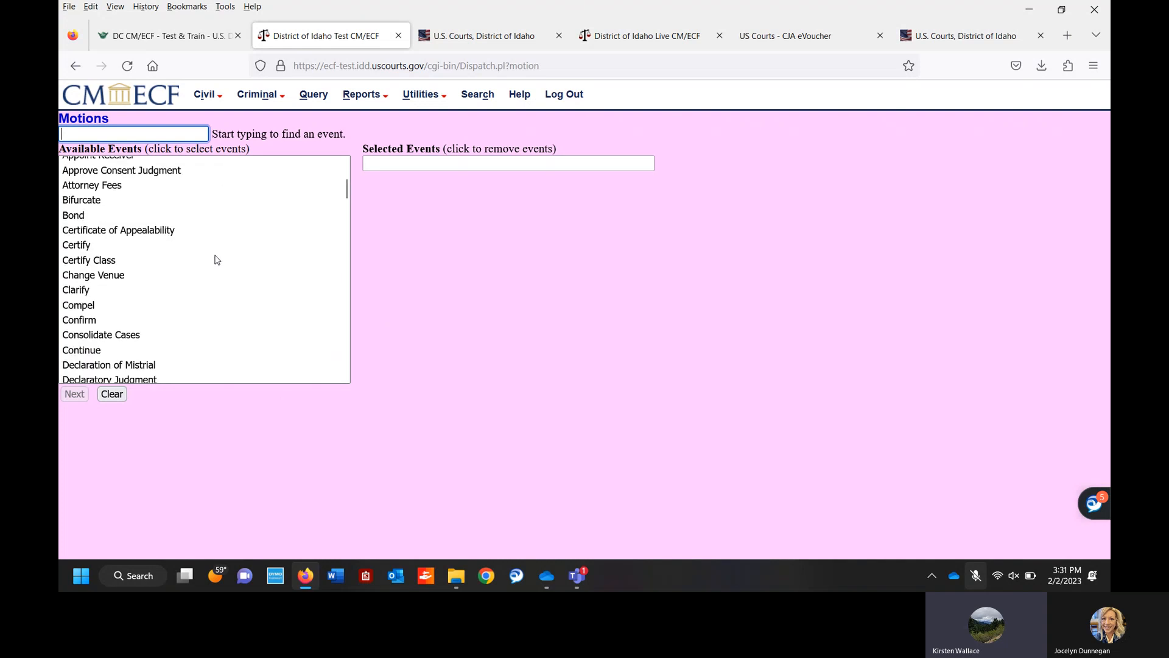
scroll(217, 260, "down", 6)
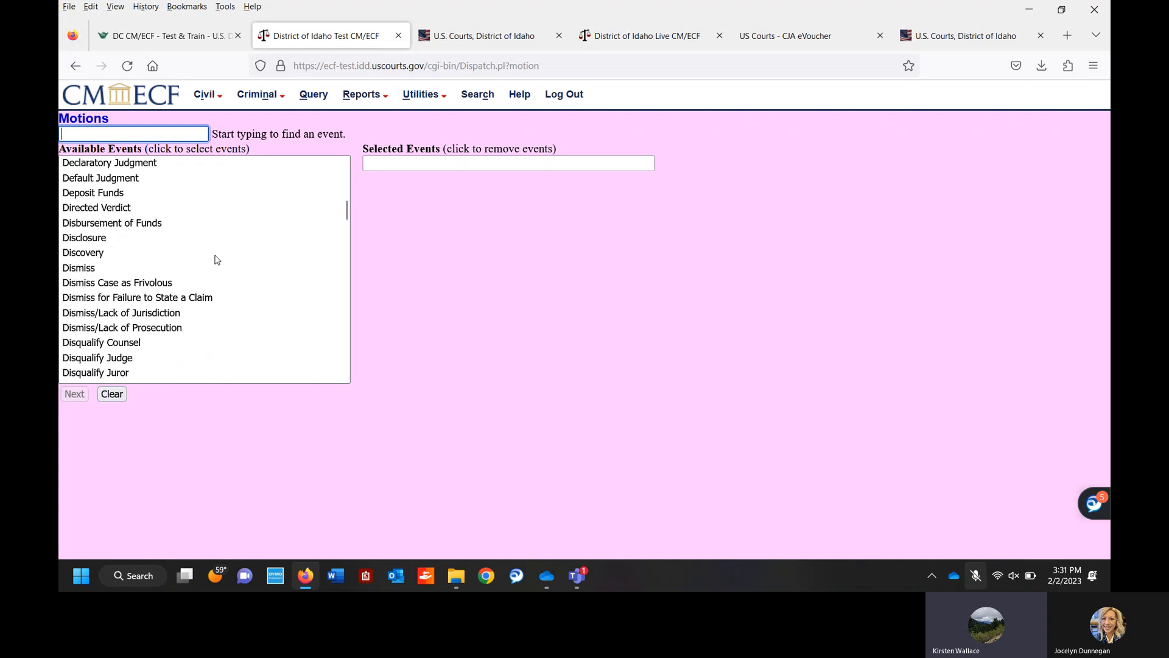
scroll(218, 260, "down", 5)
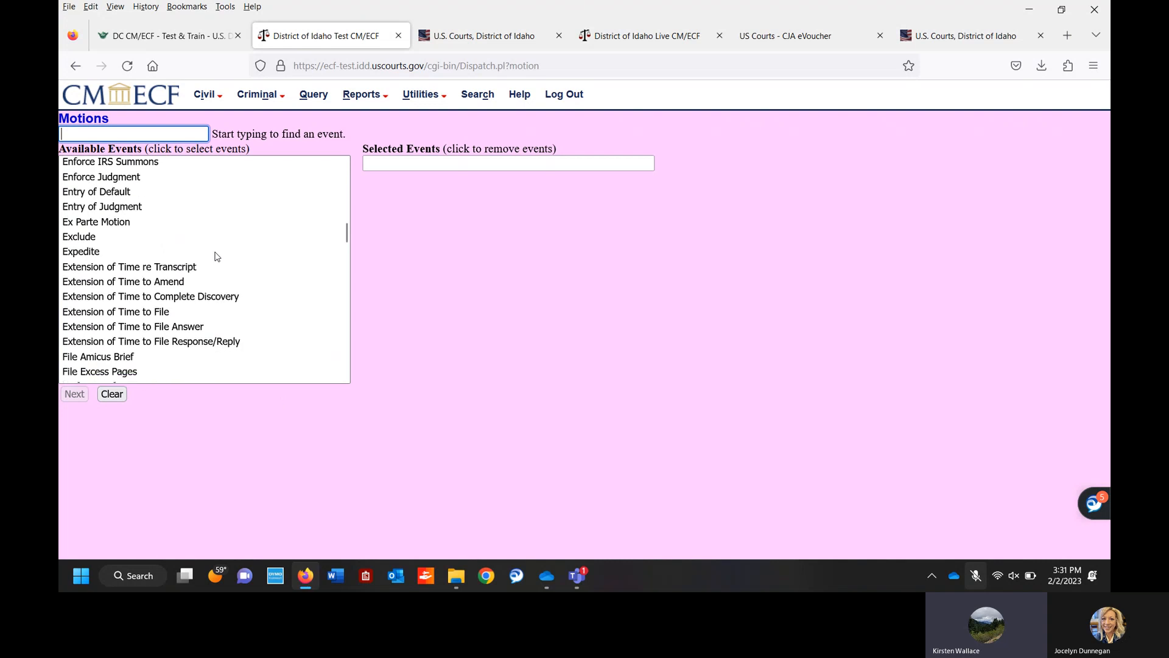
left_click(127, 129)
type("summ")
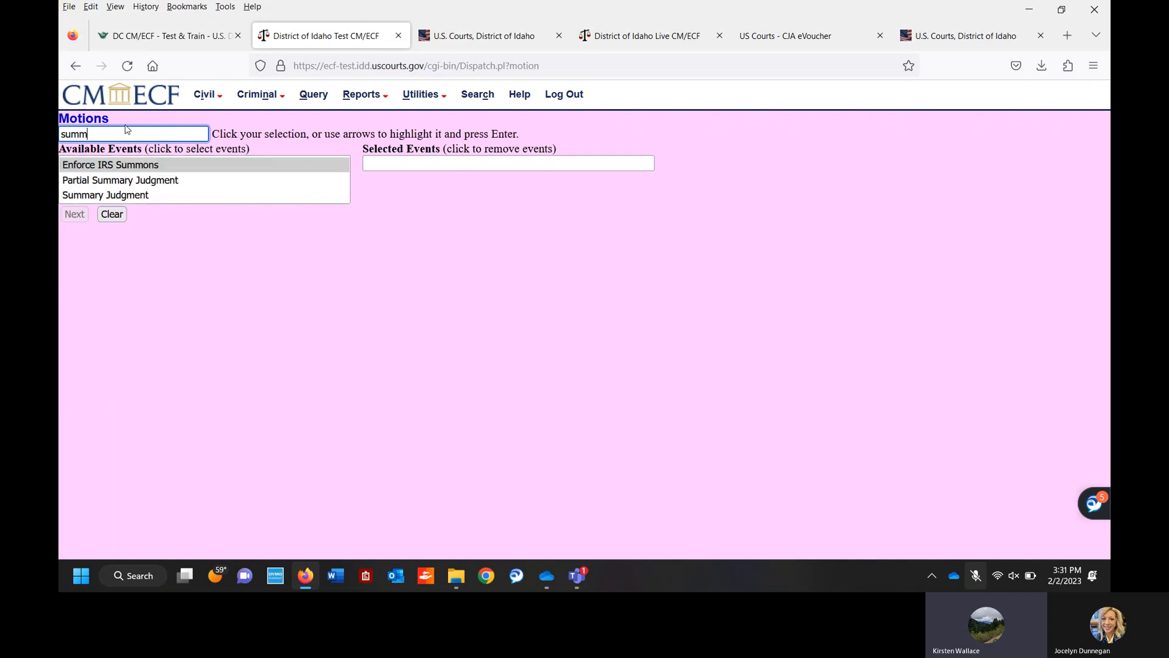
left_click(135, 195)
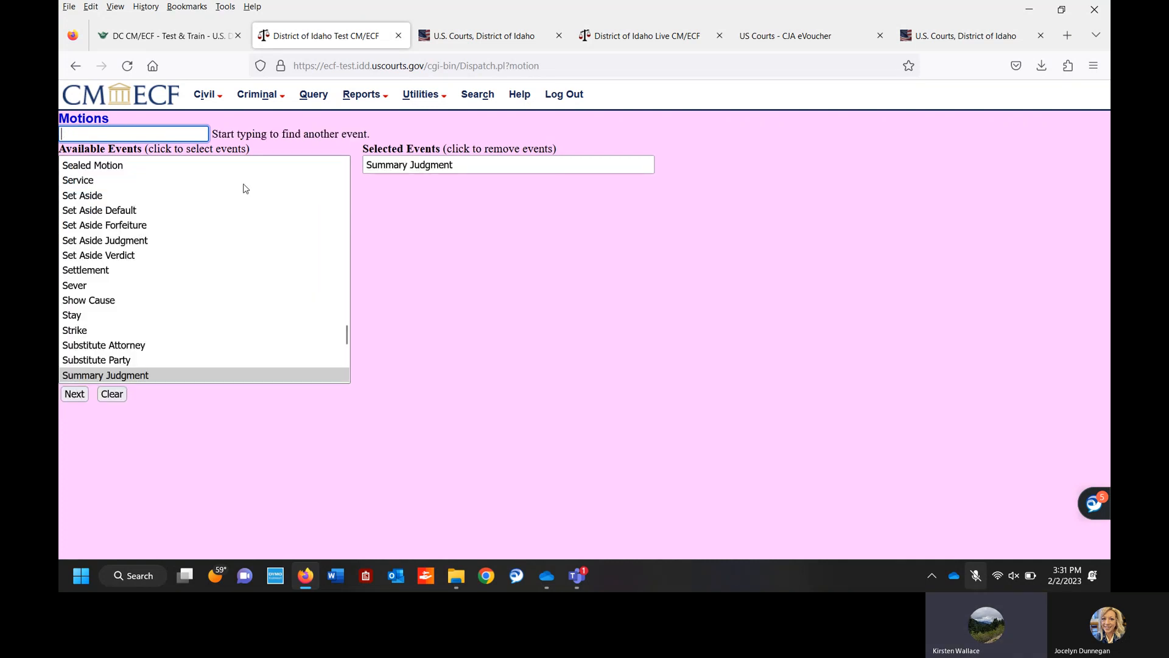
Search the menus and events for "summary" and proceed with the Summary Judgment motion event.
left_click(314, 96)
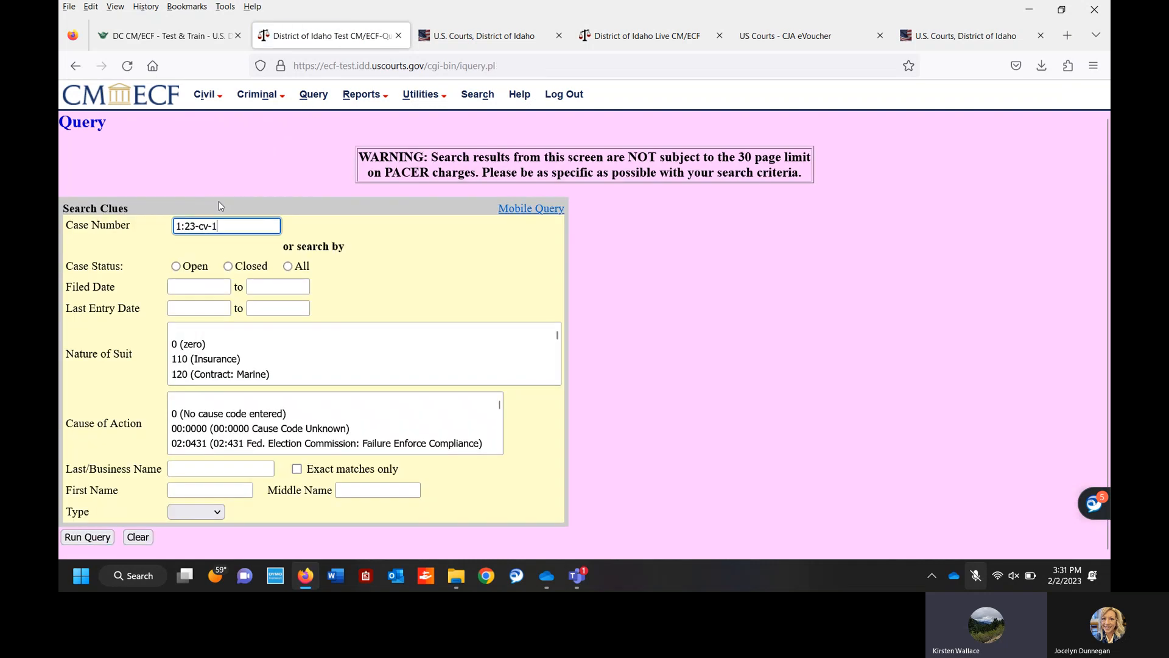
left_click(478, 94)
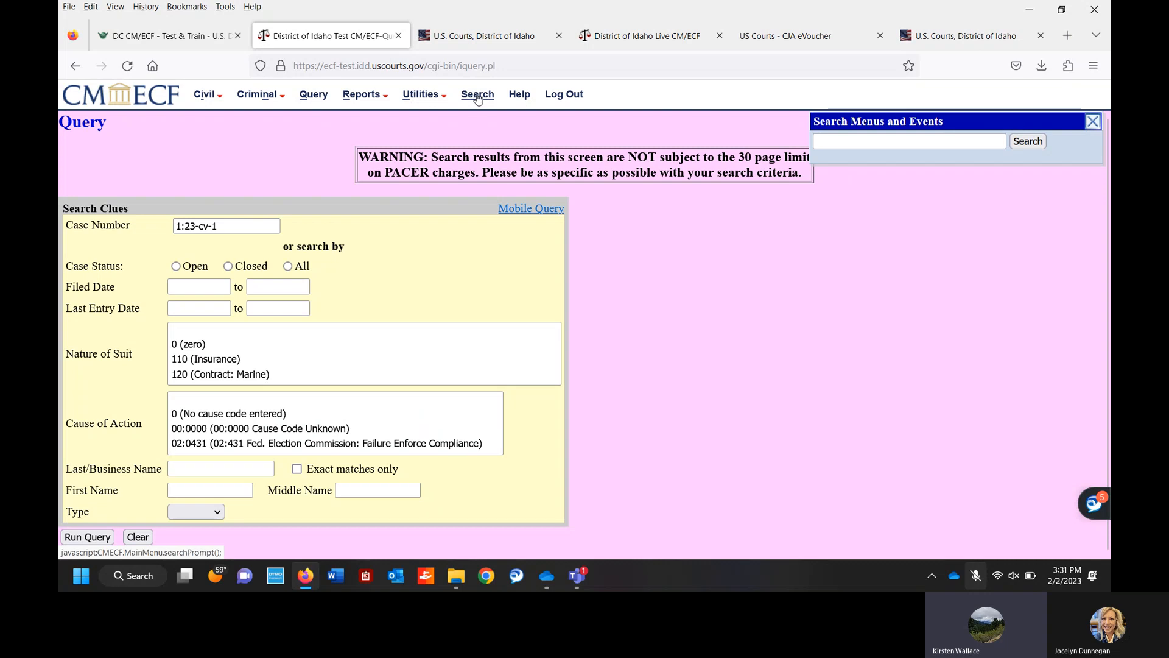
left_click(821, 140)
left_click(822, 140)
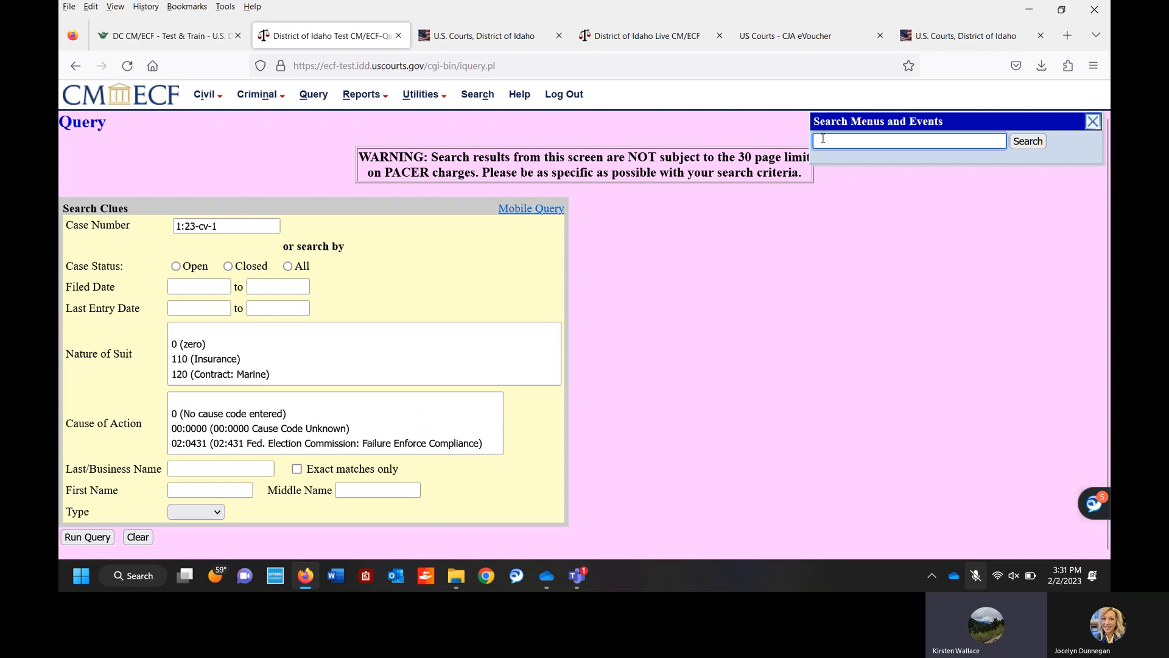
type("summary")
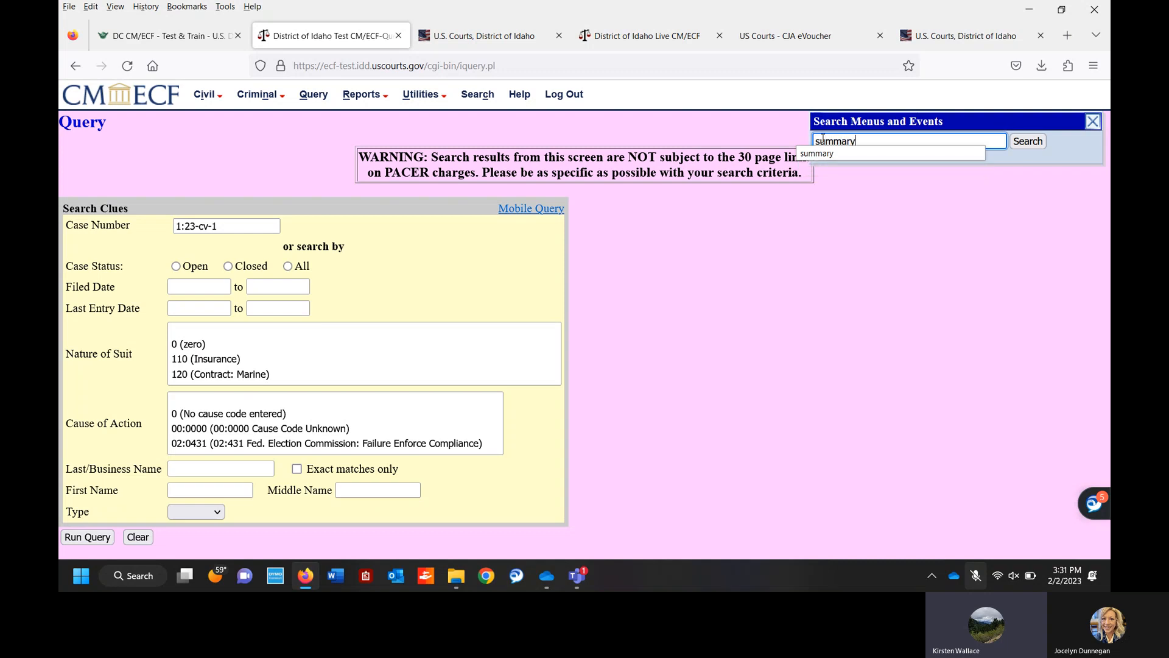
key("Return")
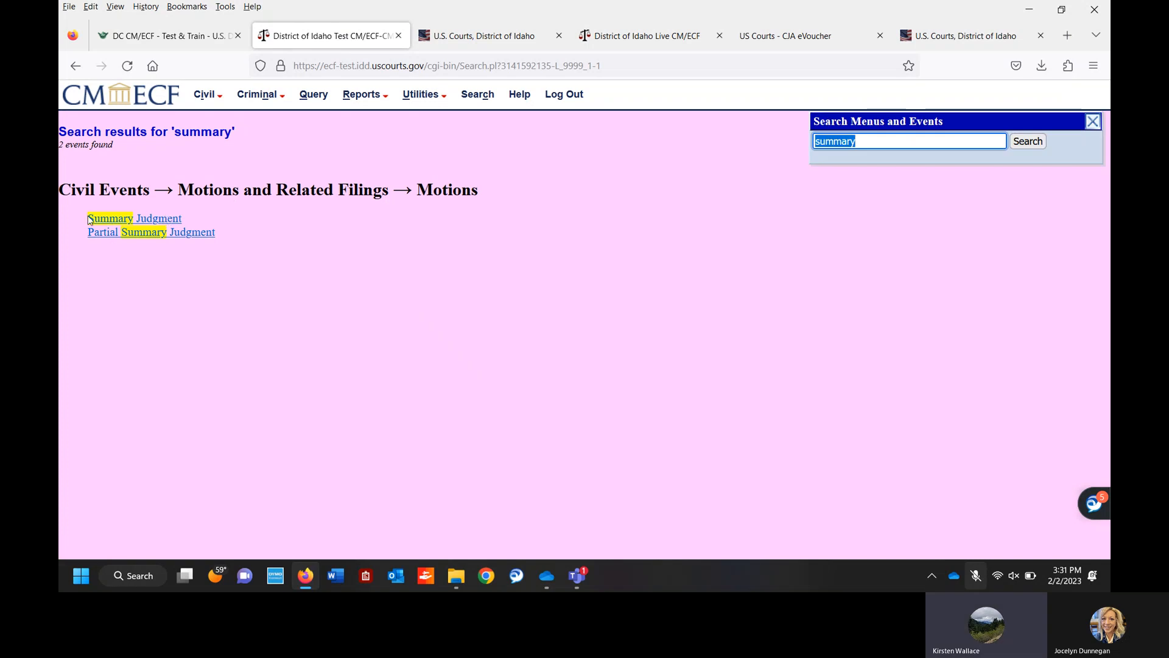
left_click(145, 221)
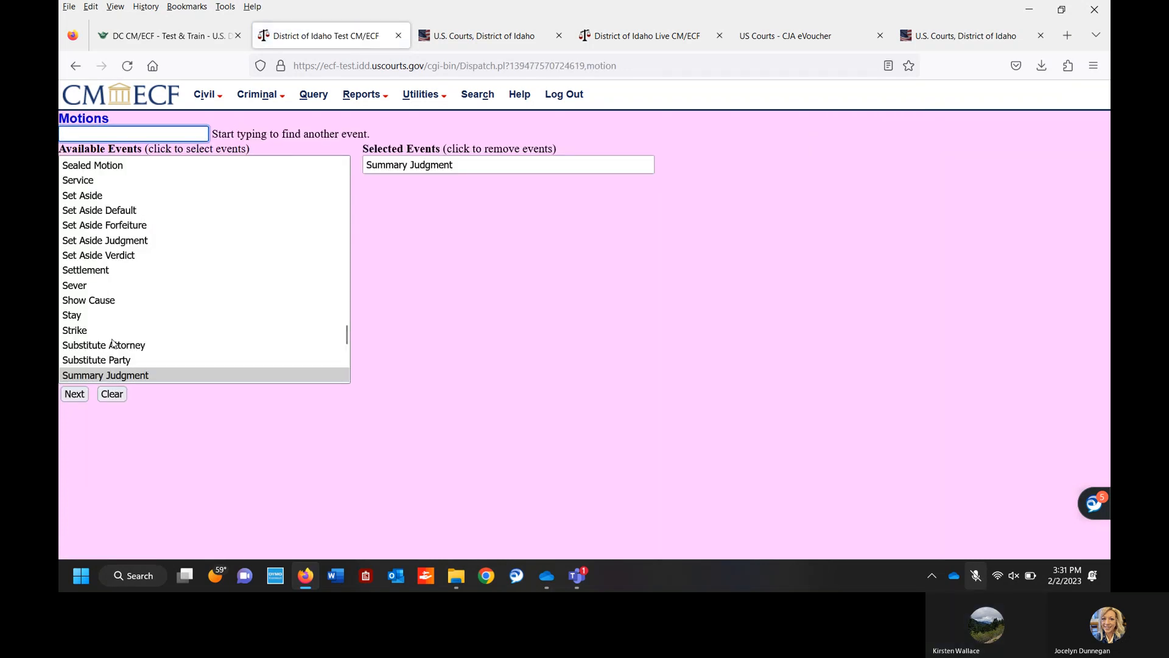
left_click(75, 395)
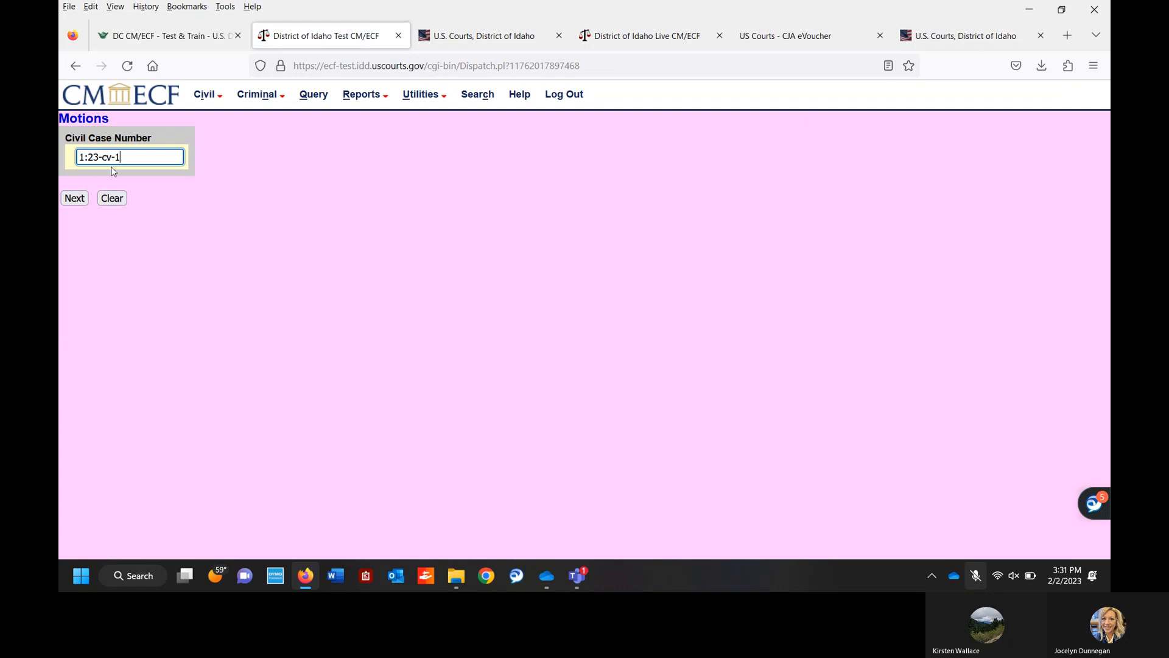
Accept civil case number 1:23-cv-1 and choose the plaintiff as the filer of the motion.
left_click(72, 197)
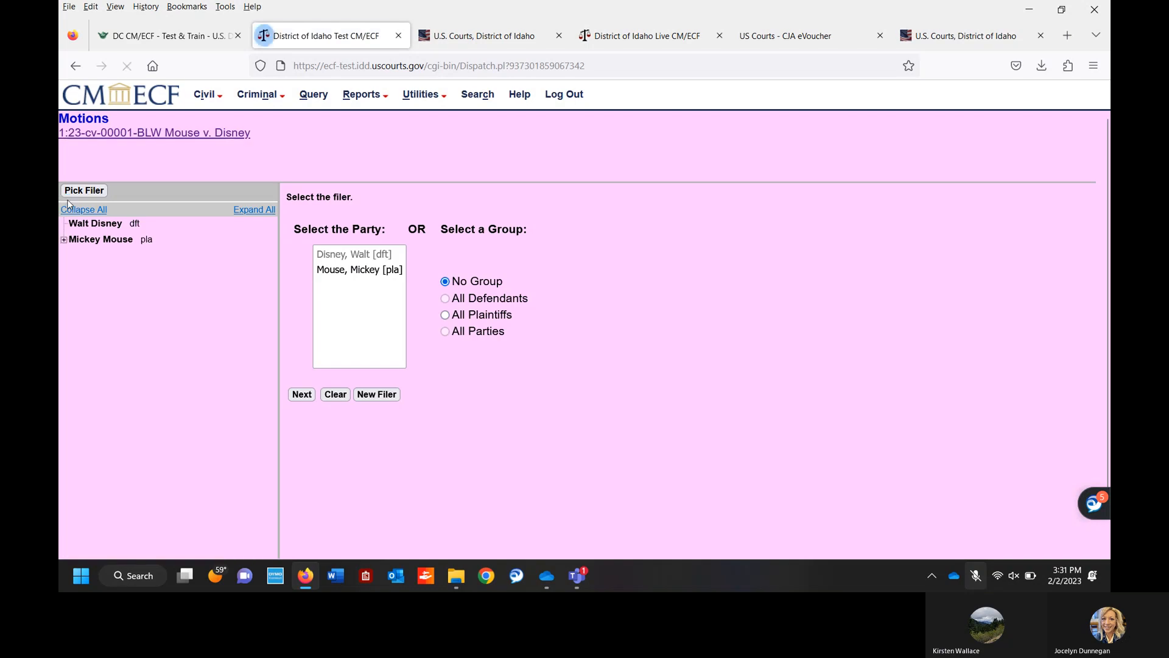
left_click(374, 272)
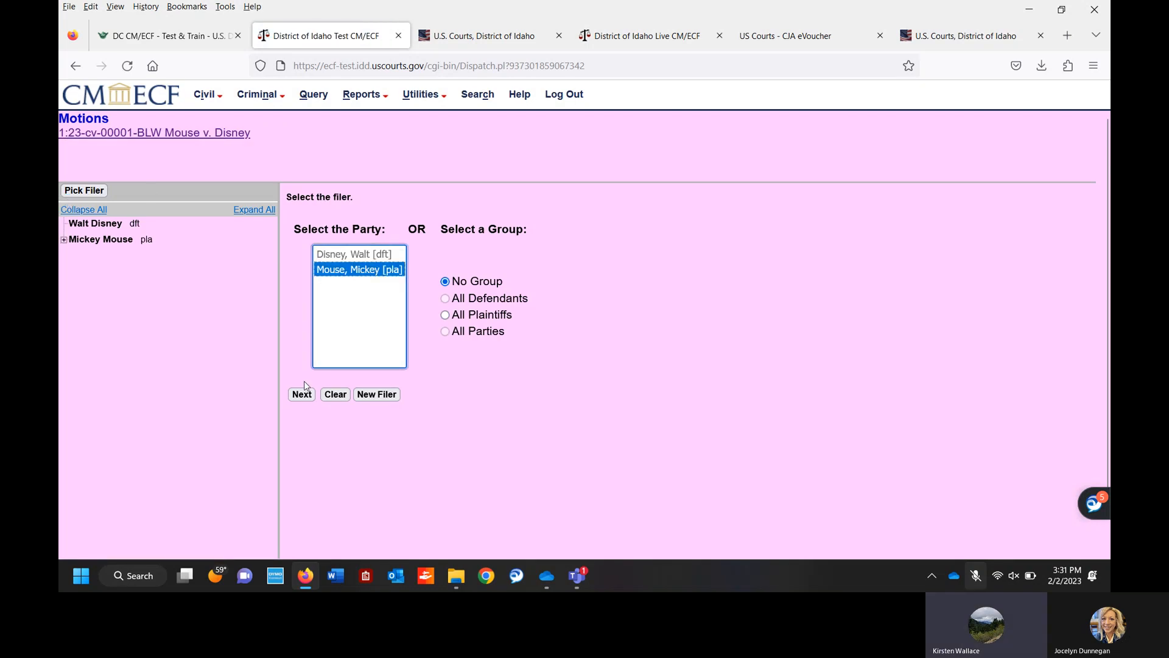
left_click(294, 396)
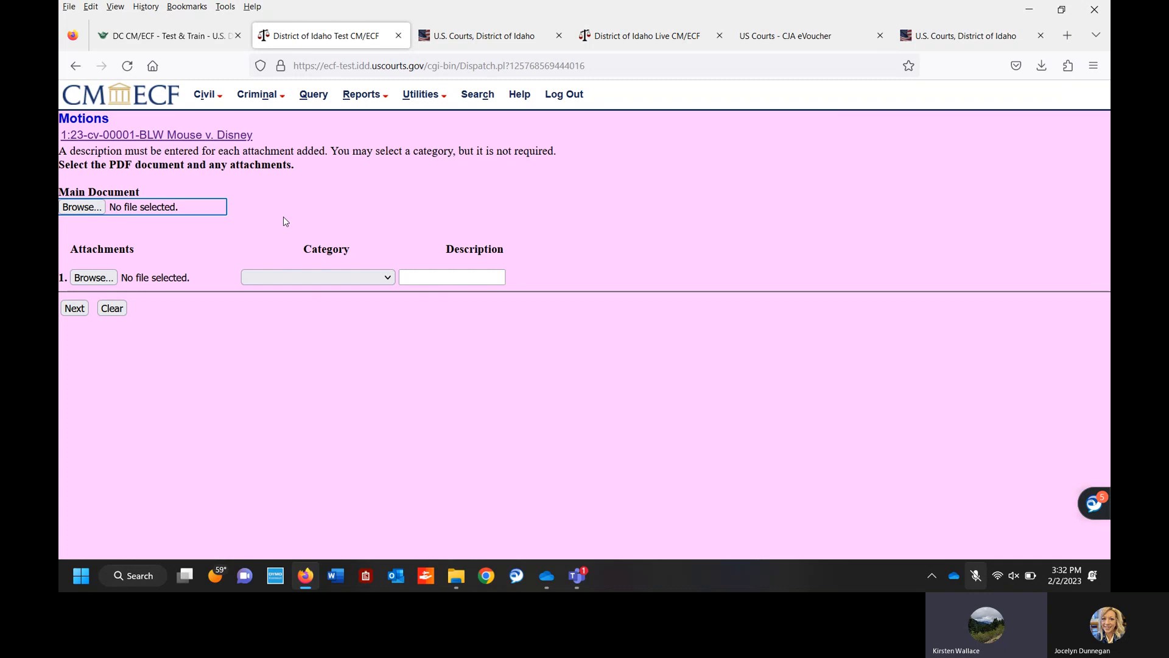
Upload "motion for summary judgment-.pdf" as the main document.
left_click(84, 208)
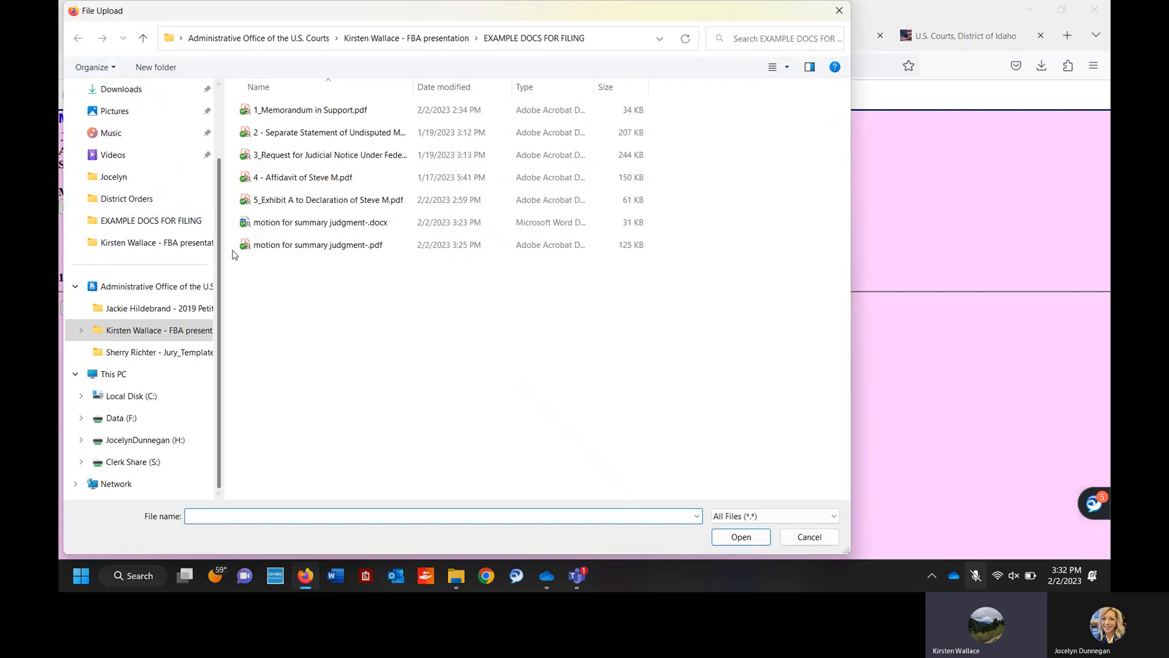
left_click(303, 247)
left_click(741, 537)
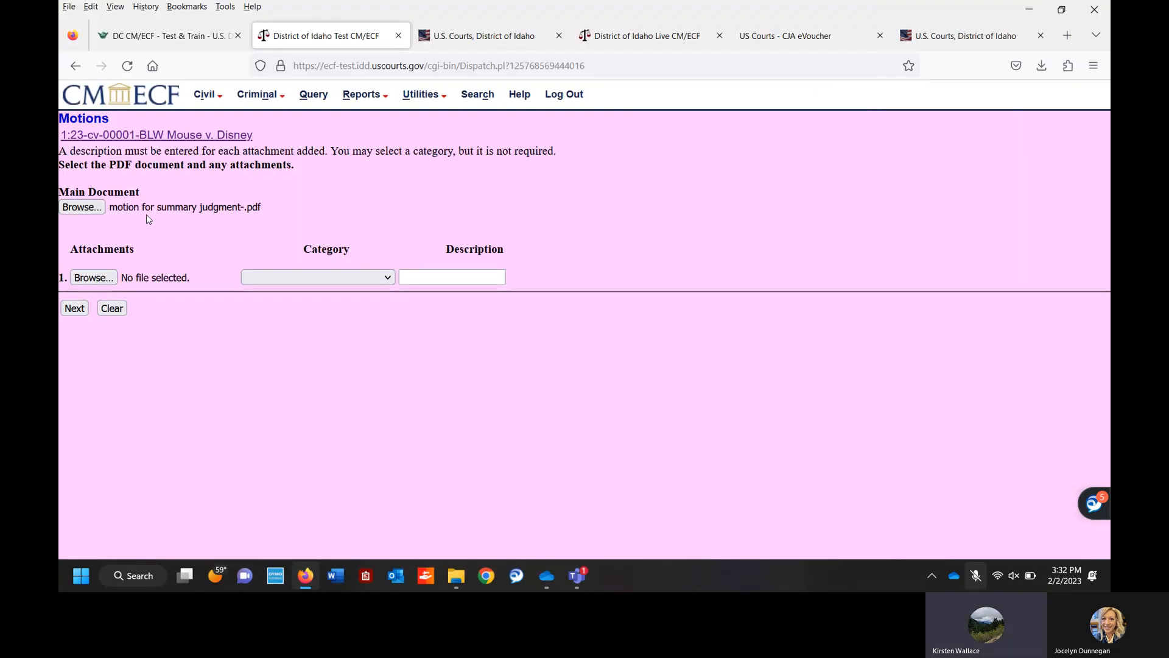
Add "1_Memorandum in Support.pdf" as the first attachment and categorize it as Memorandum in Support.
left_click(93, 278)
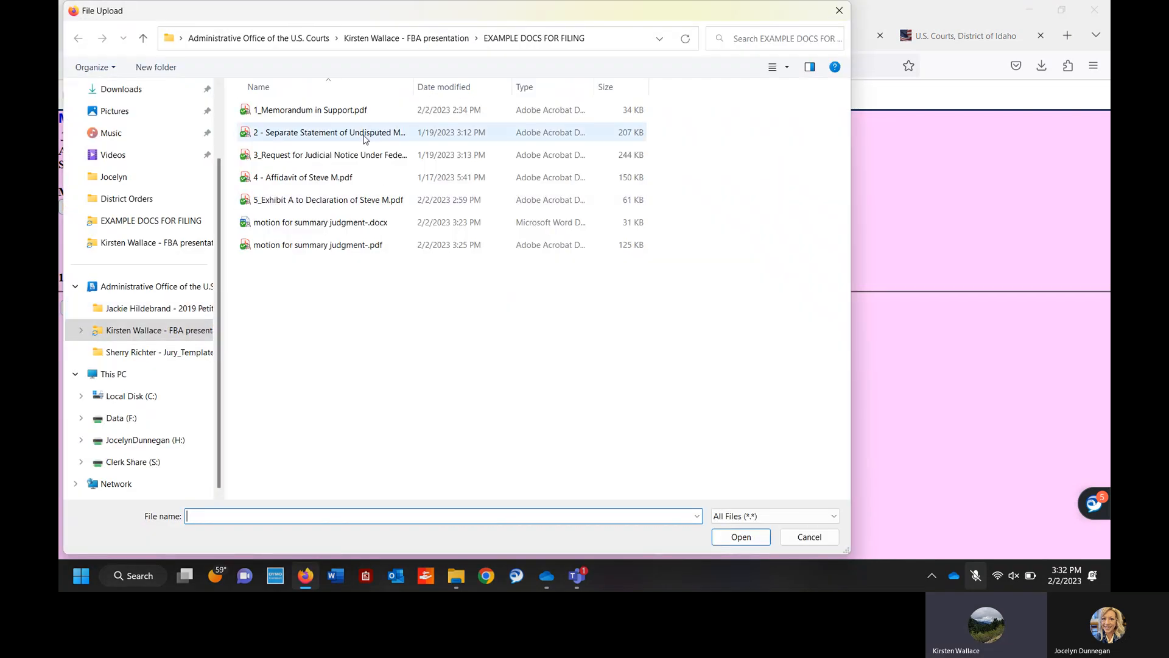
double_click(333, 110)
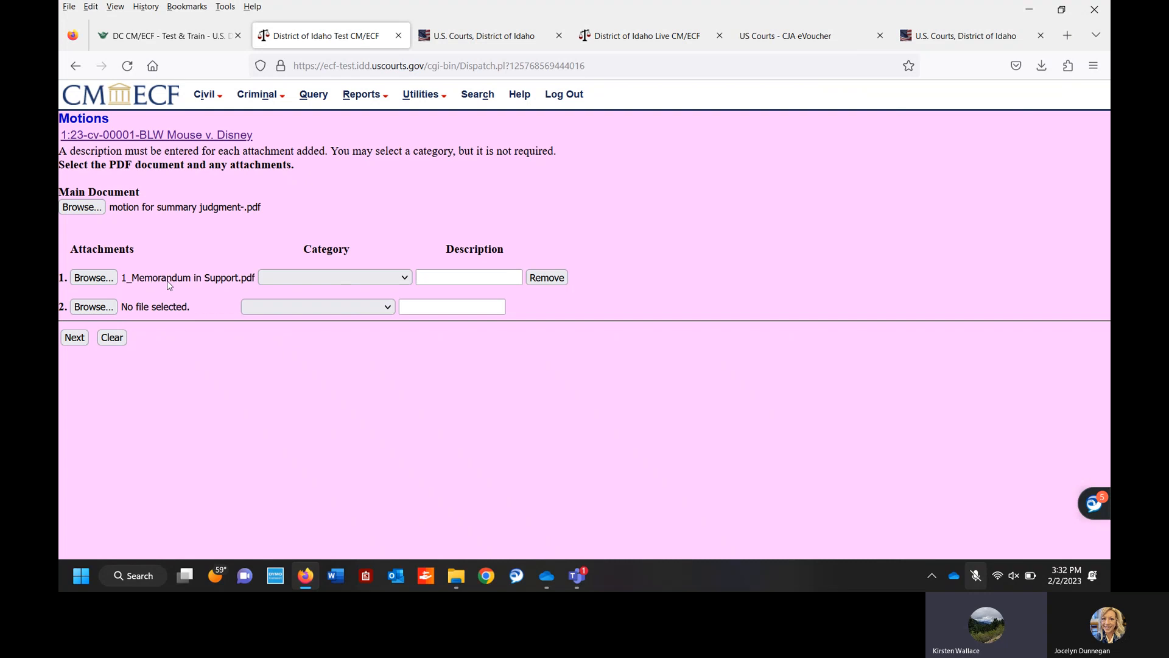
left_click(294, 279)
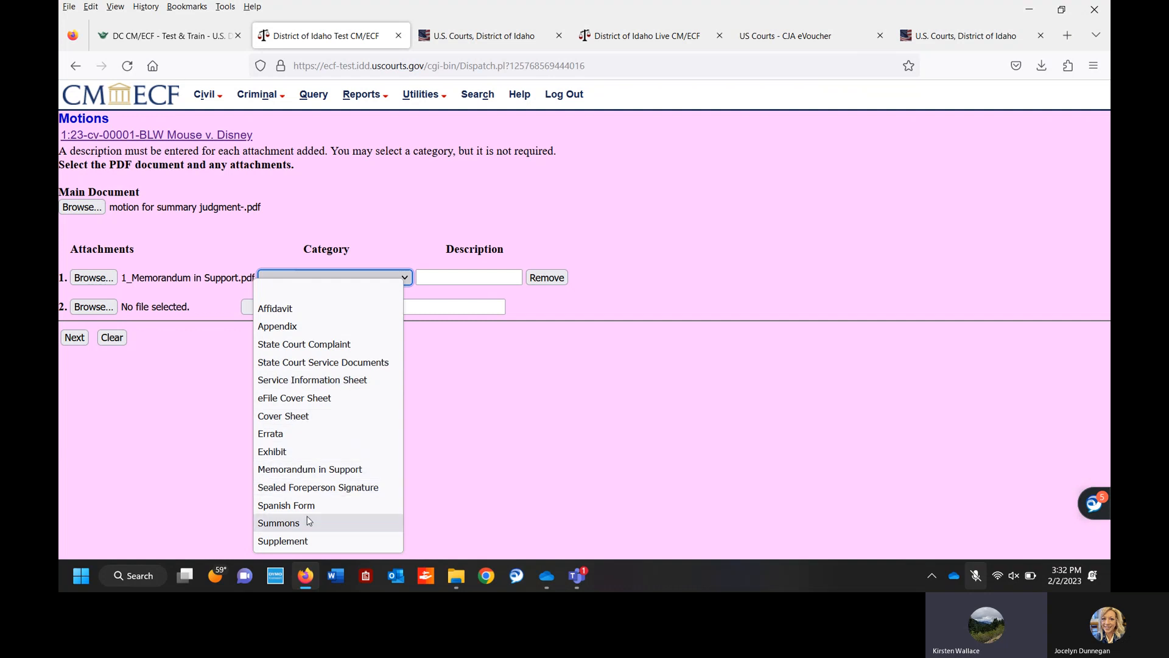
left_click(299, 470)
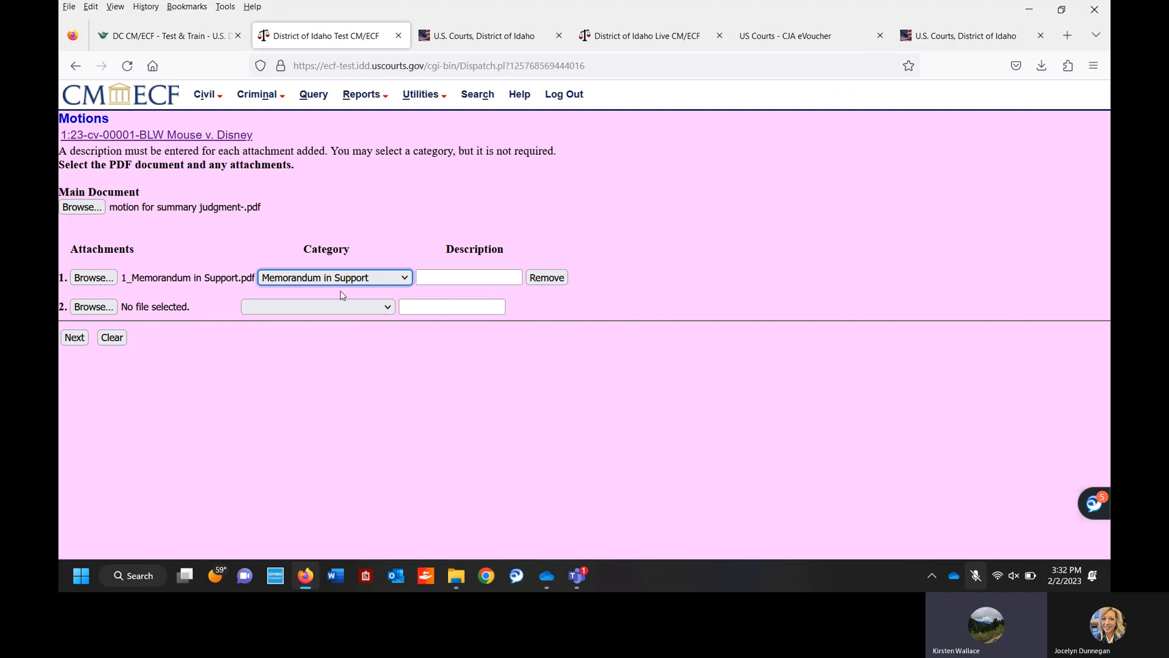
key("Tab")
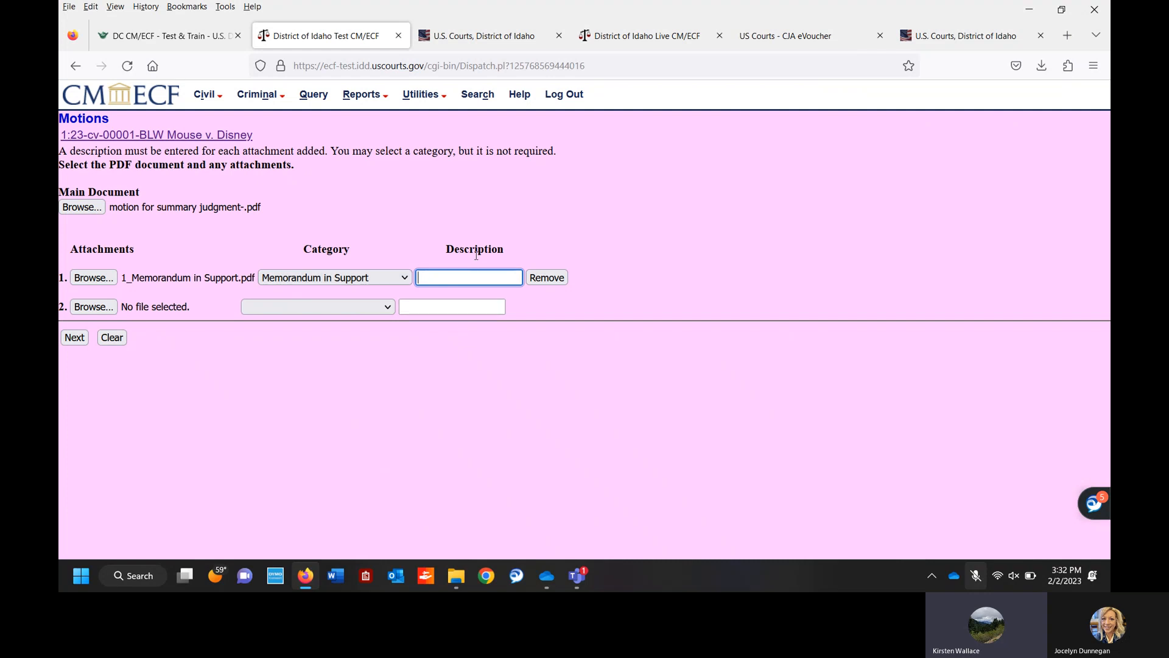
Add "2 - Separate Statement of Undisputed Material Facts in Support.pdf" as the second attachment with the description "Statement of Facts".
left_click(85, 312)
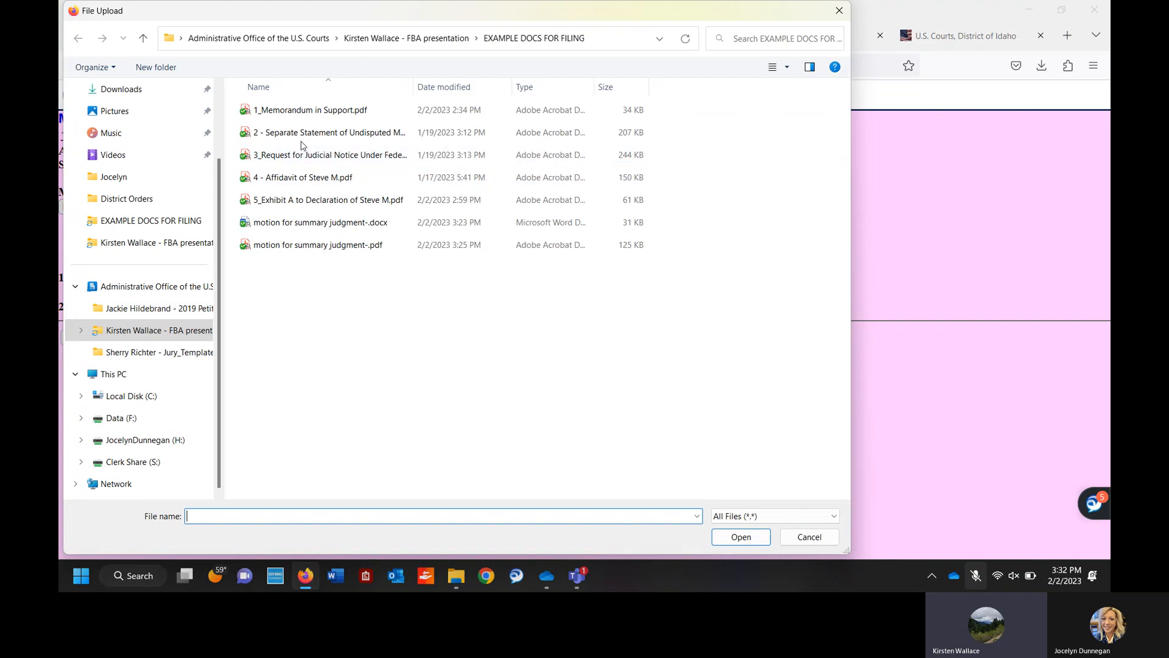
left_click(305, 139)
double_click(305, 139)
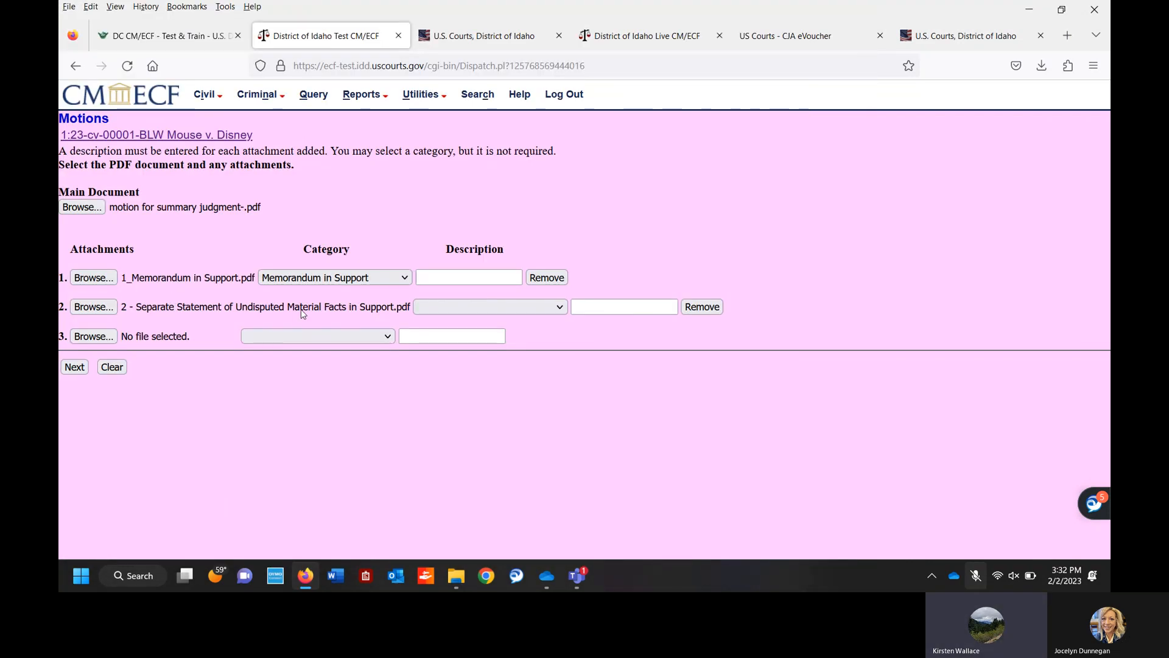
left_click(518, 305)
scroll(485, 402, "down", 1)
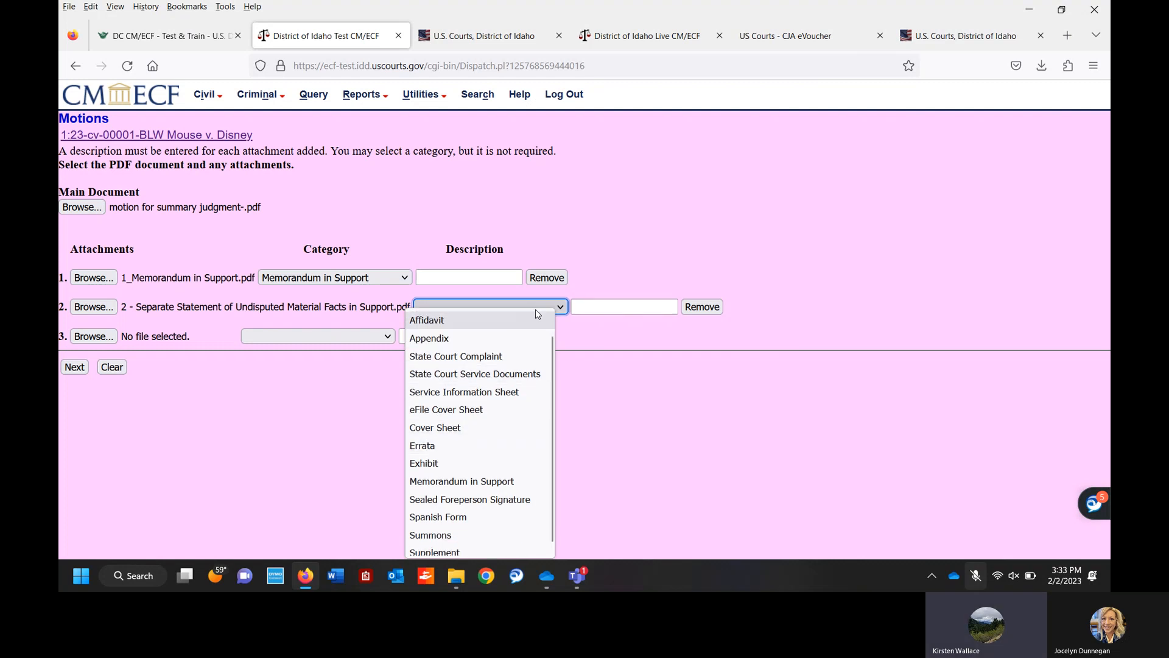
left_click(514, 302)
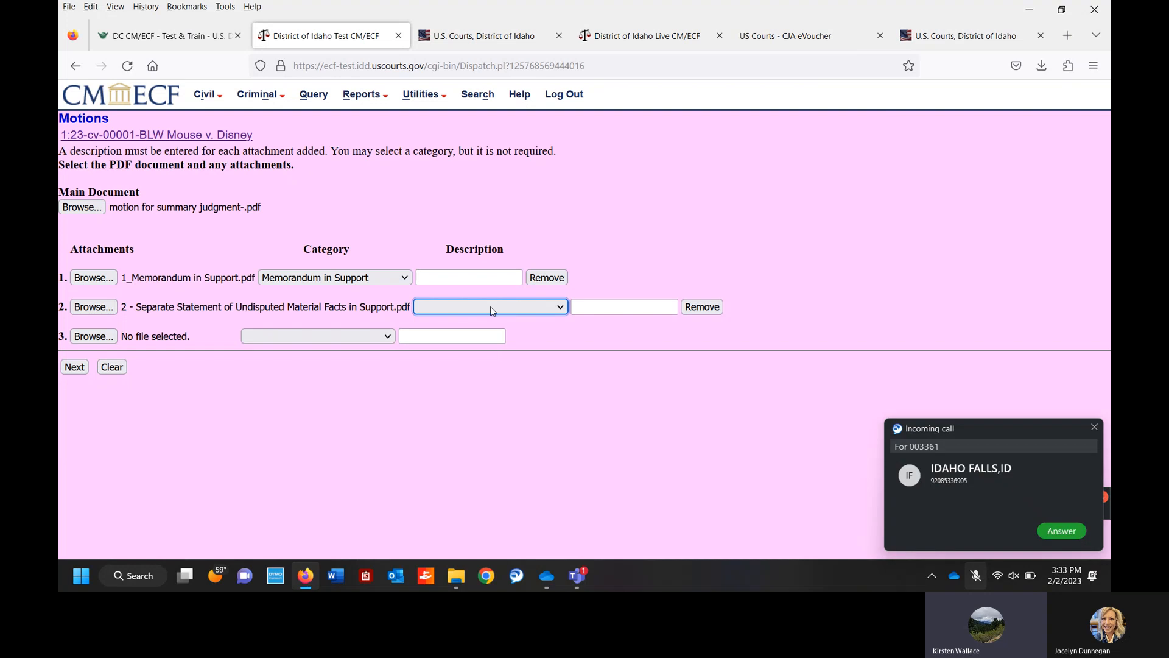
left_click(592, 306)
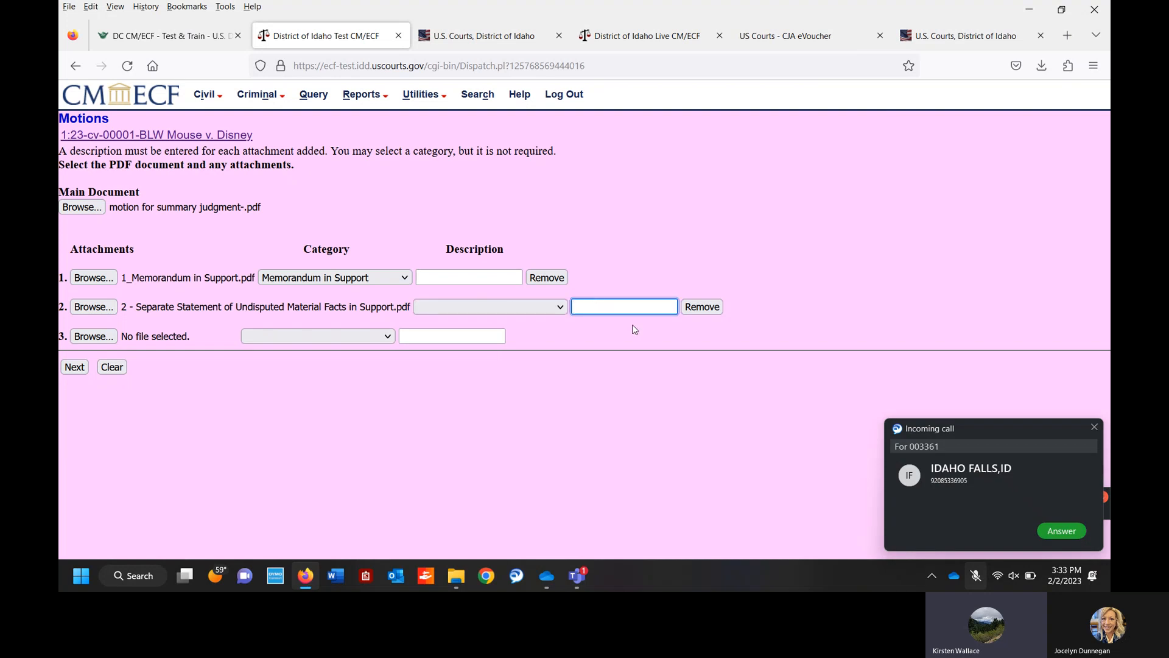
type("S")
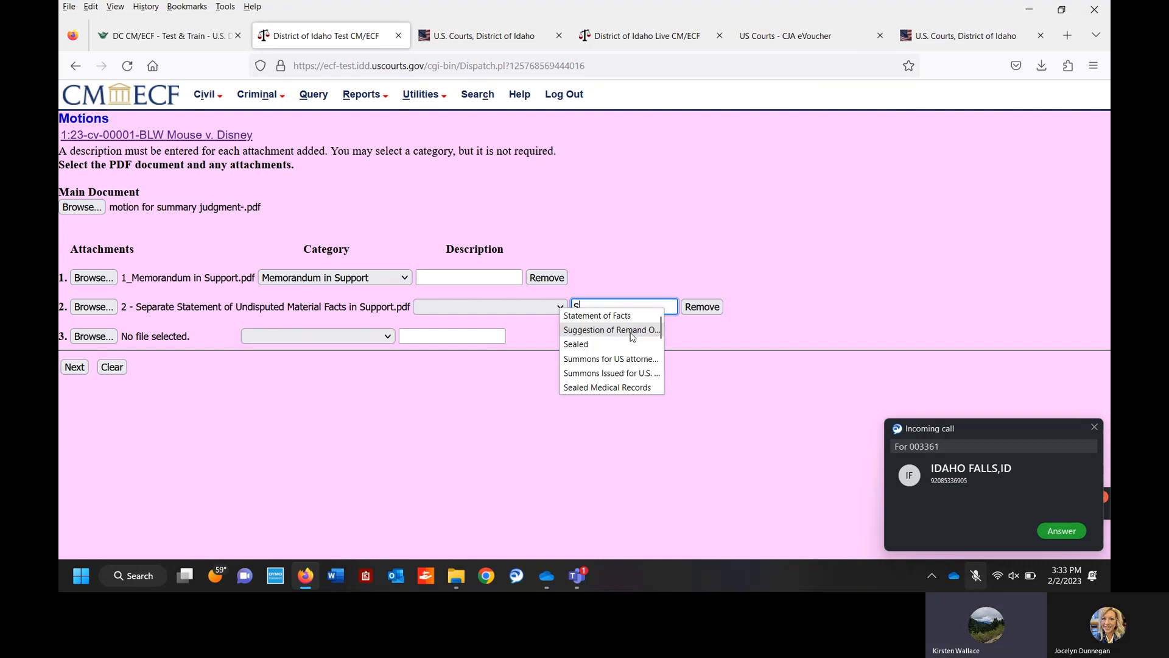
left_click(618, 318)
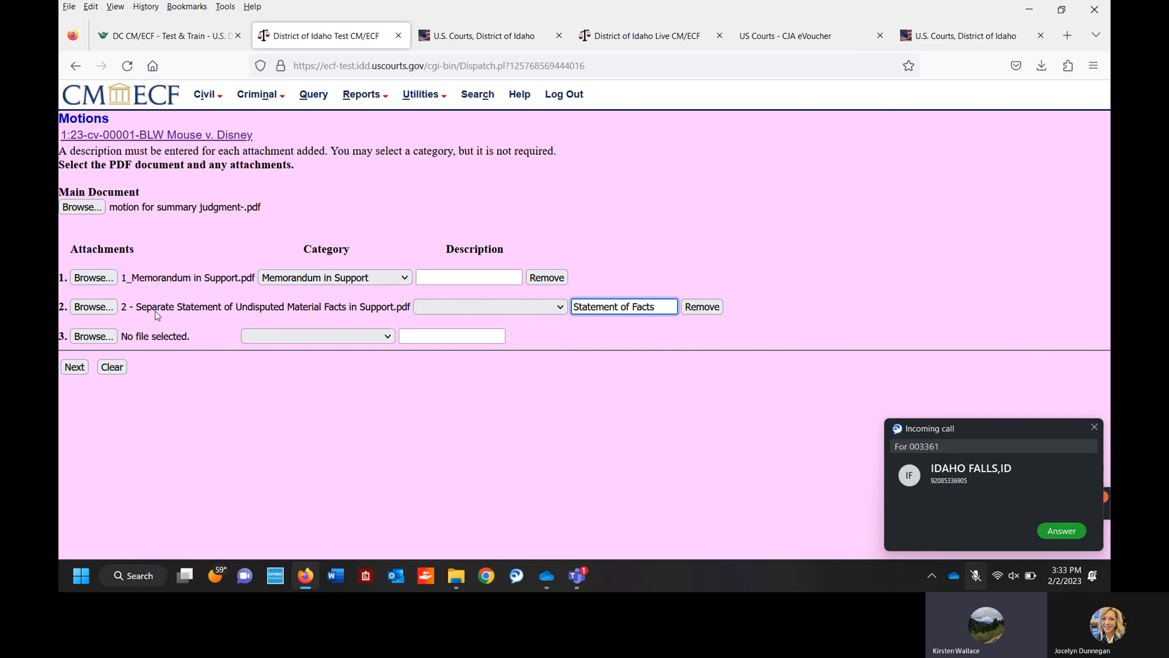
Add "3_Request for Judicial Notice Under Federal Rule Evid 201.pdf" as the third attachment with the description "Request for Judicial Notice".
left_click(91, 340)
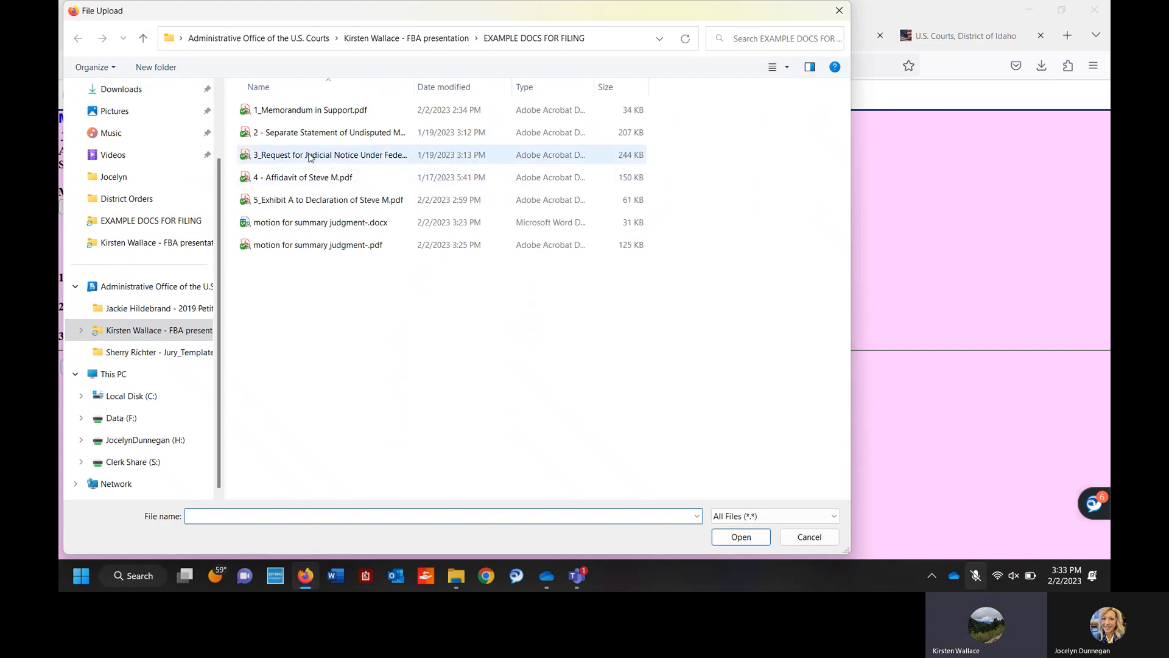
double_click(310, 155)
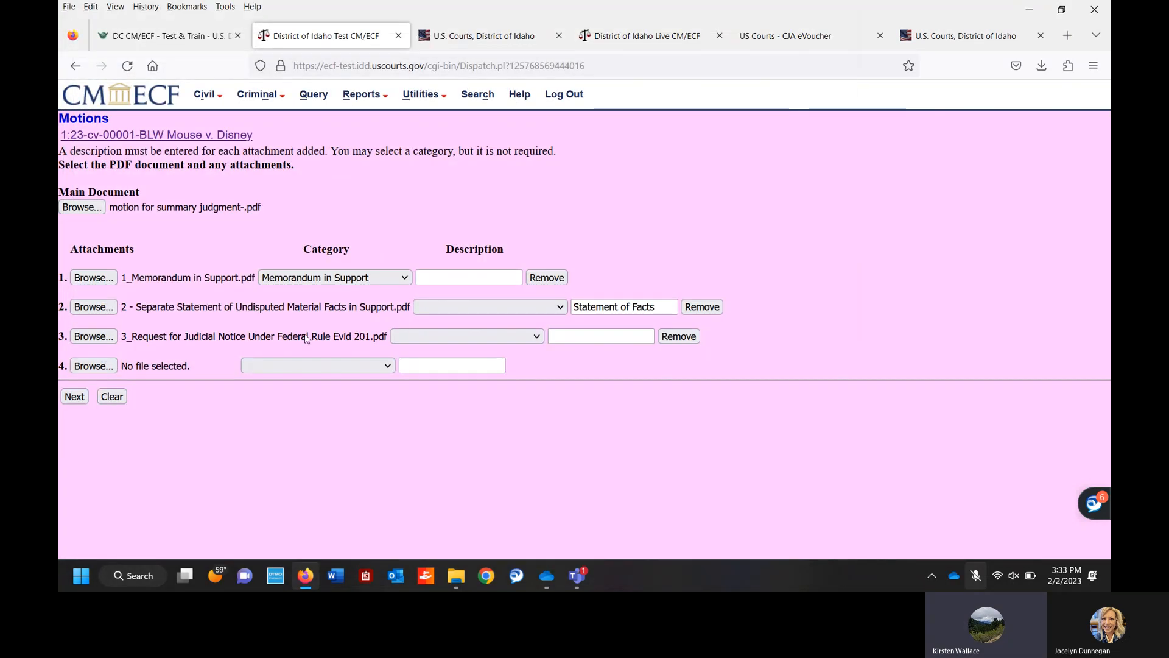
left_click(422, 336)
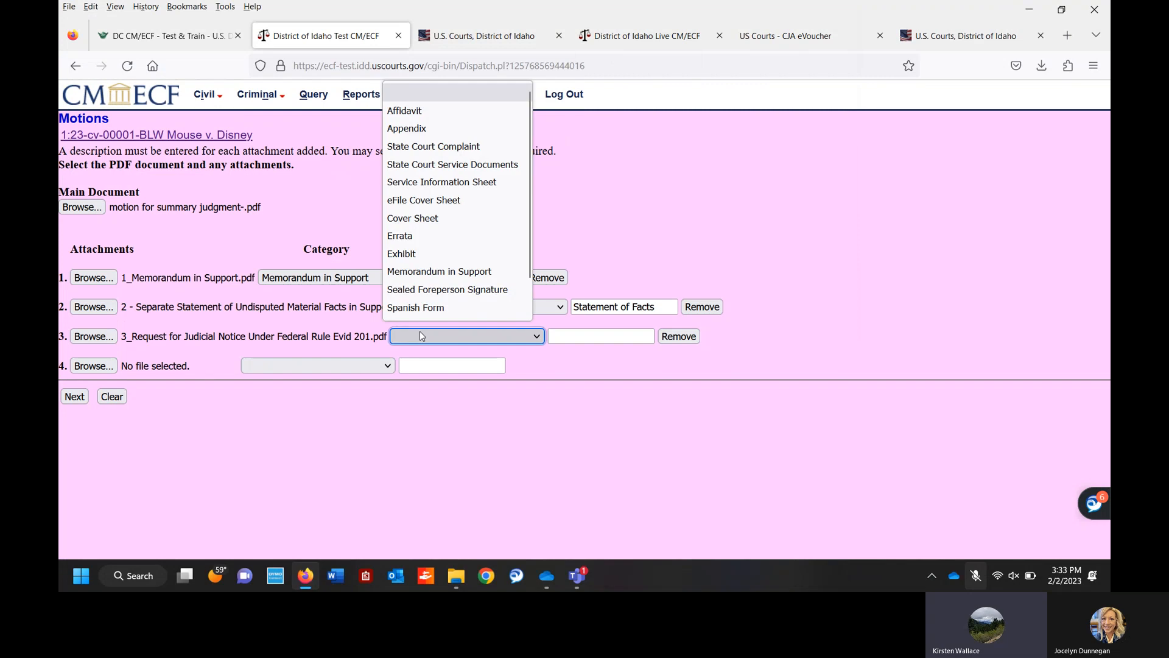
left_click(422, 337)
left_click(575, 344)
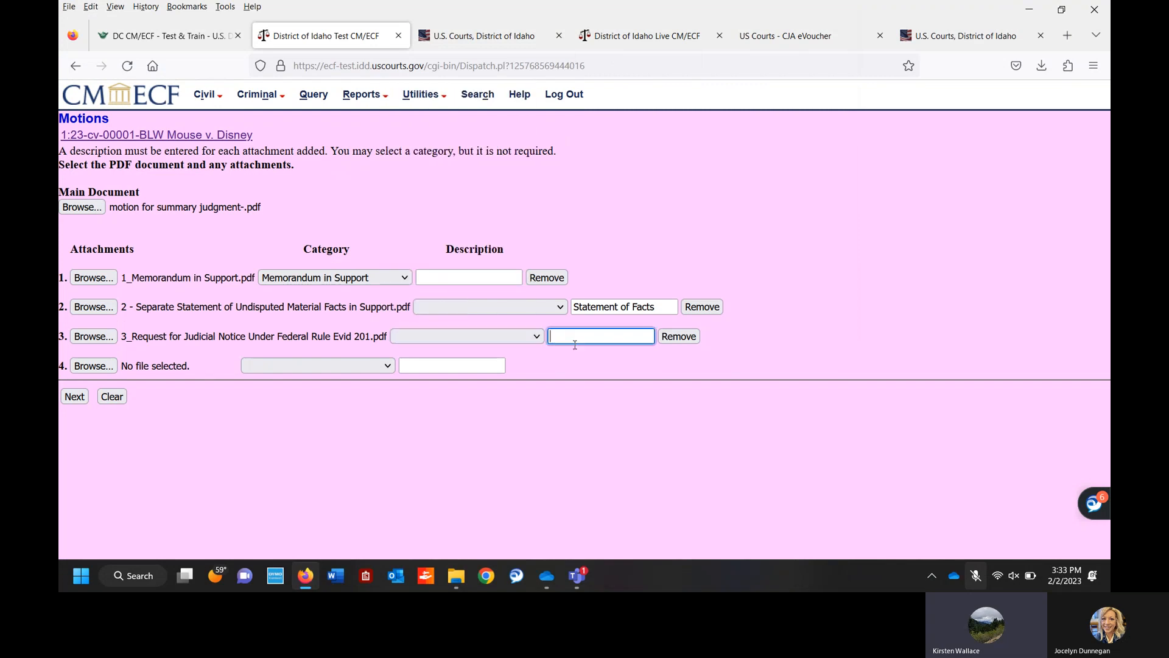
type("Requ")
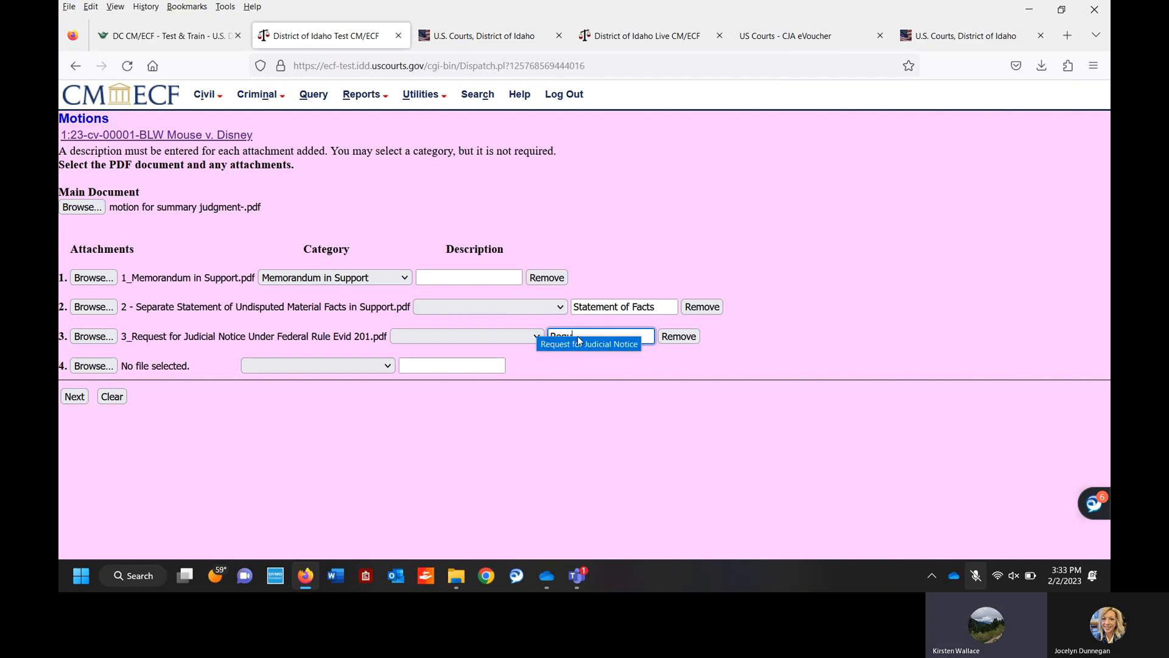
left_click(579, 343)
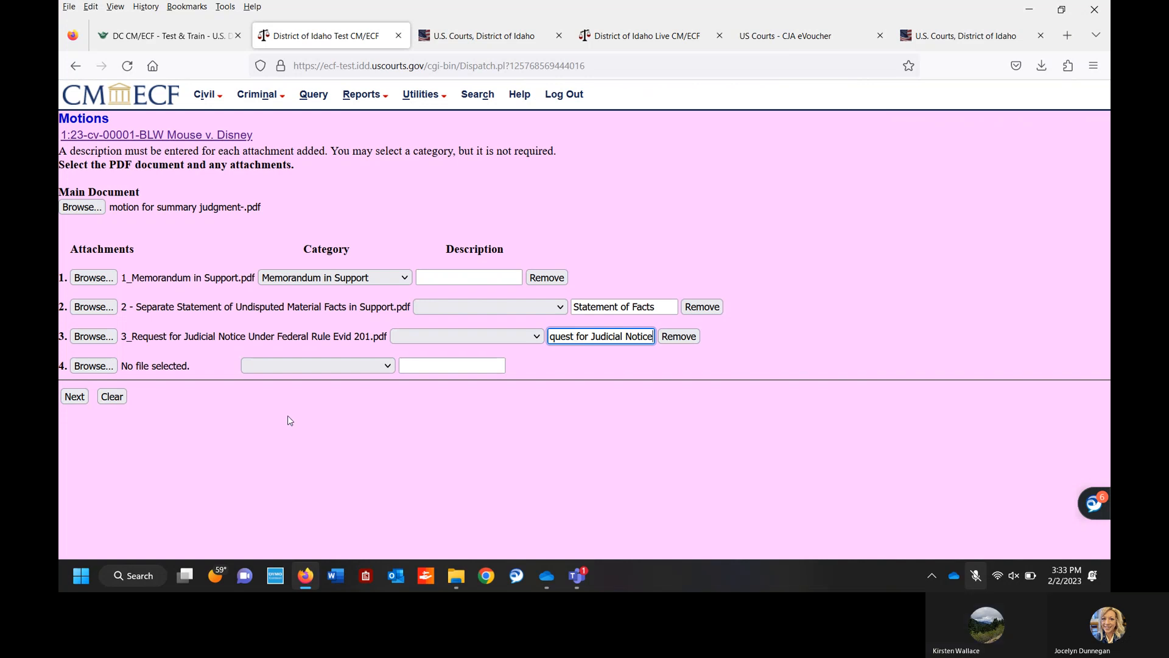
Add the affidavit PDF numbered 4 as the fourth attachment, categorize it as Affidavit and enter the affiant's name as its description.
left_click(85, 367)
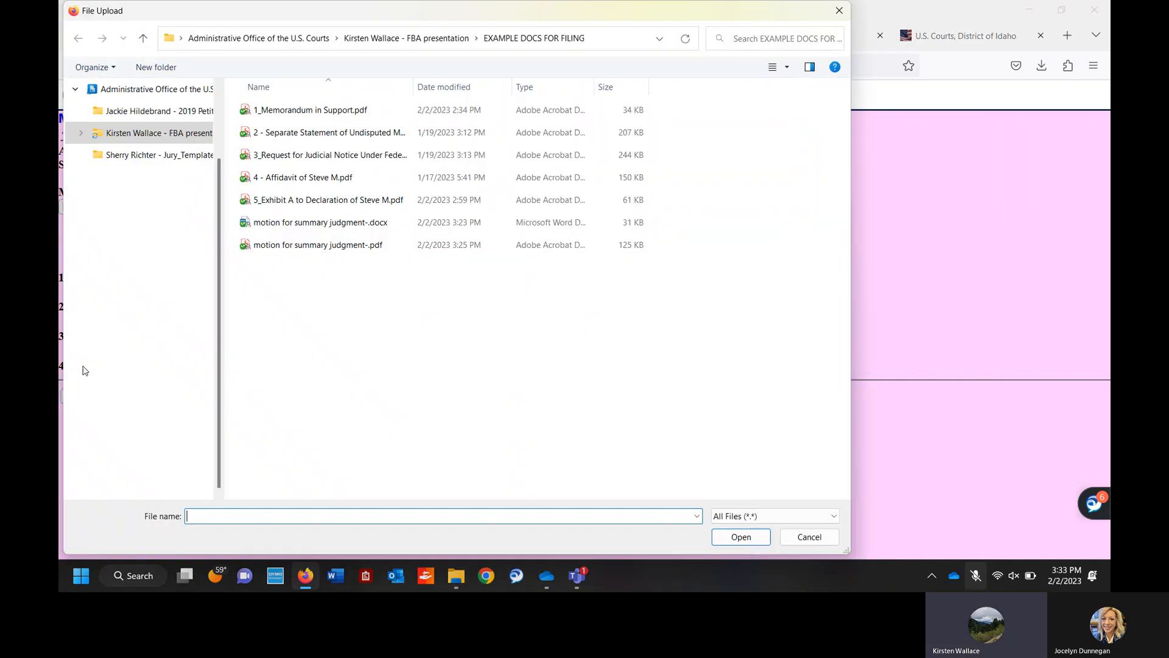
left_click(282, 185)
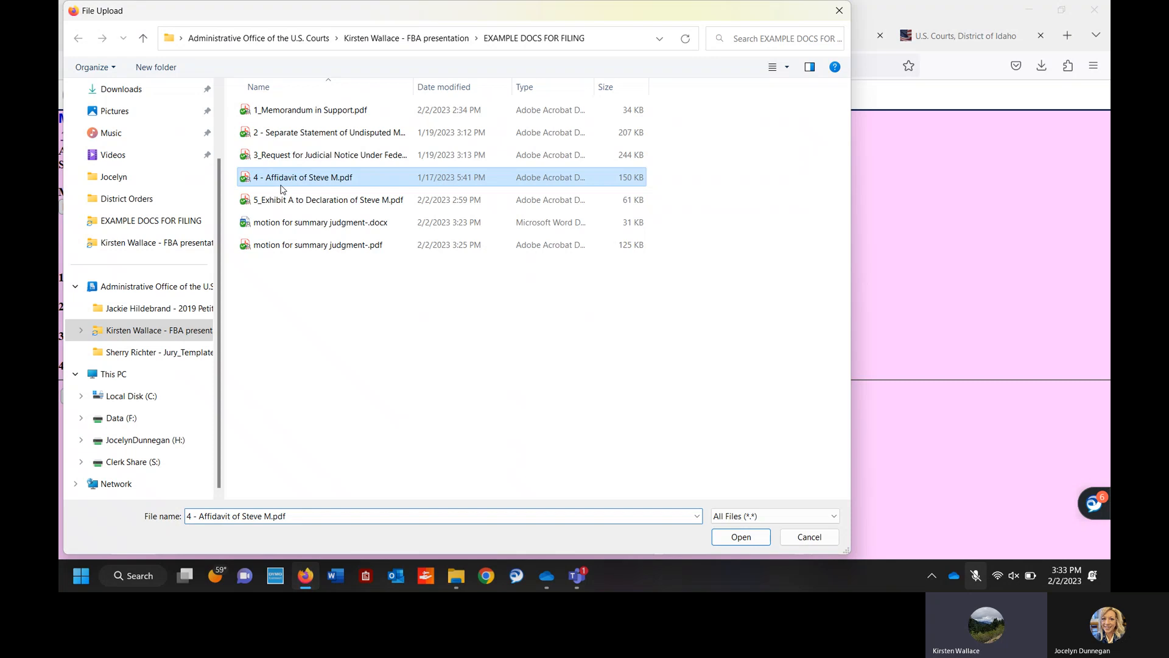
left_click(731, 541)
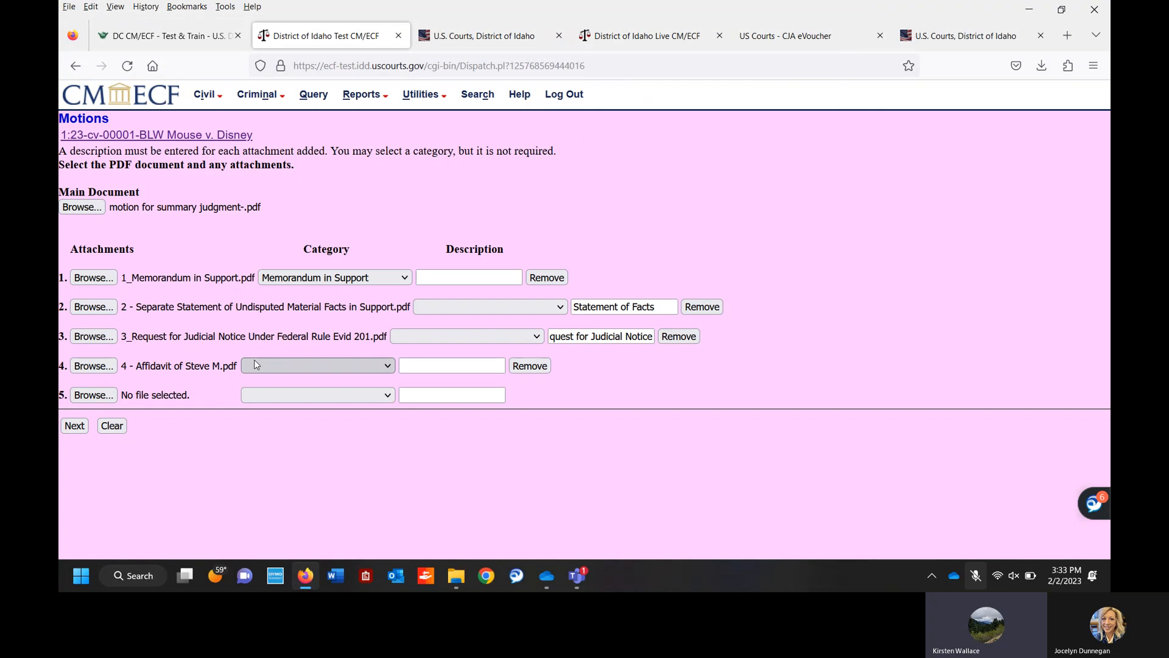
left_click(274, 364)
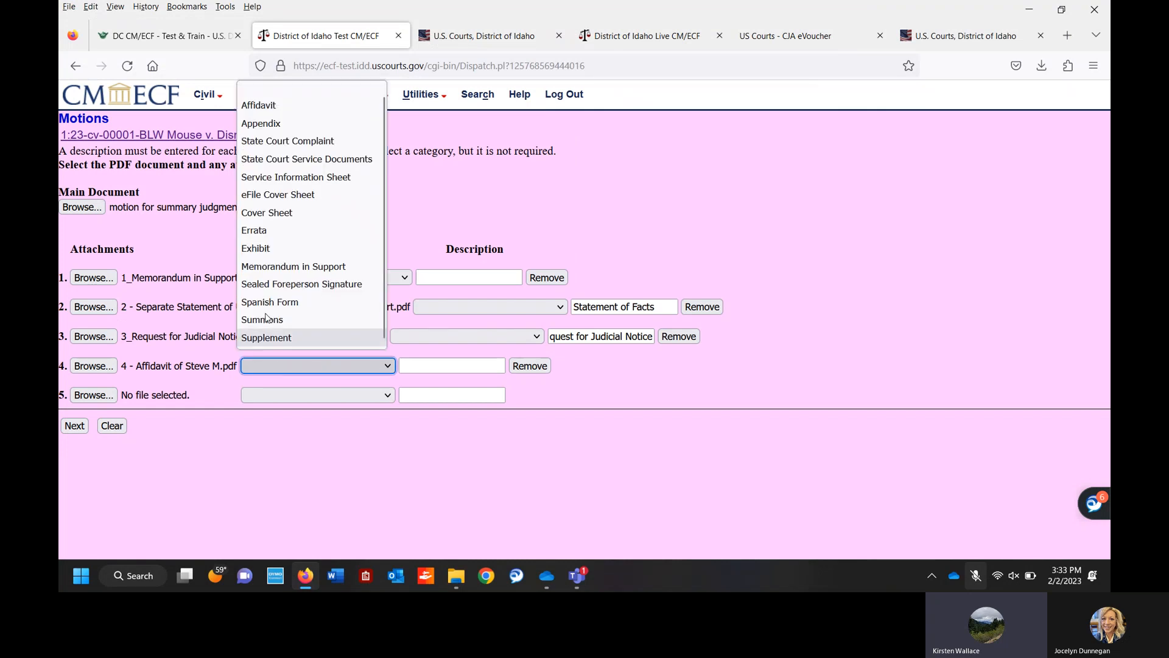
left_click(244, 112)
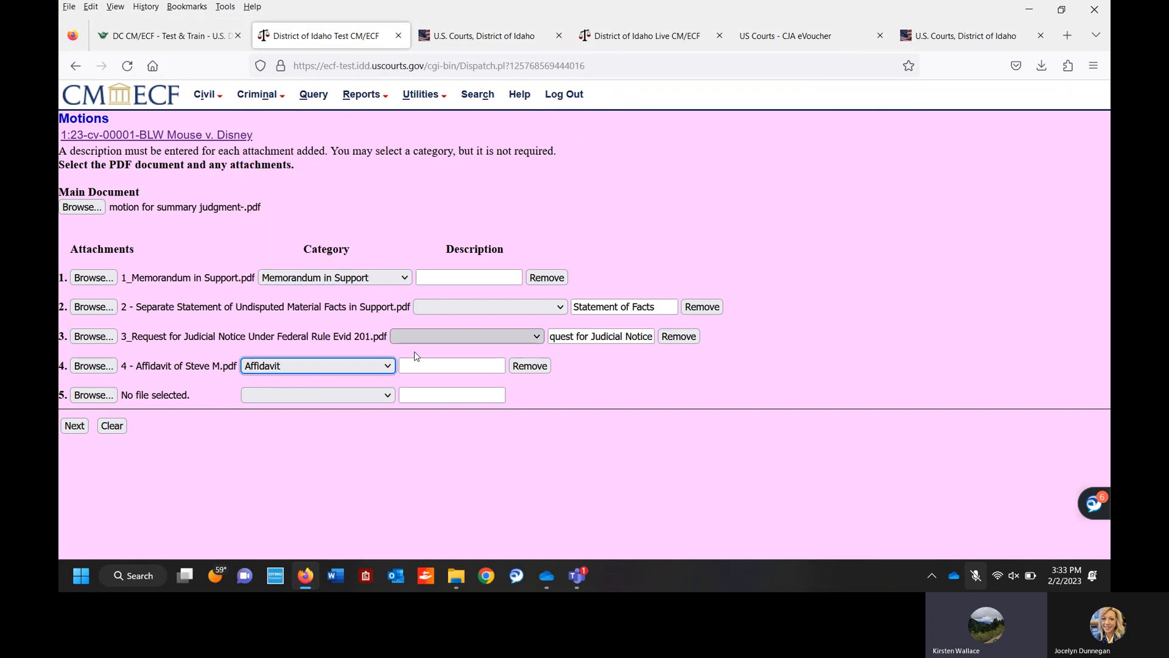
left_click(429, 366)
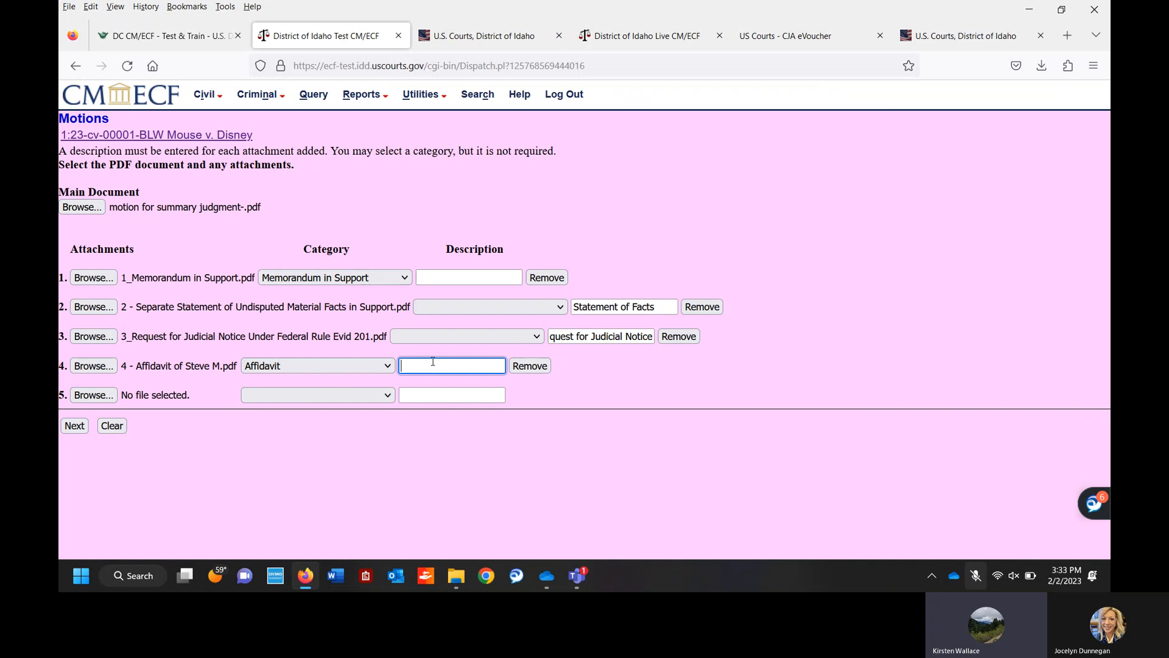
type("Ste")
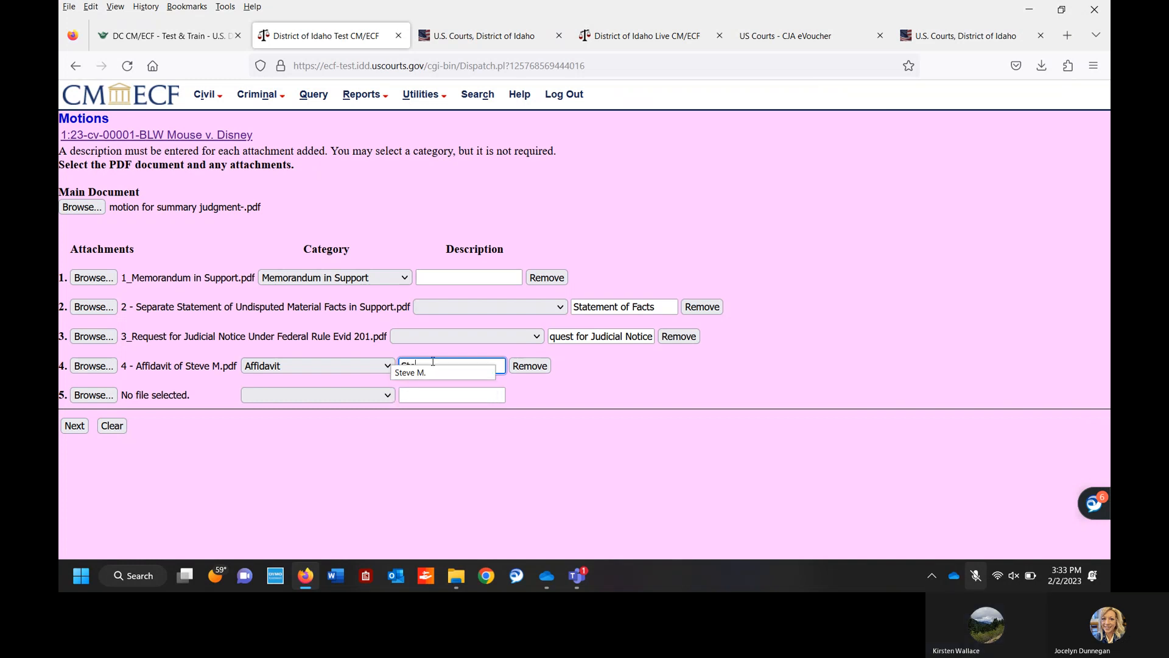
left_click(435, 372)
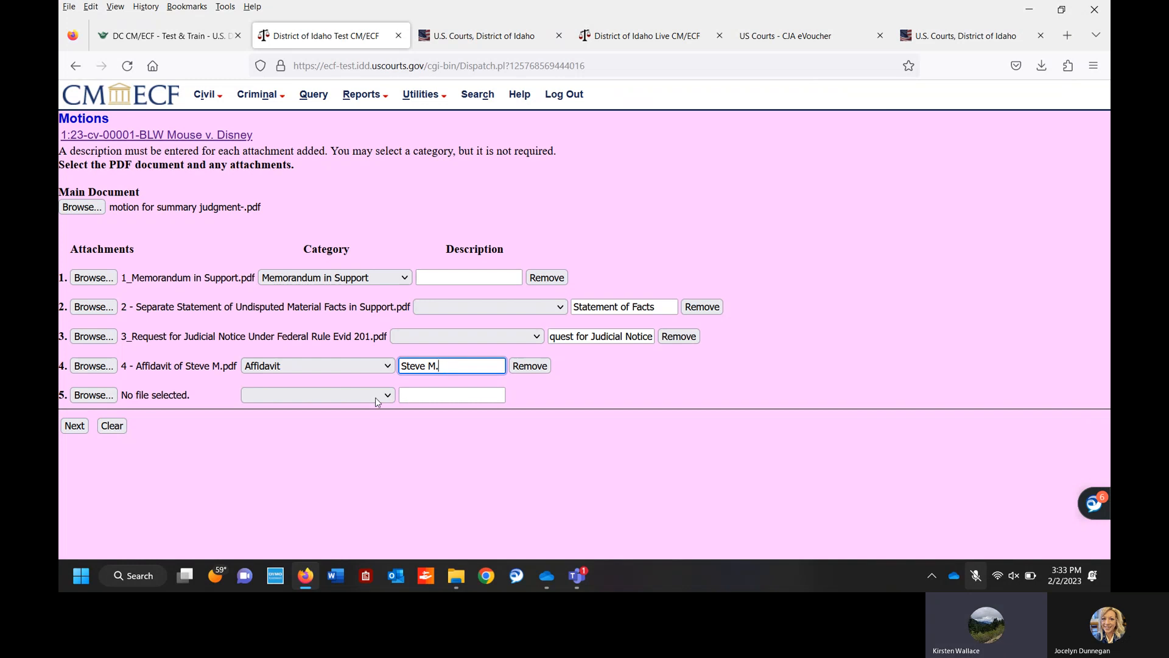
Add the Exhibit A PDF numbered 5 as the fifth attachment, categorized as Exhibit with the description "A".
left_click(99, 396)
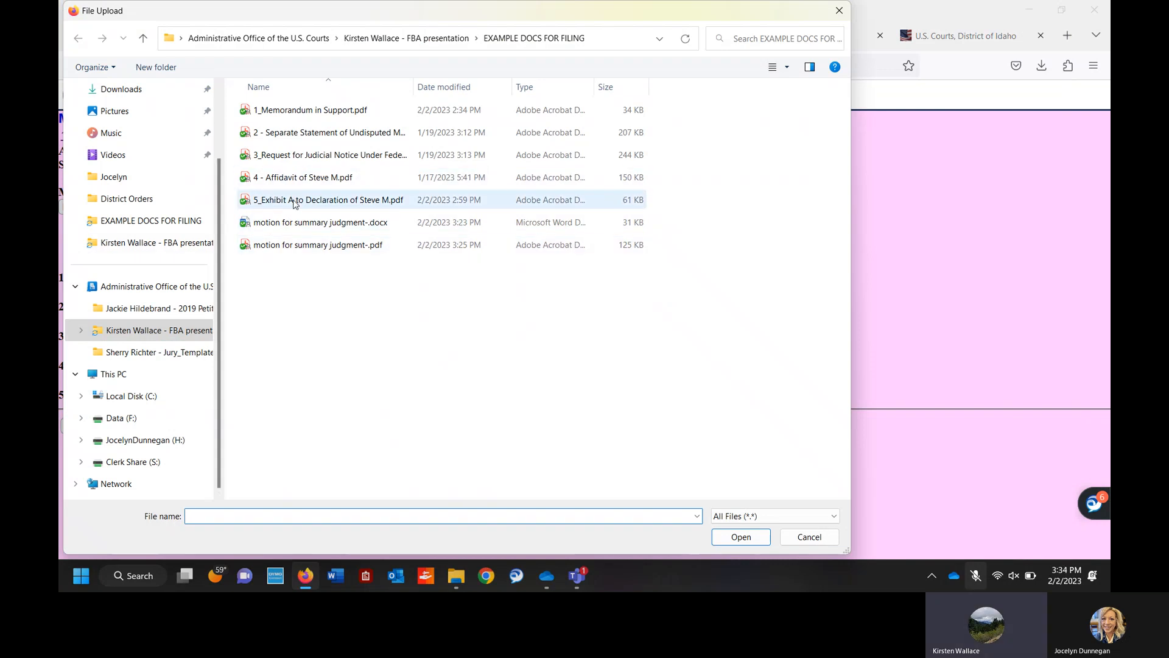
left_click(294, 203)
left_click(713, 542)
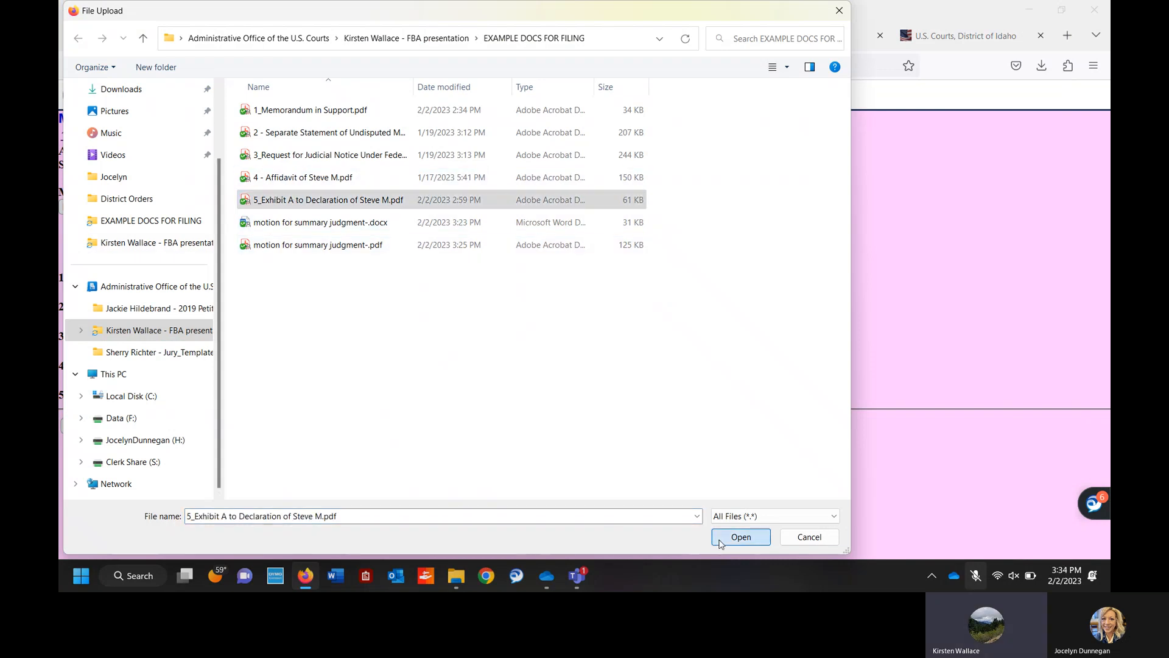
left_click(356, 396)
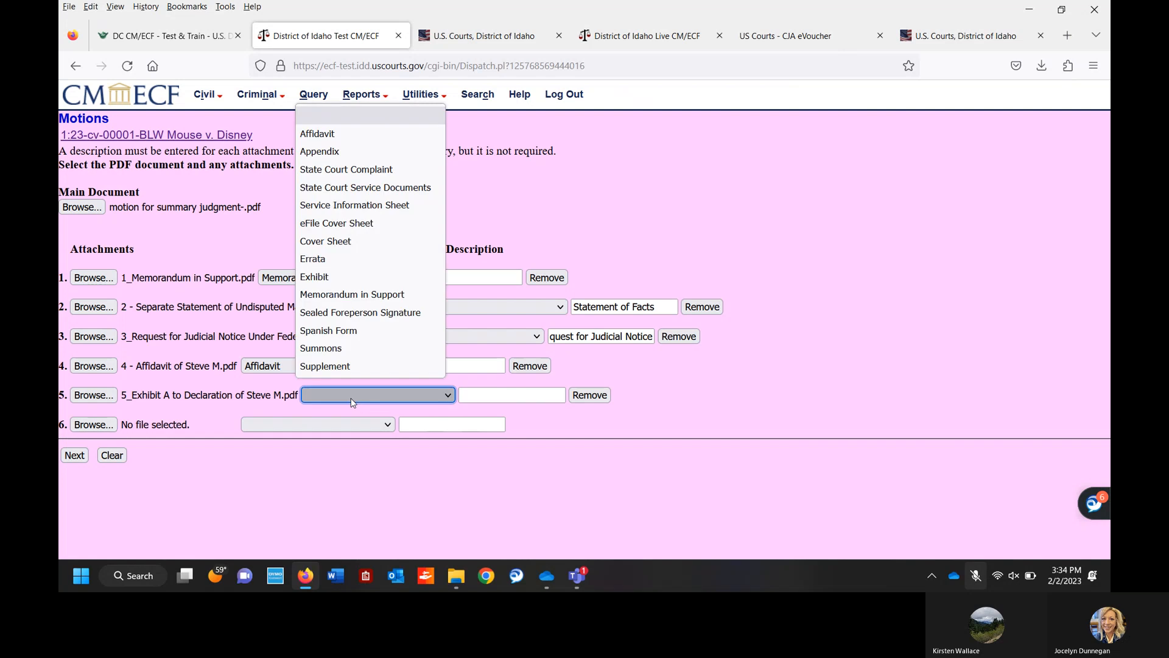
left_click(341, 342)
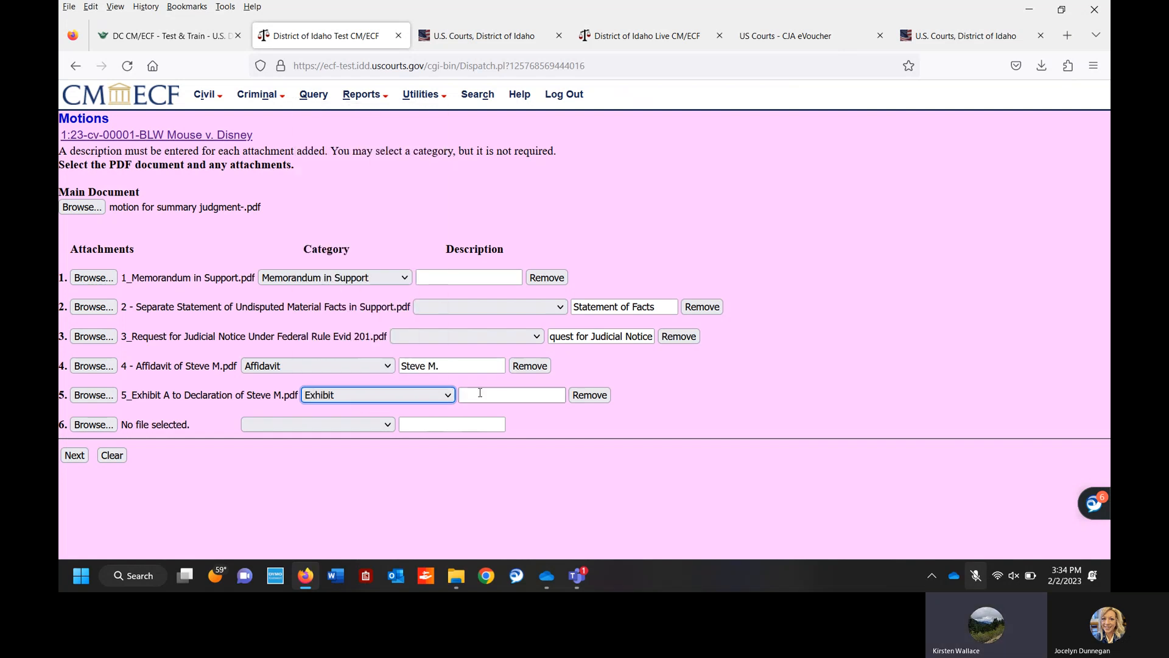
left_click(478, 390)
type("A")
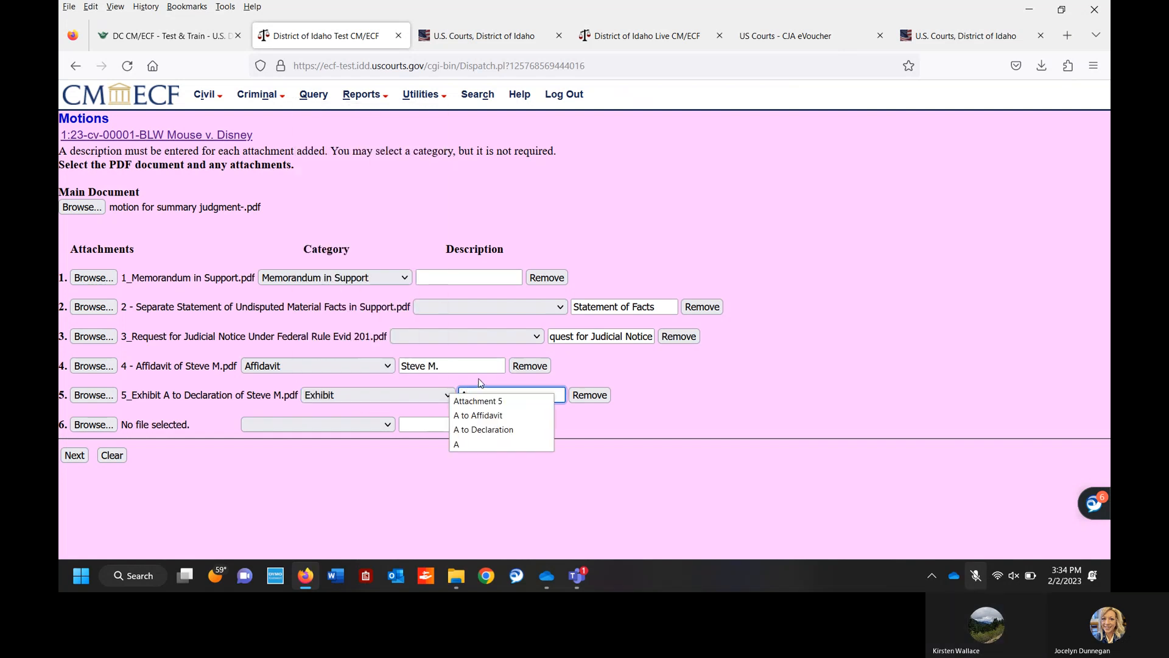
left_click(587, 528)
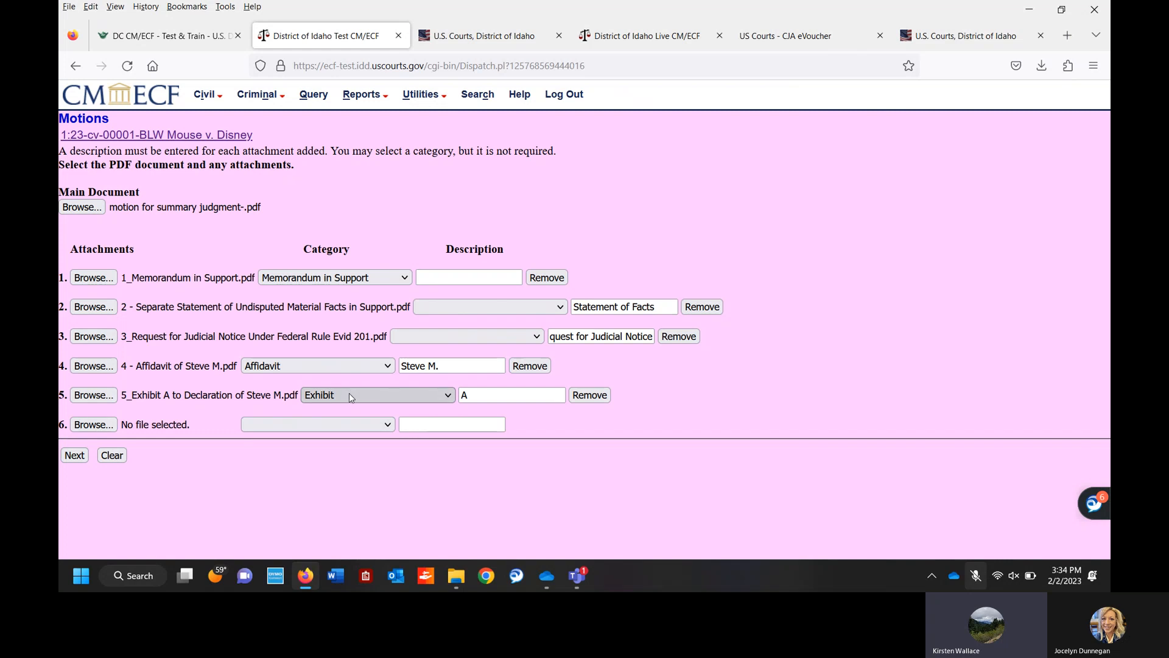
Submit the uploaded documents, accept the response deadline, and proceed to the final docket text without adding a modifier or extra text.
left_click(72, 457)
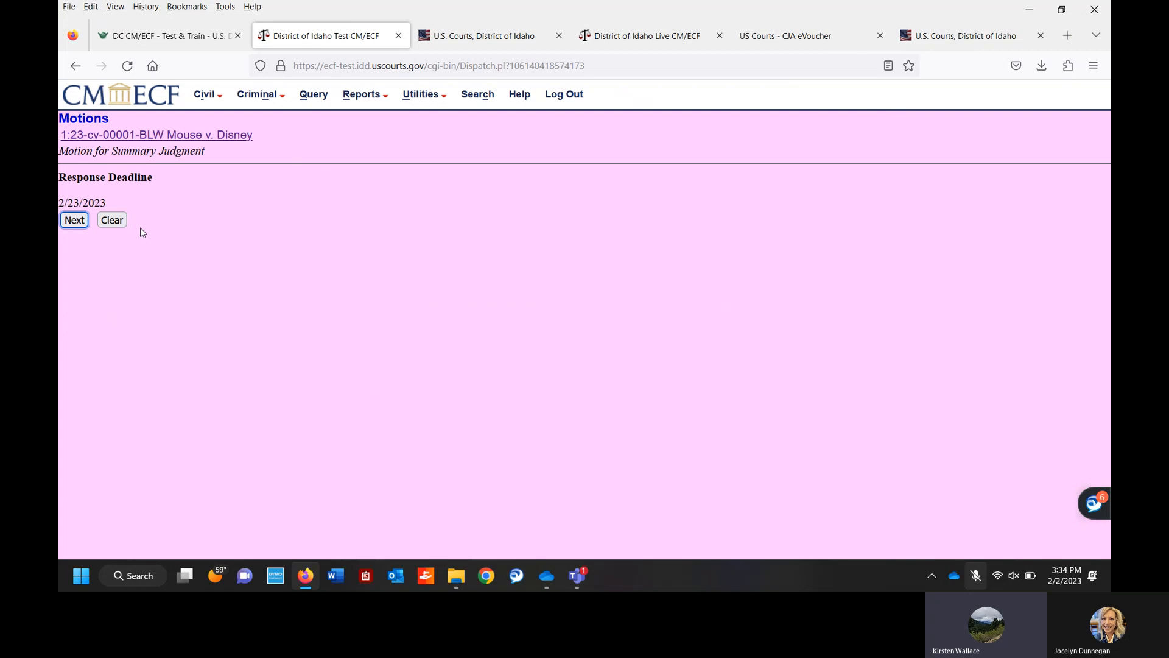
left_click(78, 223)
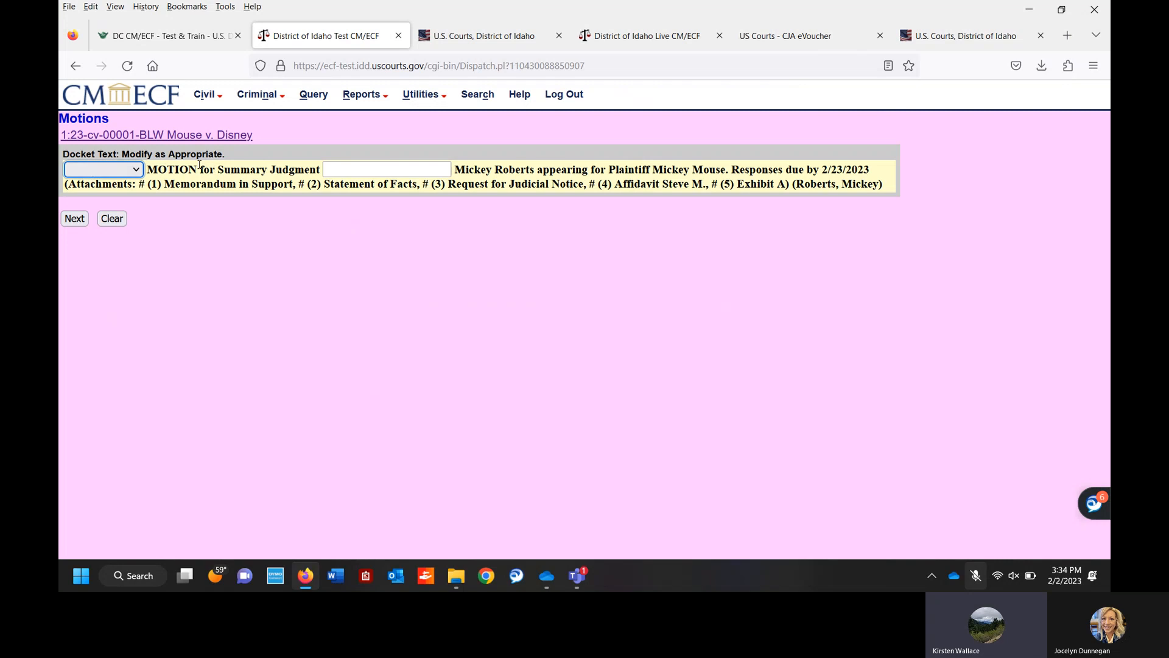
left_click(135, 170)
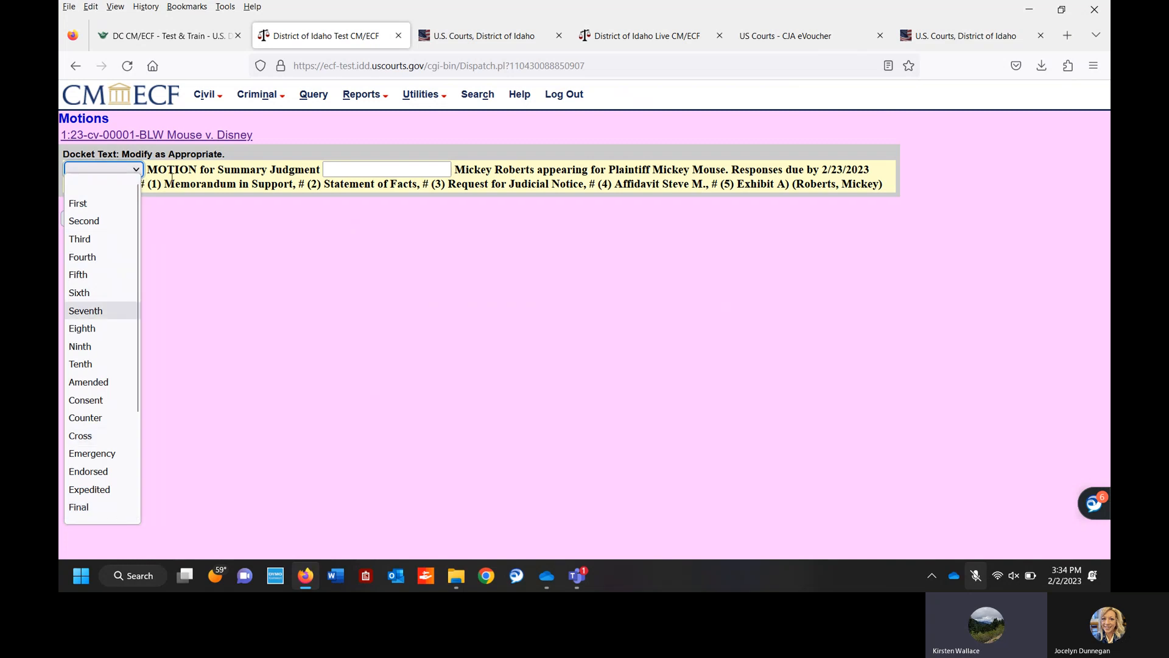
left_click(181, 214)
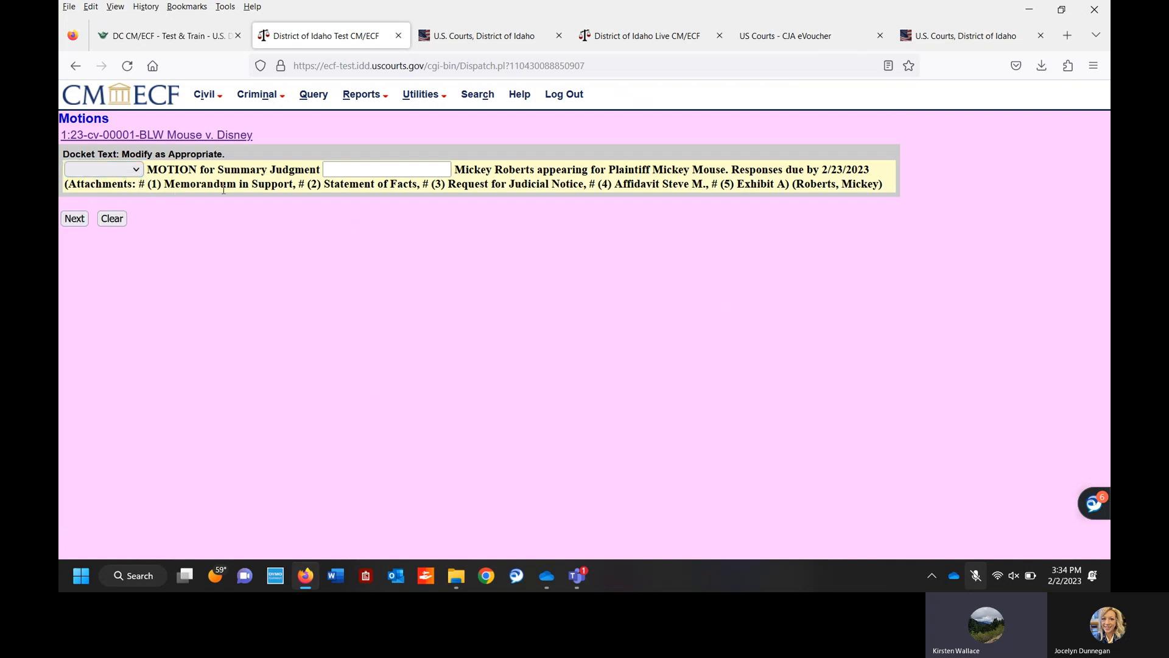
left_click(350, 170)
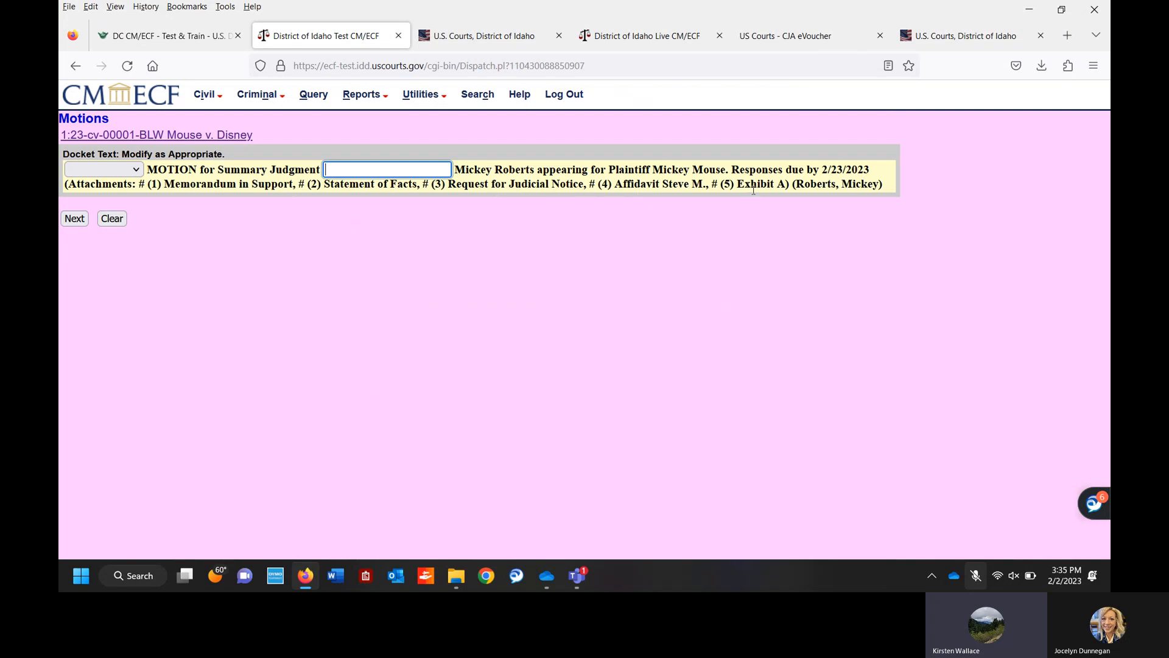
left_click(73, 219)
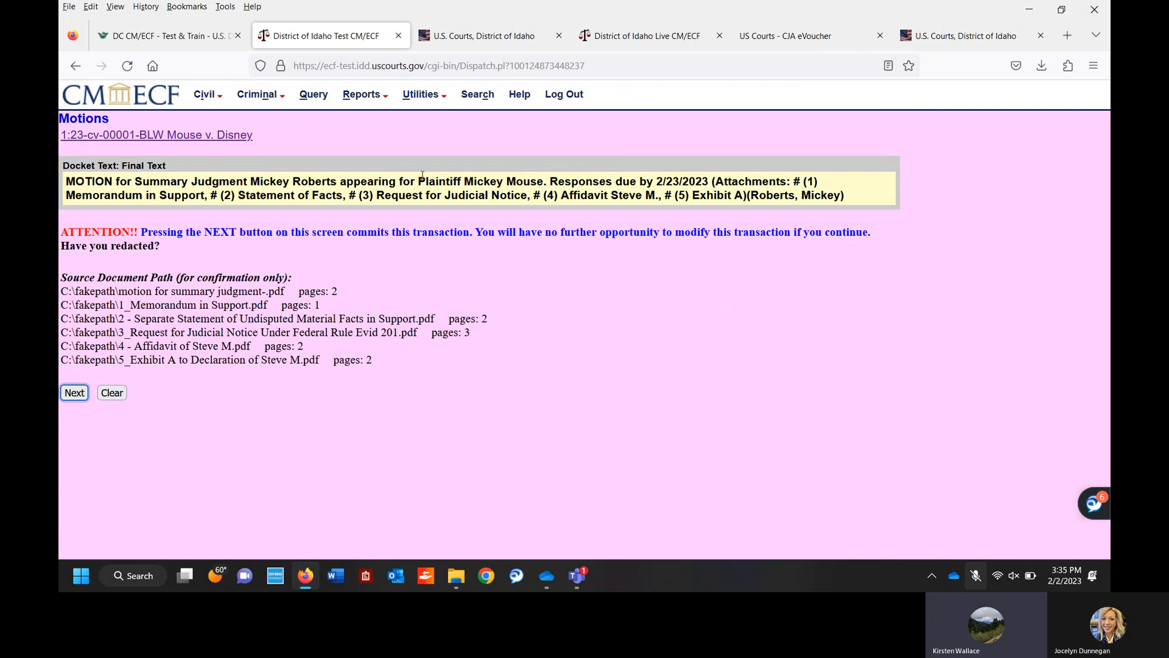
Go back to the editable docket text, leave its optional fields blank, and commit the motion filing from the final text page.
left_click(82, 72)
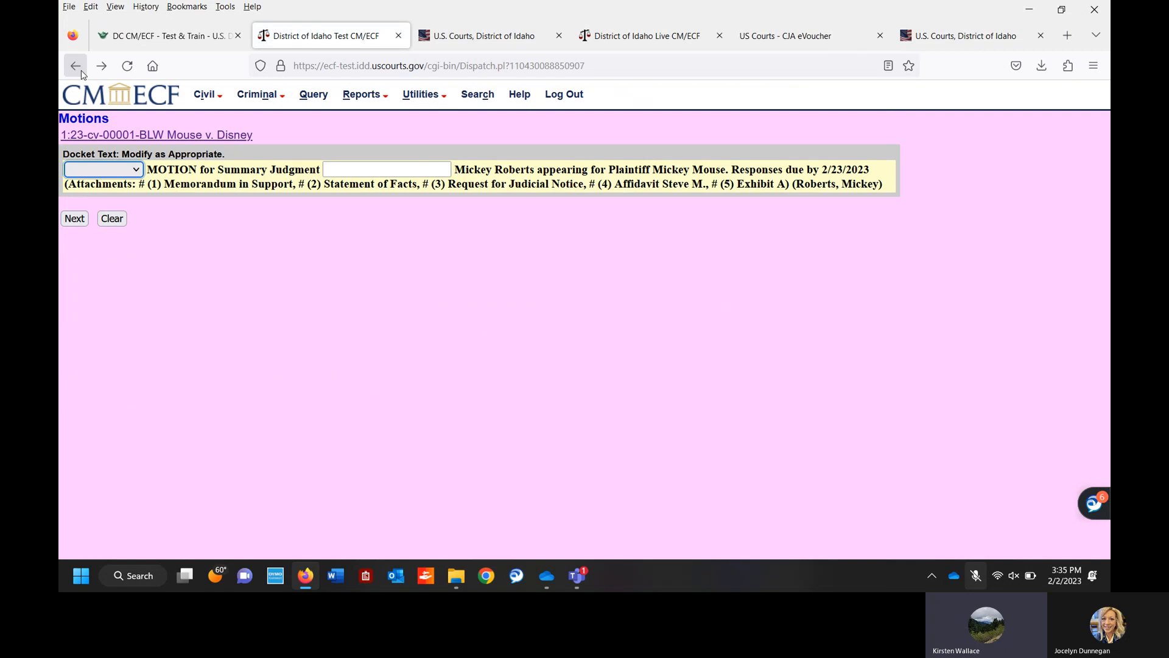
left_click(374, 168)
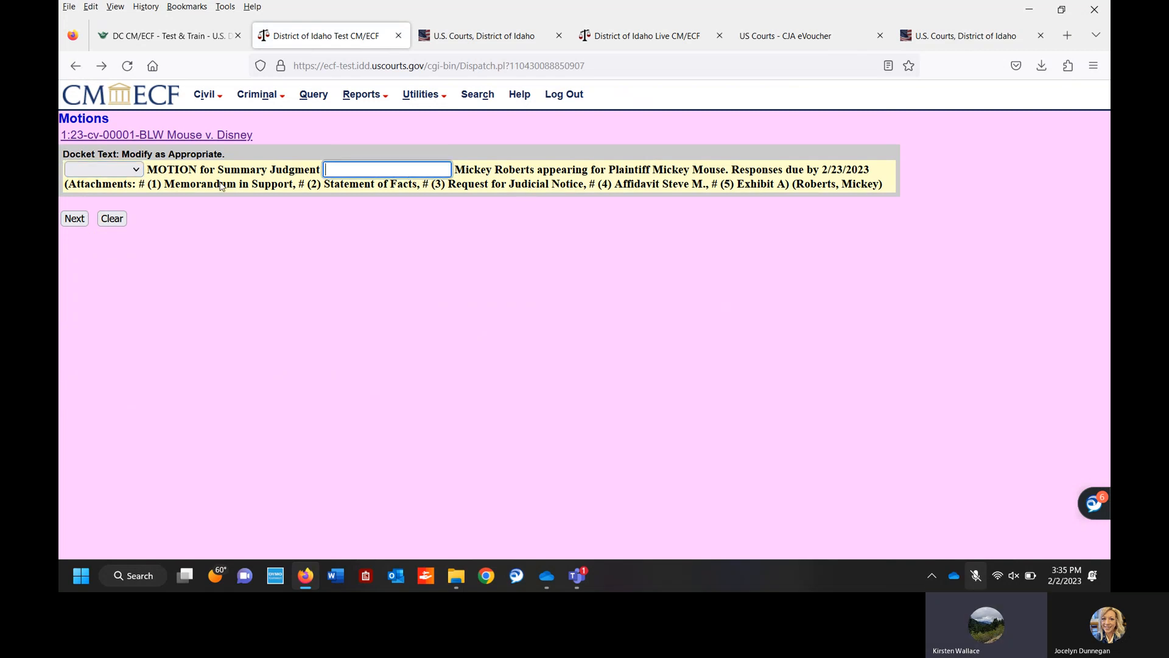
left_click(75, 222)
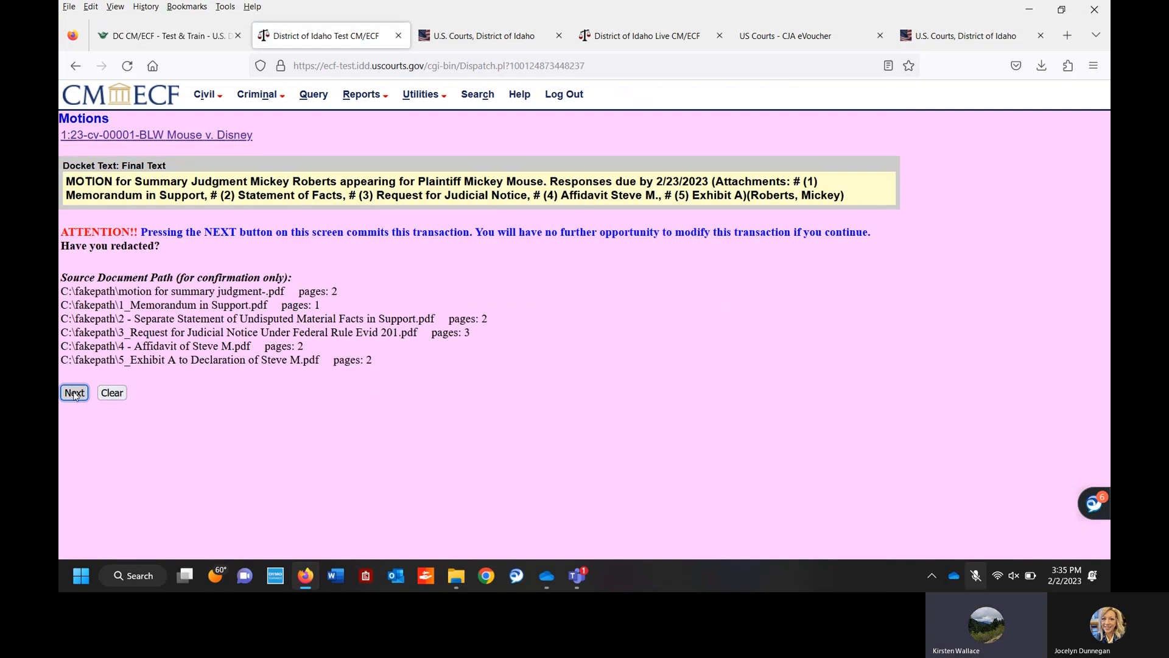
left_click(74, 393)
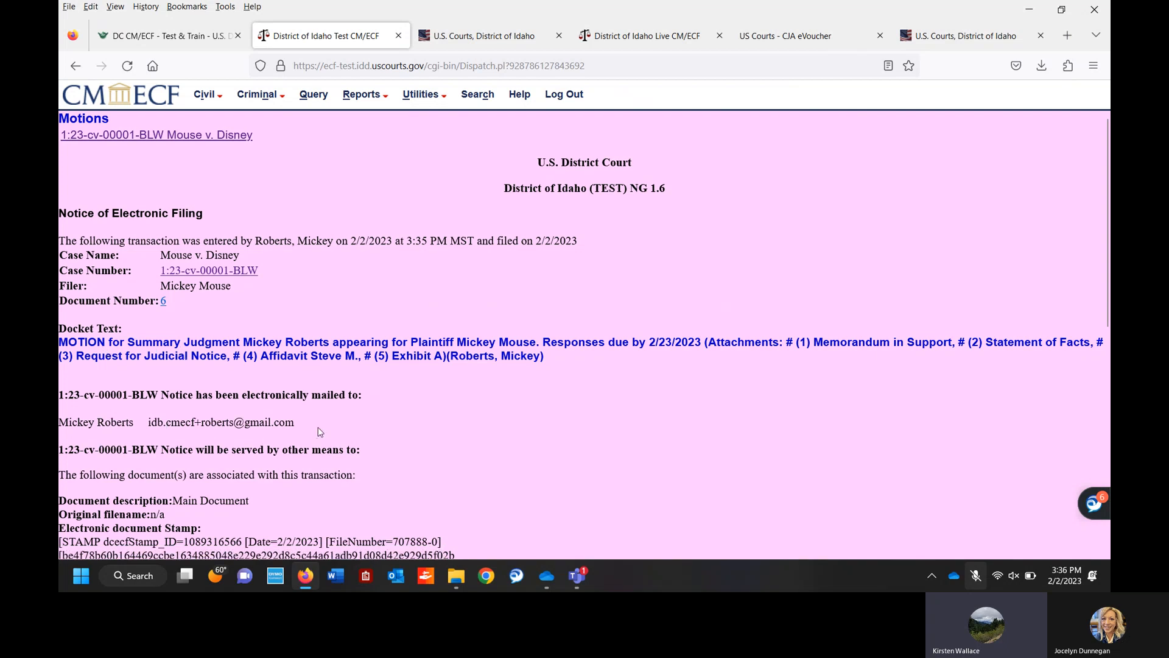
Run the docket sheet report for case 1:23-cv-1 with the preset options.
left_click(361, 95)
left_click(123, 156)
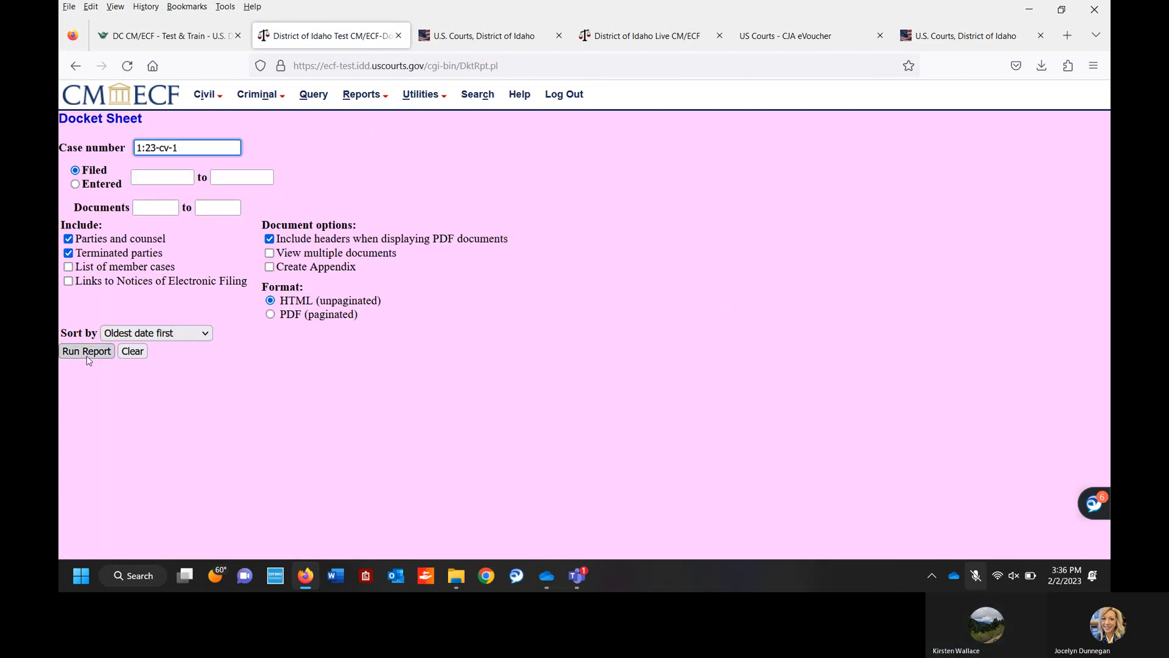
left_click(87, 355)
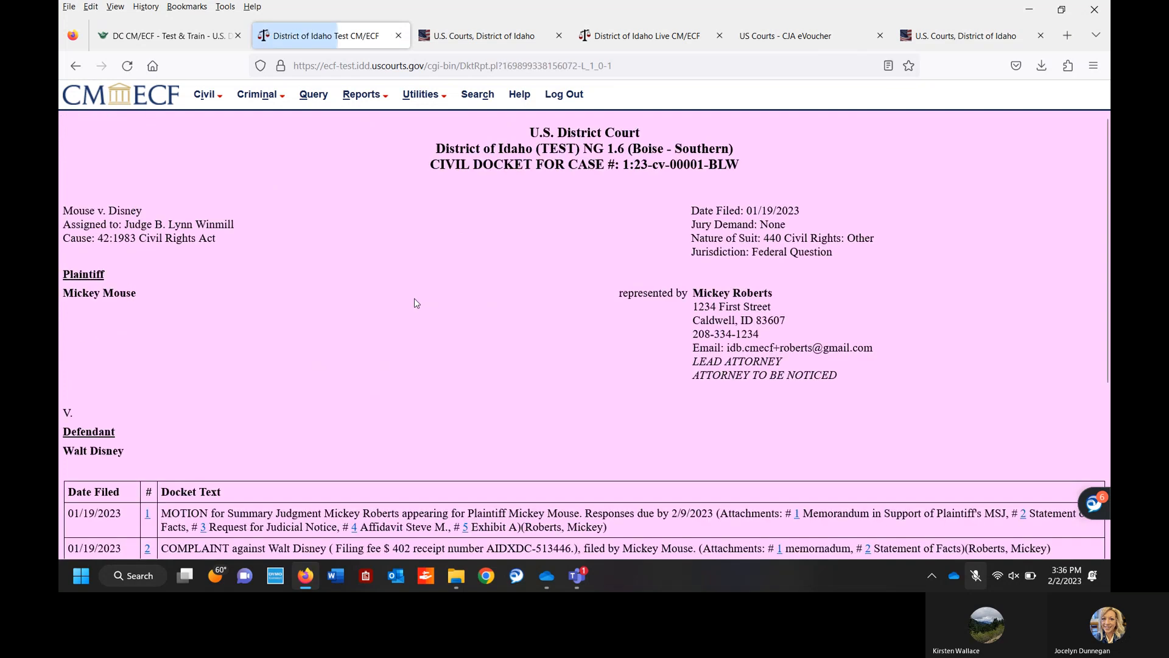
Open docket entry 6, the newly filed summary judgment motion, and view its main document and all attachments together.
scroll(414, 302, "down", 4)
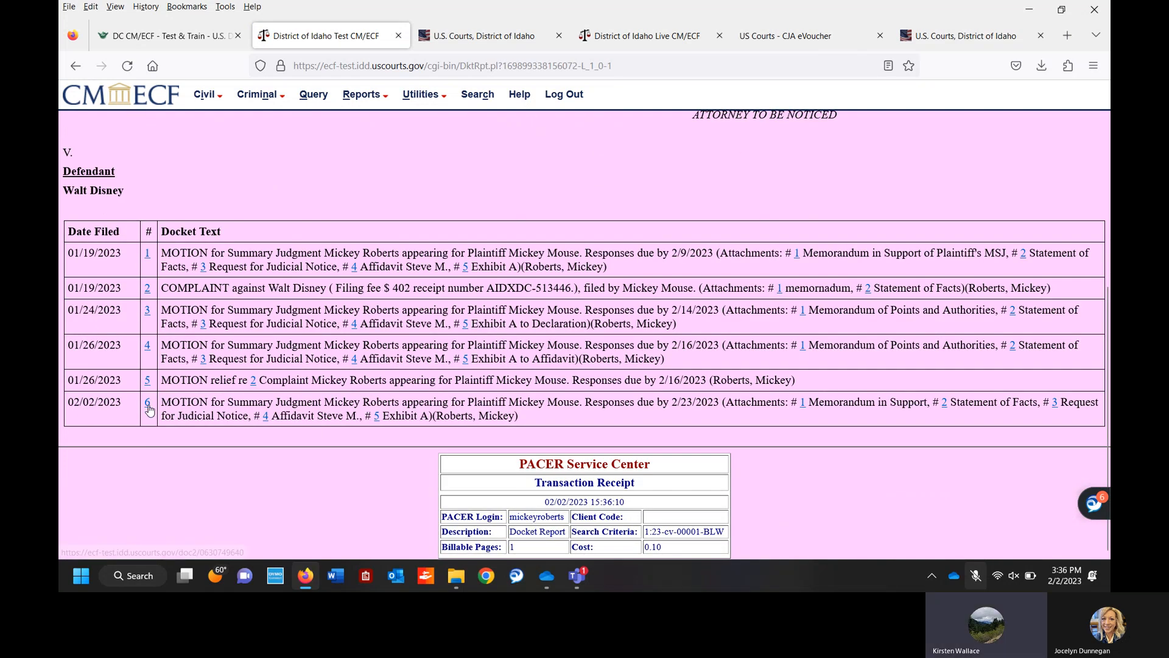
left_click(148, 404)
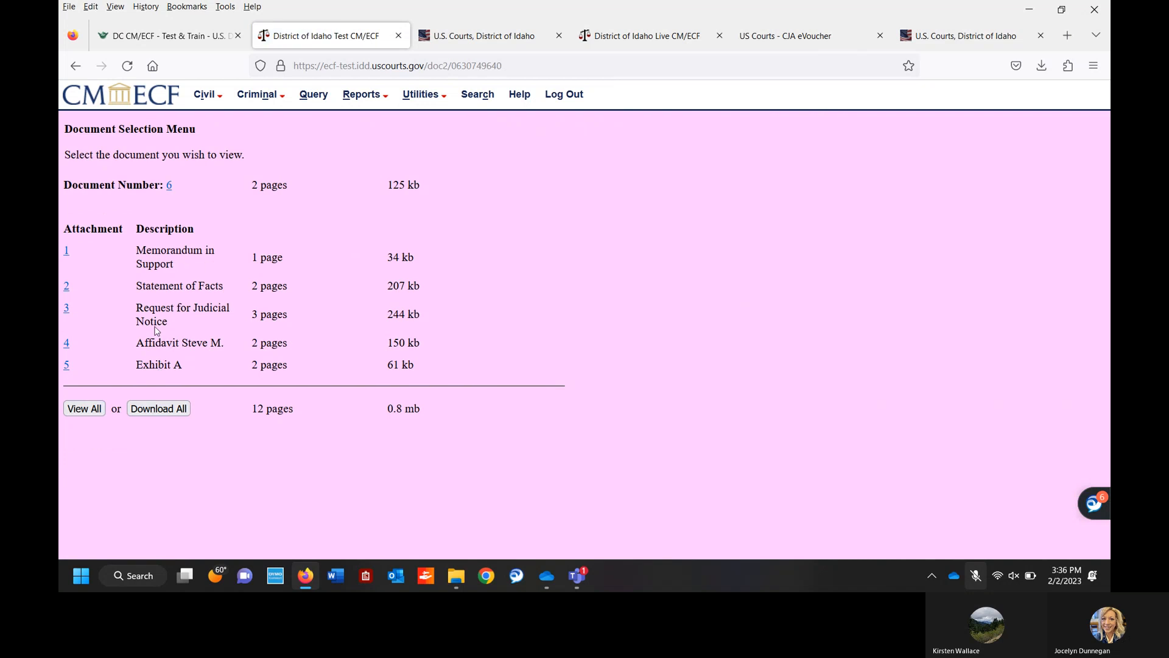
left_click(84, 408)
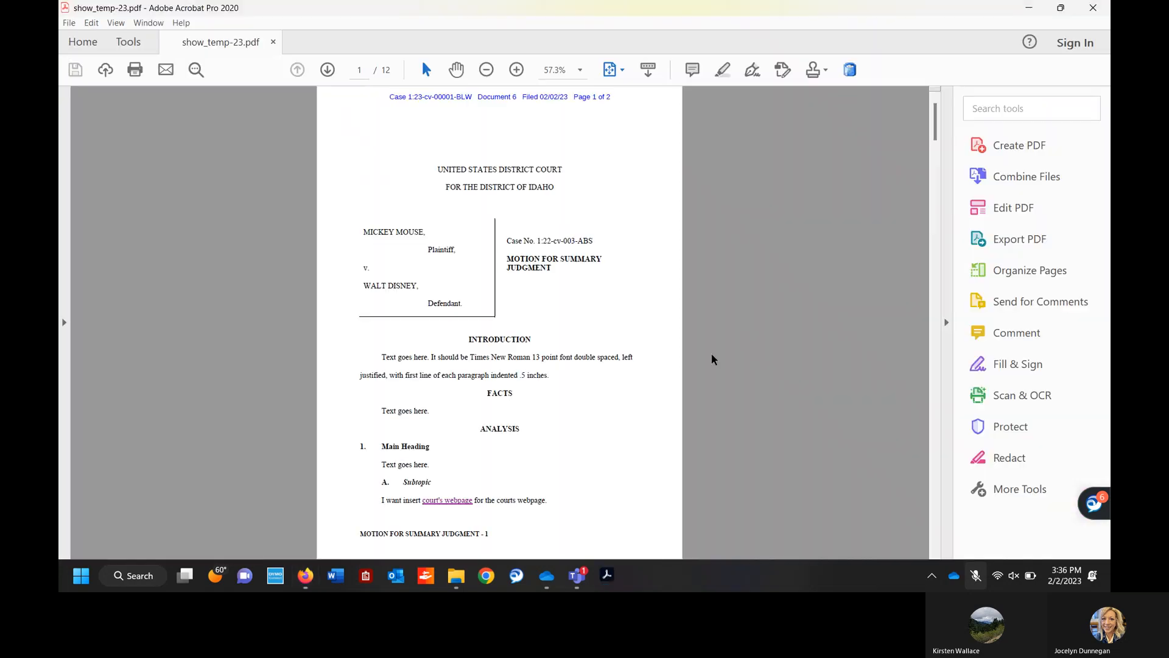
Enlarge the combined PDF to 75% and check the filing headers and captions of the motion and the supporting memorandum.
left_click(517, 69)
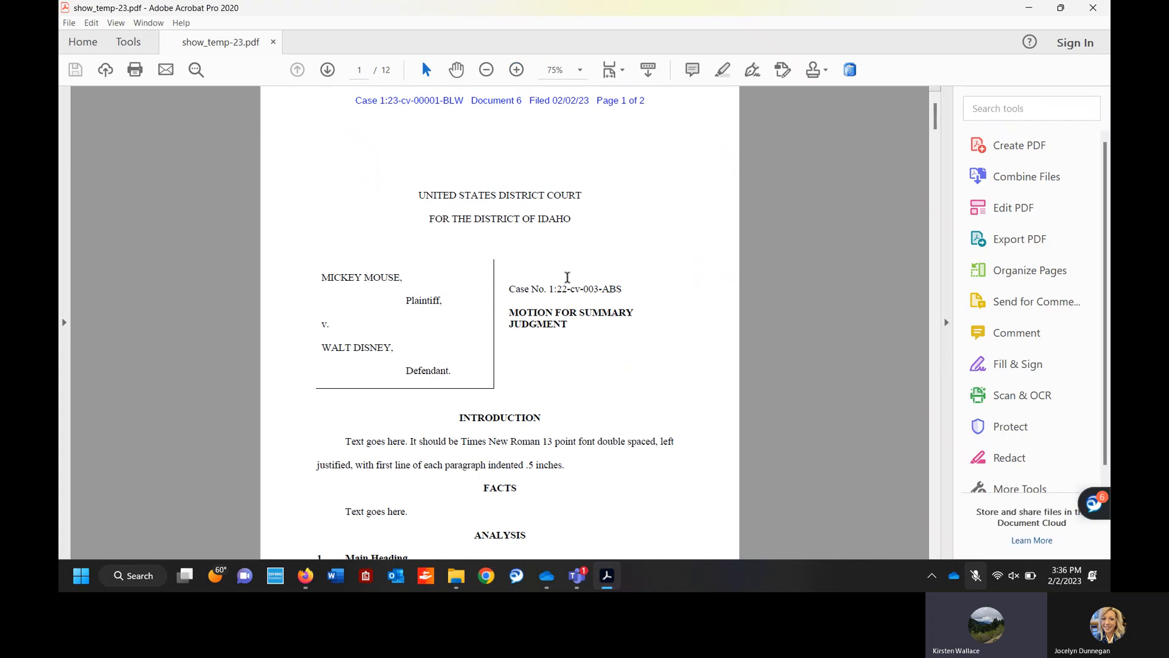
left_click(332, 72)
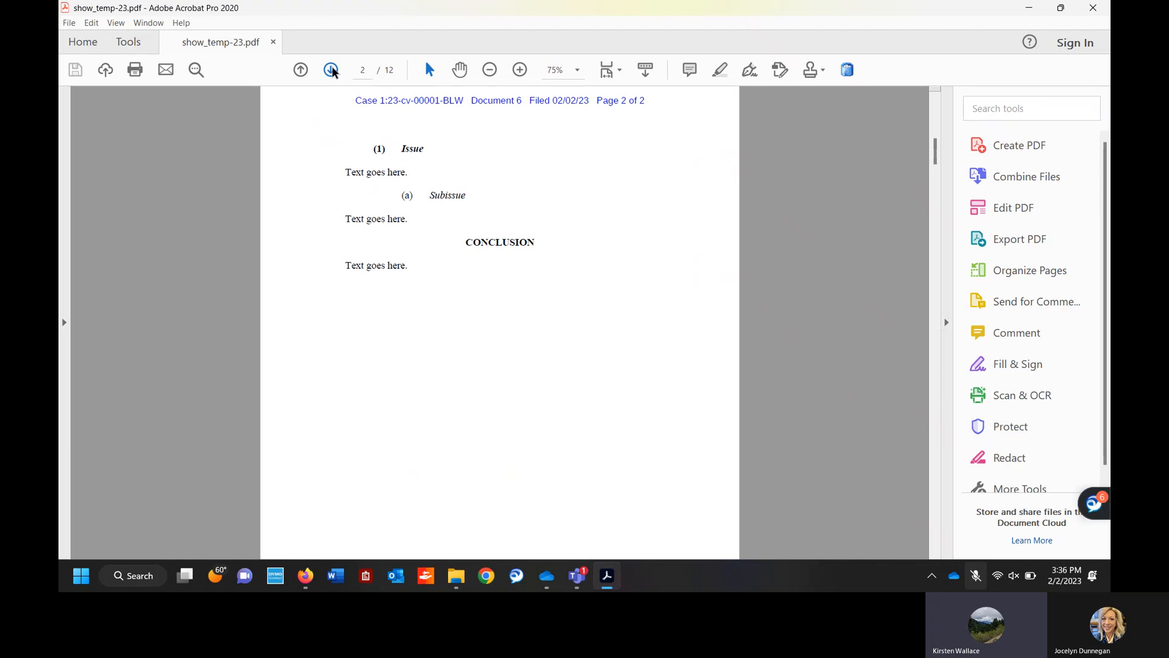
left_click(332, 71)
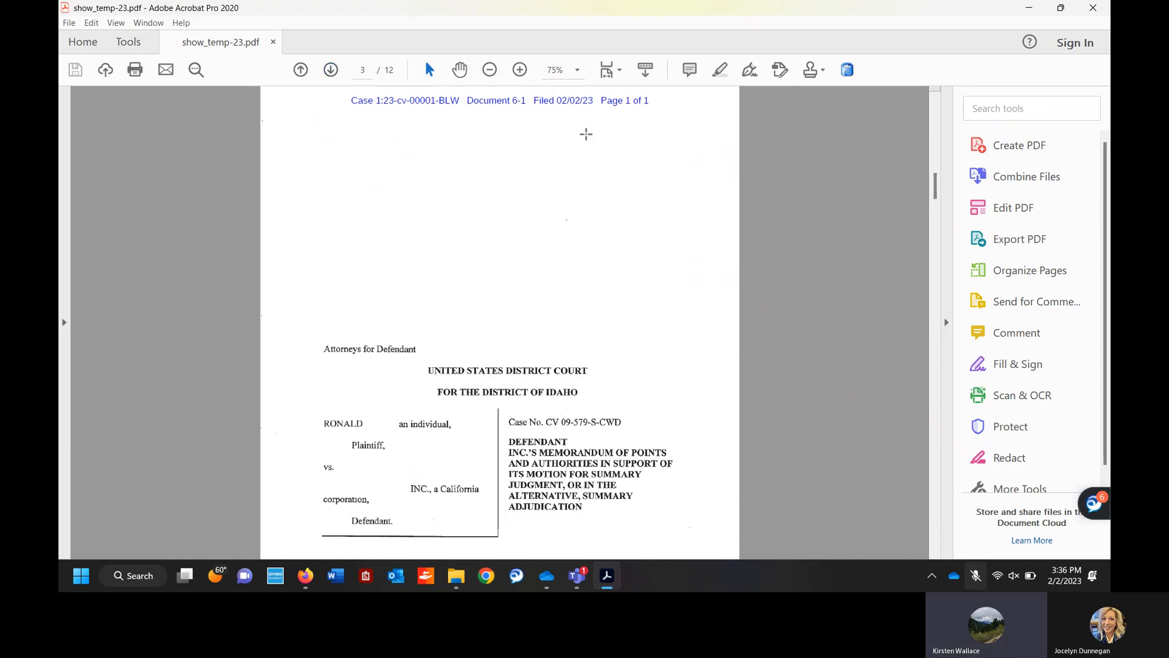
scroll(585, 300, "down", 2)
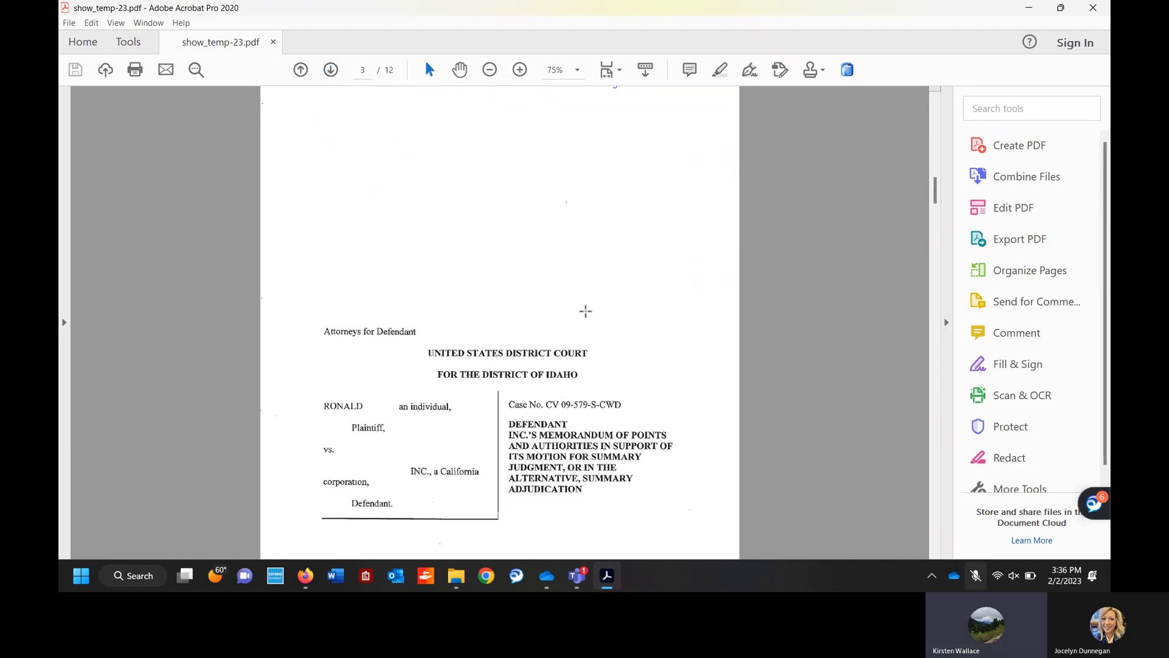
scroll(586, 311, "down", 1)
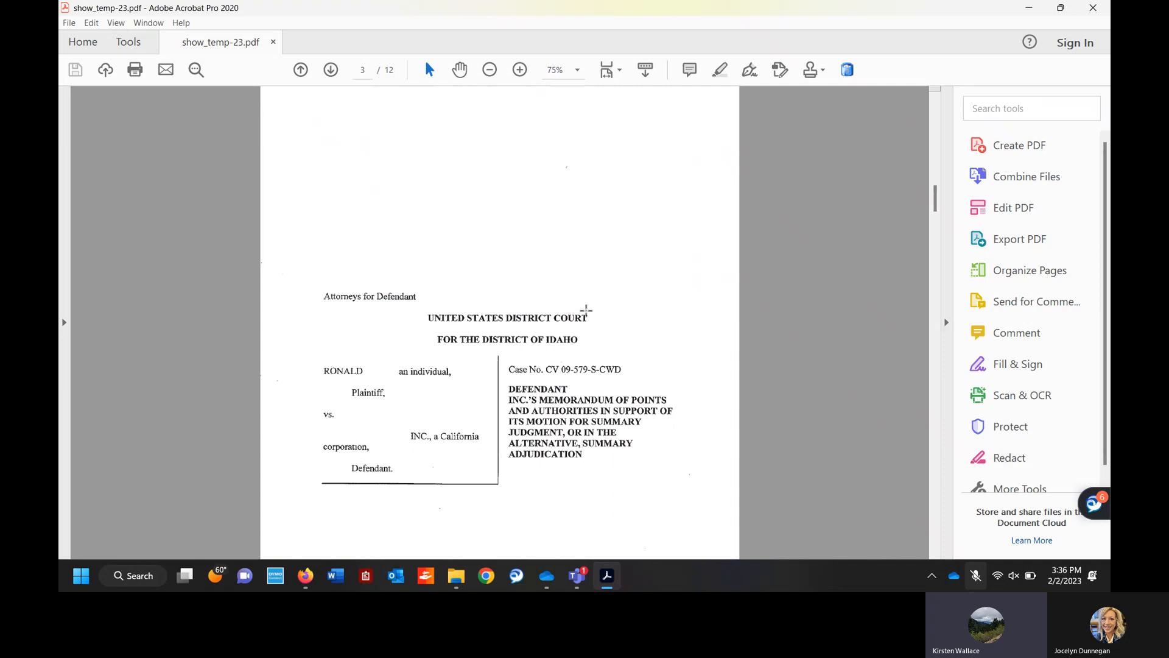
Examine the Separate Statement of Undisputed Material Facts, Document 6-2, including its table of facts and evidence.
left_click(330, 70)
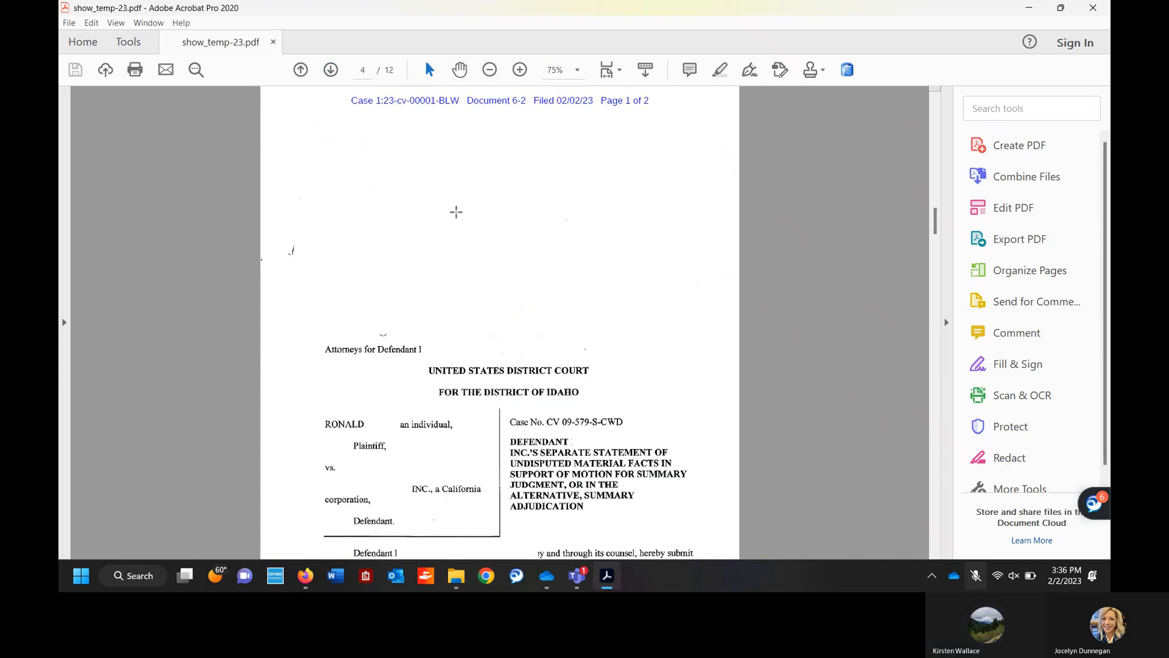
scroll(477, 251, "down", 4)
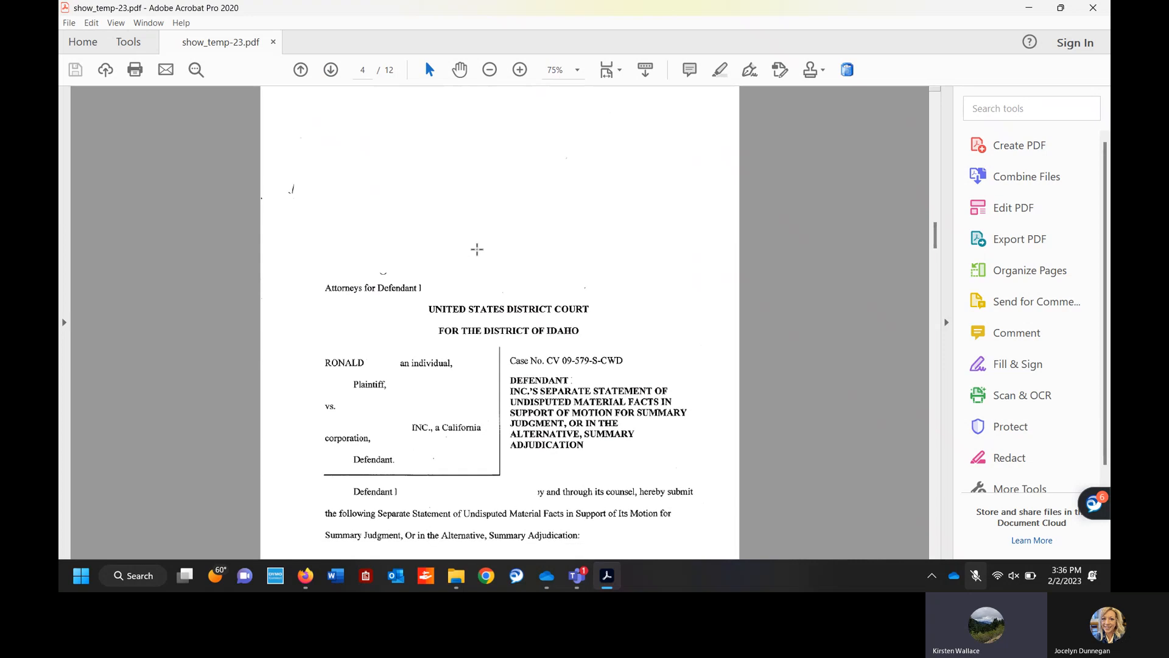
scroll(476, 251, "down", 5)
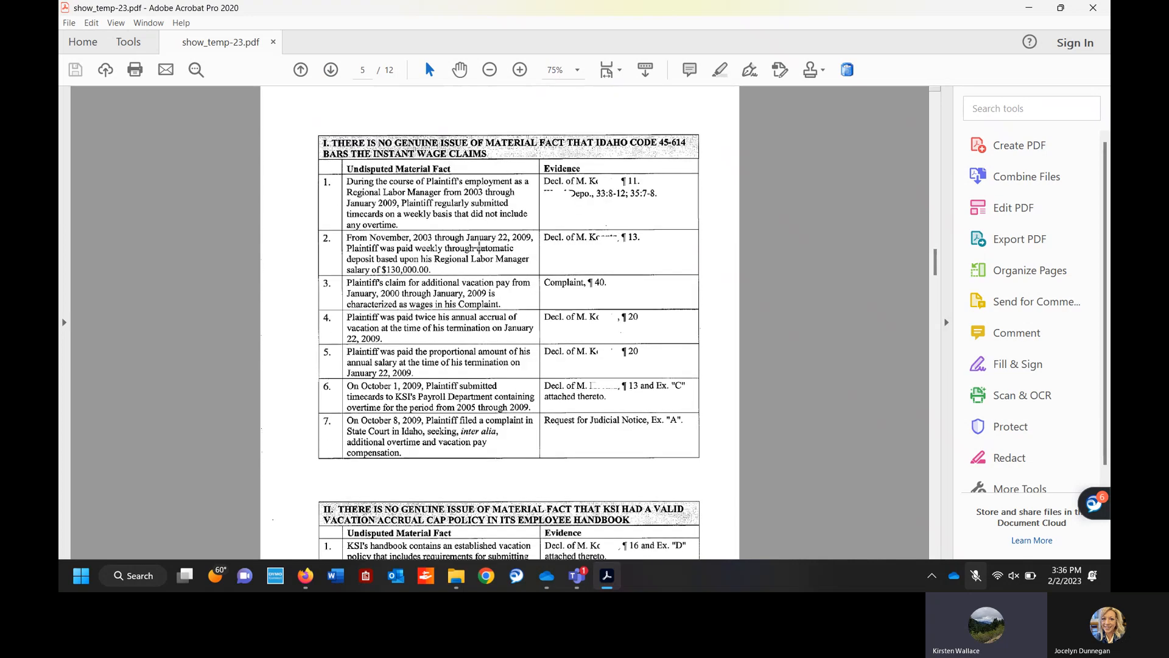
scroll(479, 246, "down", 1)
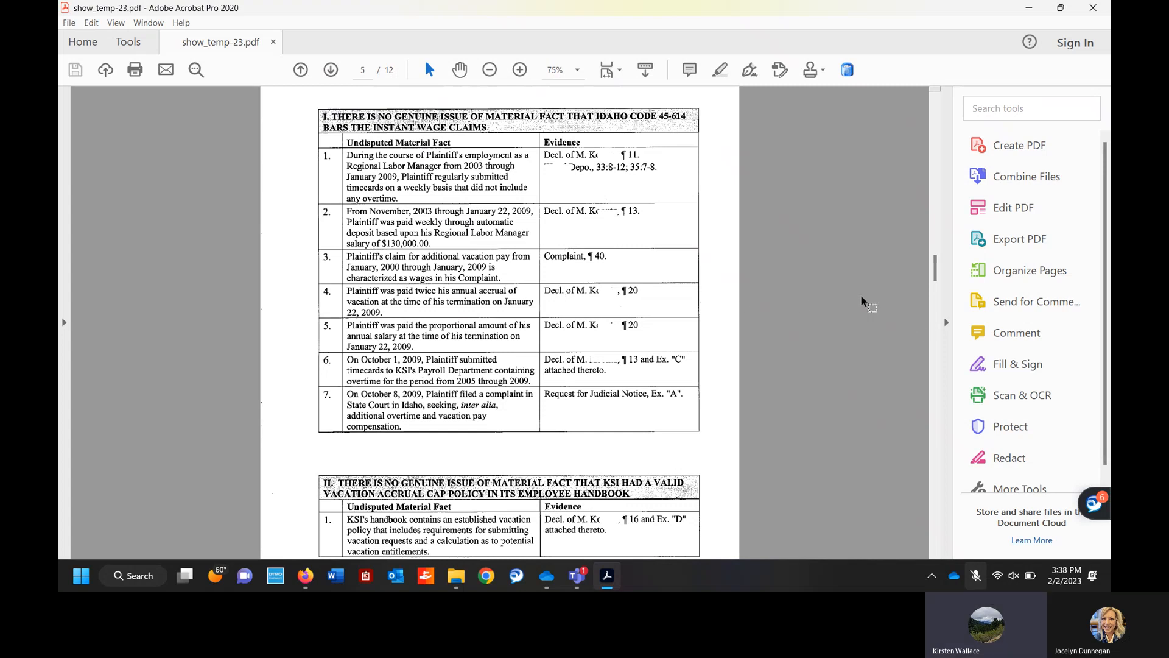
scroll(862, 298, "down", 10)
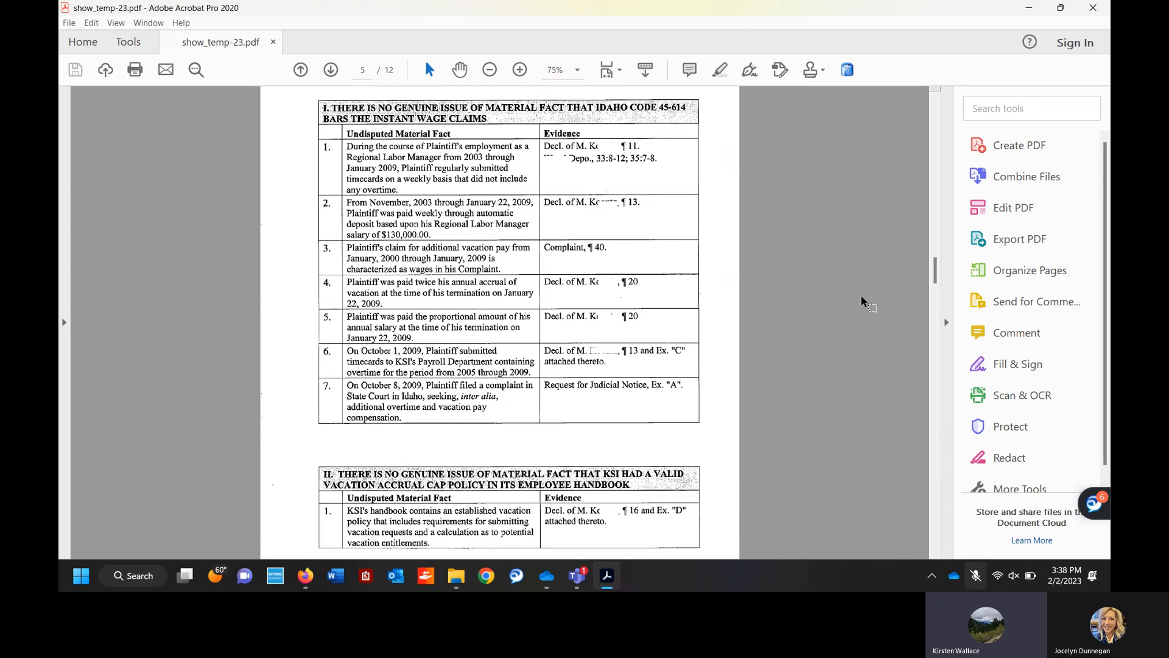
Review the Request for Judicial Notice, Document 6-3, from its caption page to the attached state court complaint.
scroll(862, 298, "down", 2)
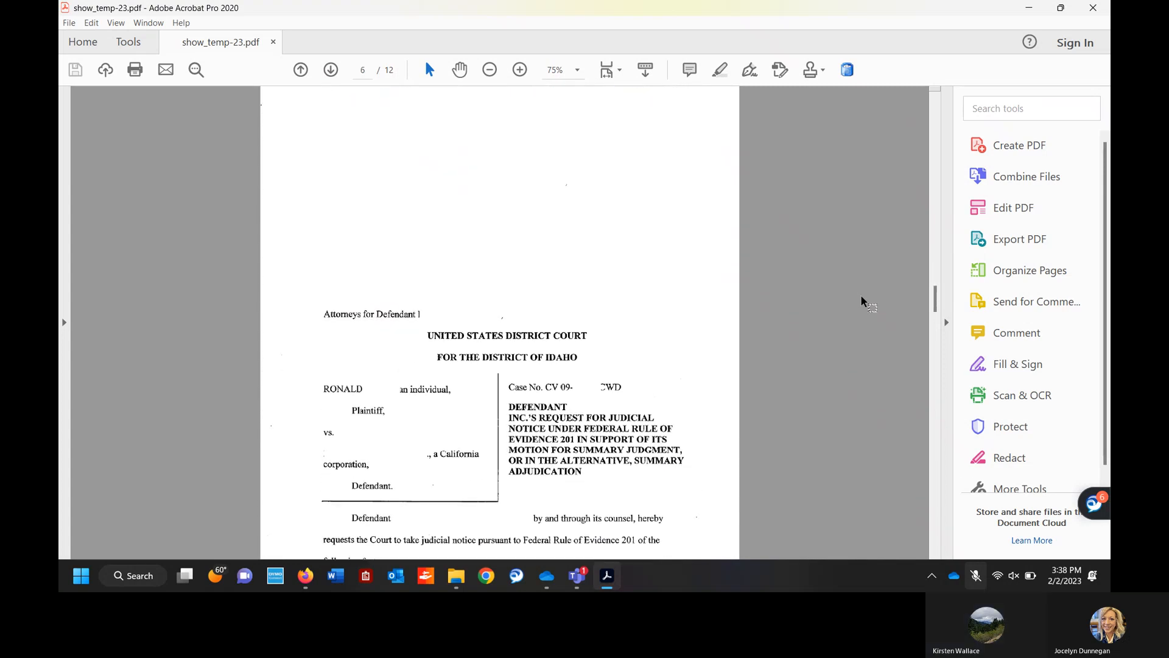
scroll(864, 296, "up", 2)
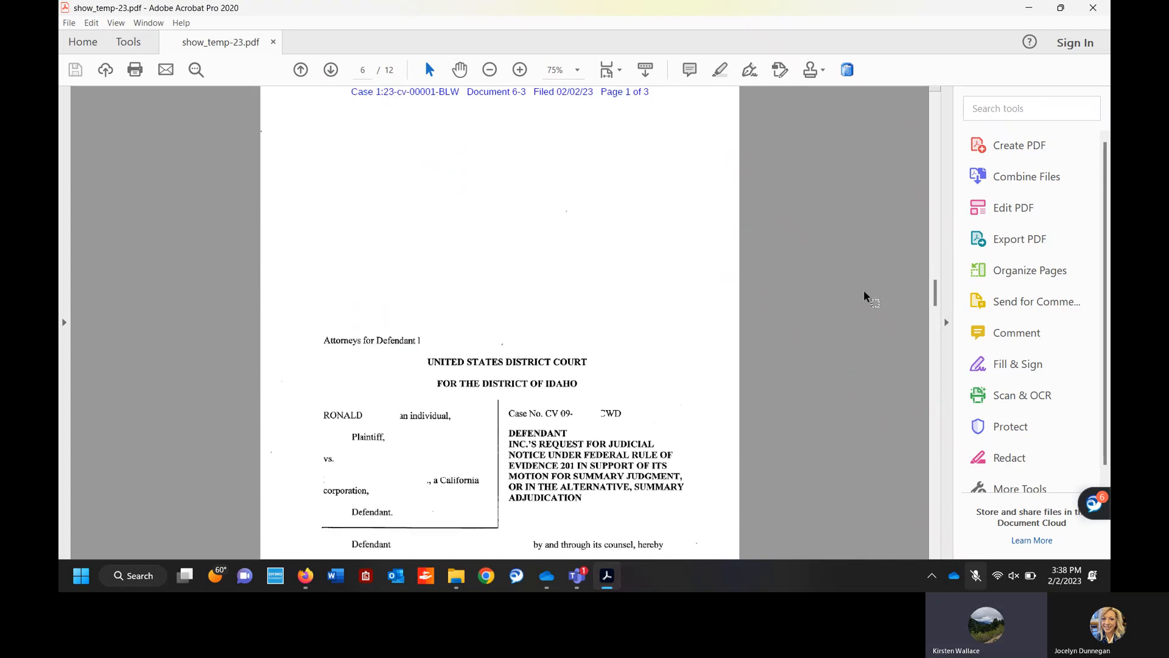
scroll(865, 296, "down", 3)
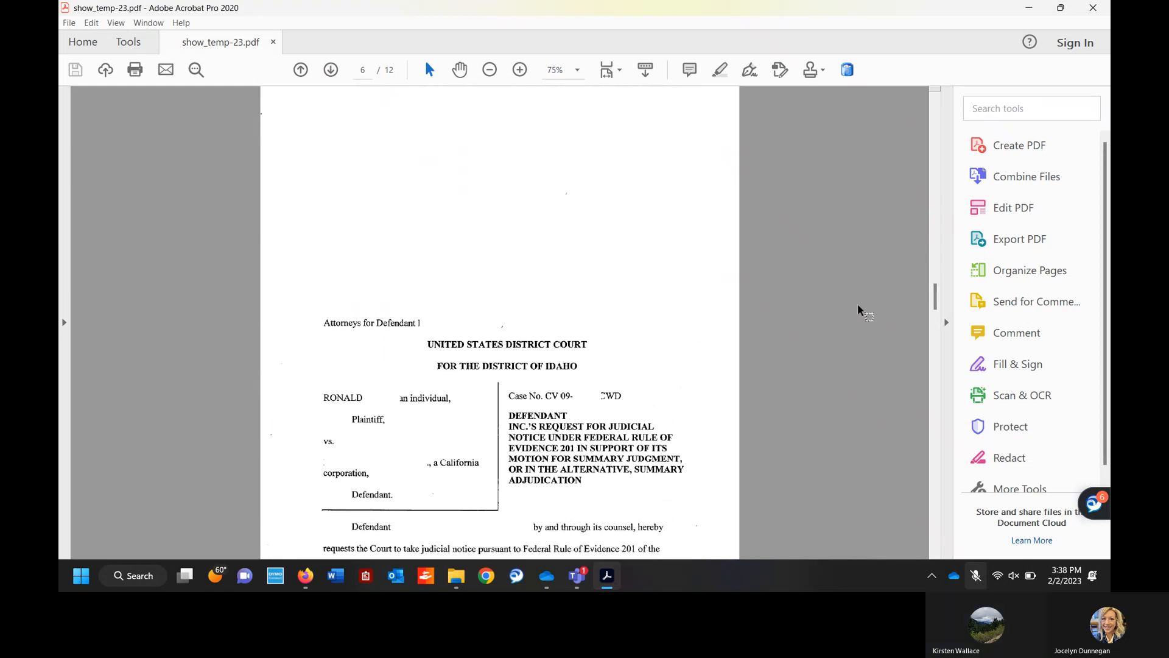
scroll(865, 300, "down", 3)
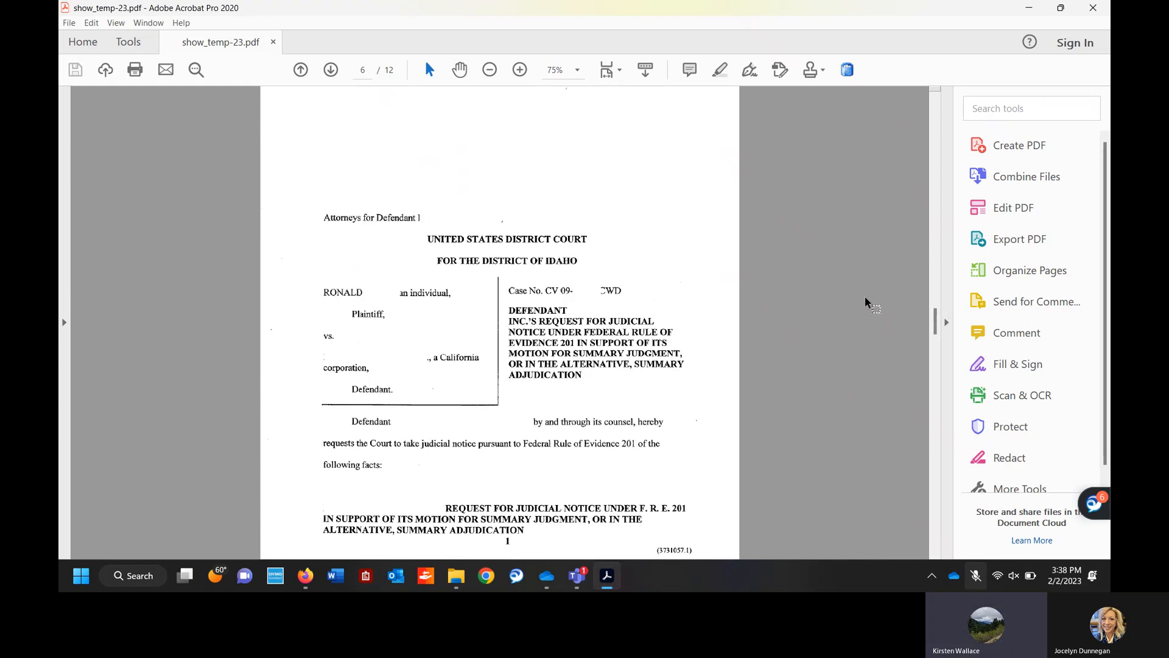
left_click(332, 70)
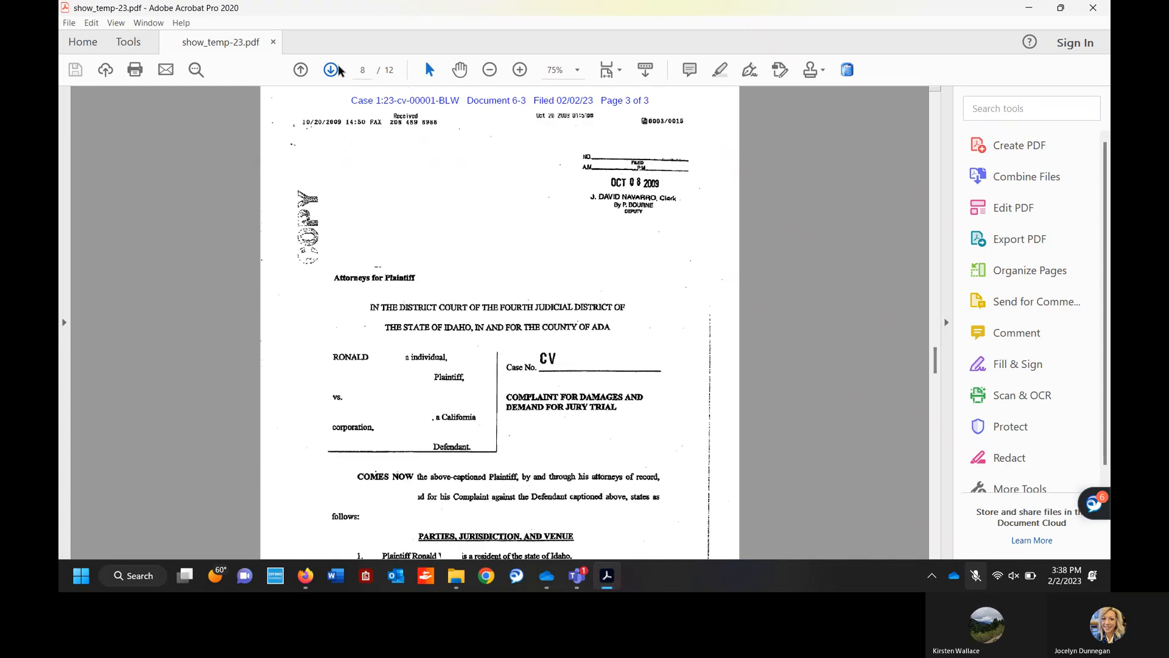
scroll(629, 193, "down", 2)
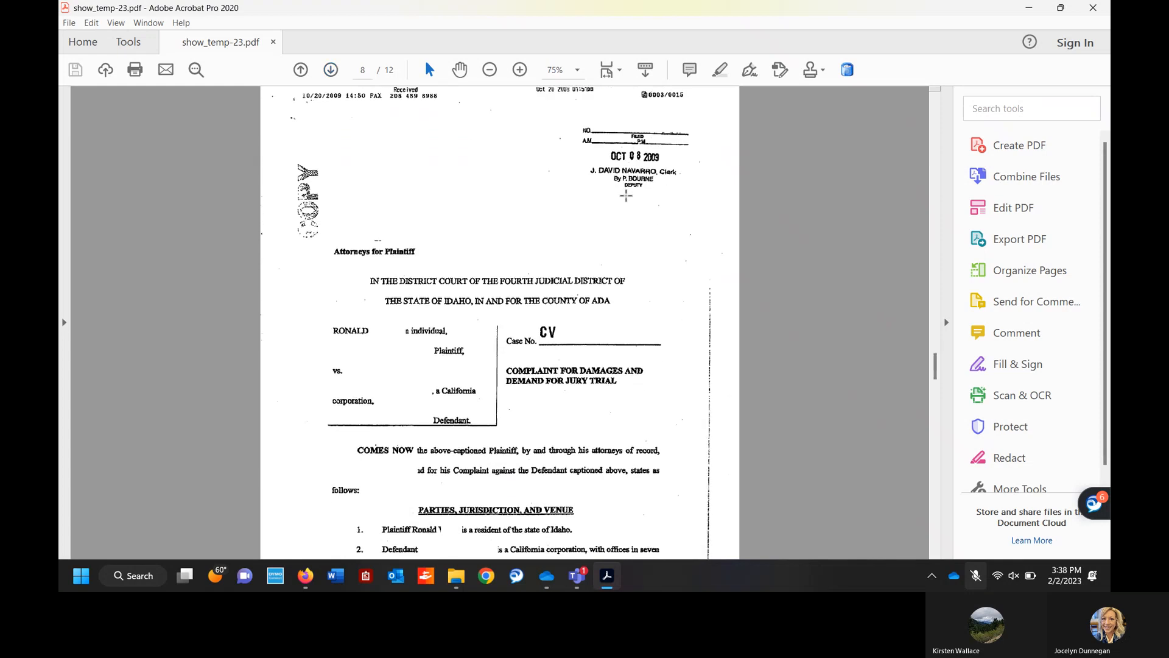
scroll(627, 192, "down", 2)
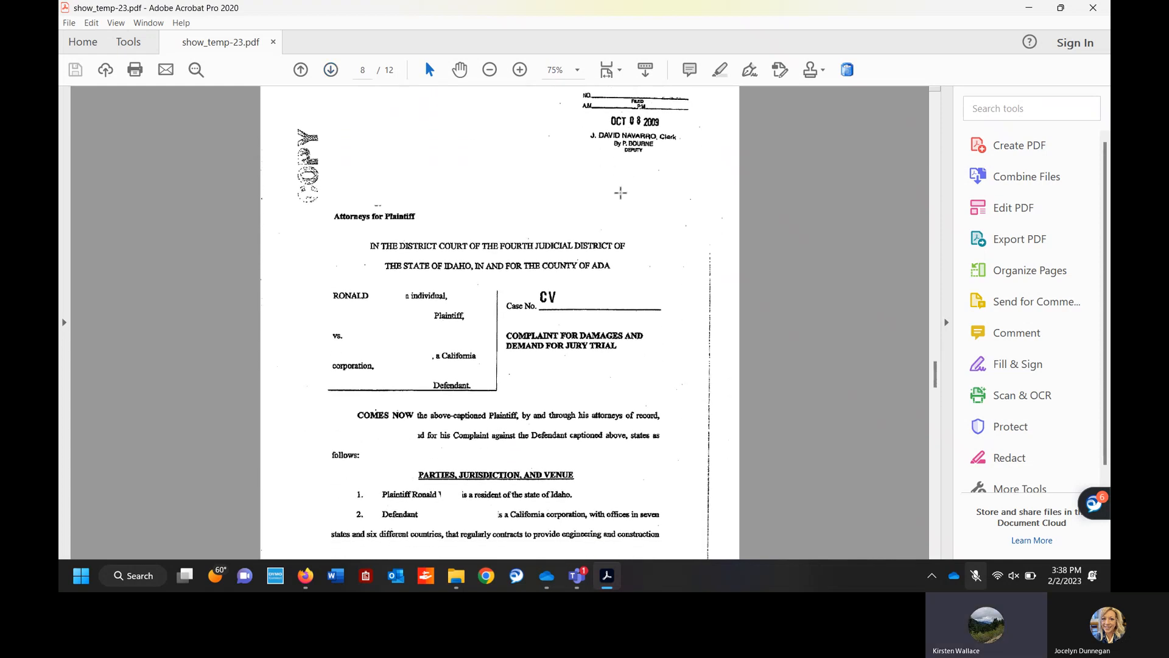
Review the attorney's declaration supporting the motion, from its caption page to the exhibit list and signature.
left_click(332, 69)
scroll(562, 223, "down", 1)
scroll(506, 185, "down", 3)
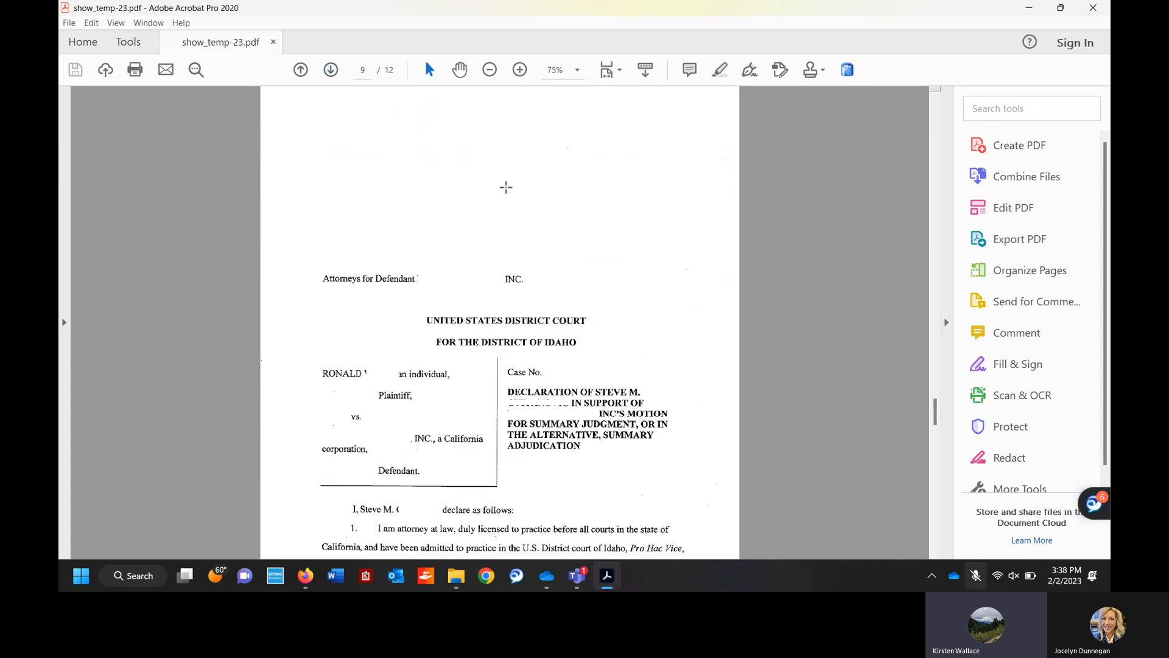
left_click(330, 70)
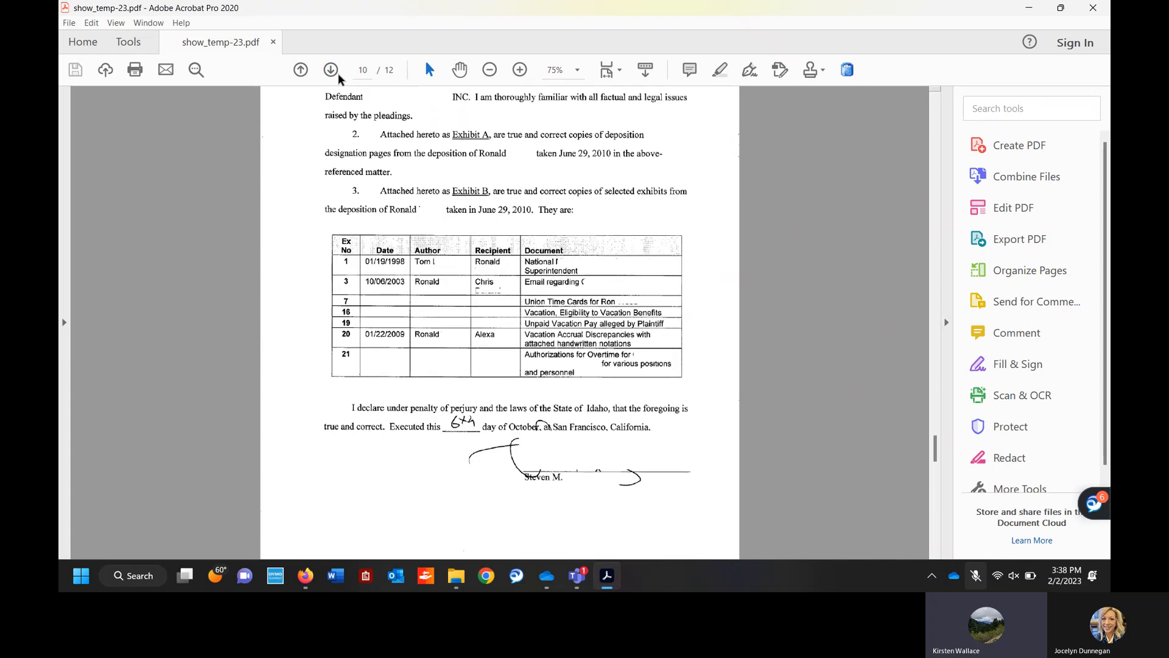
Examine the Exhibit A cover page and the deposition page behind it, comparing the exhibit stickers on both.
left_click(331, 70)
scroll(487, 195, "down", 2)
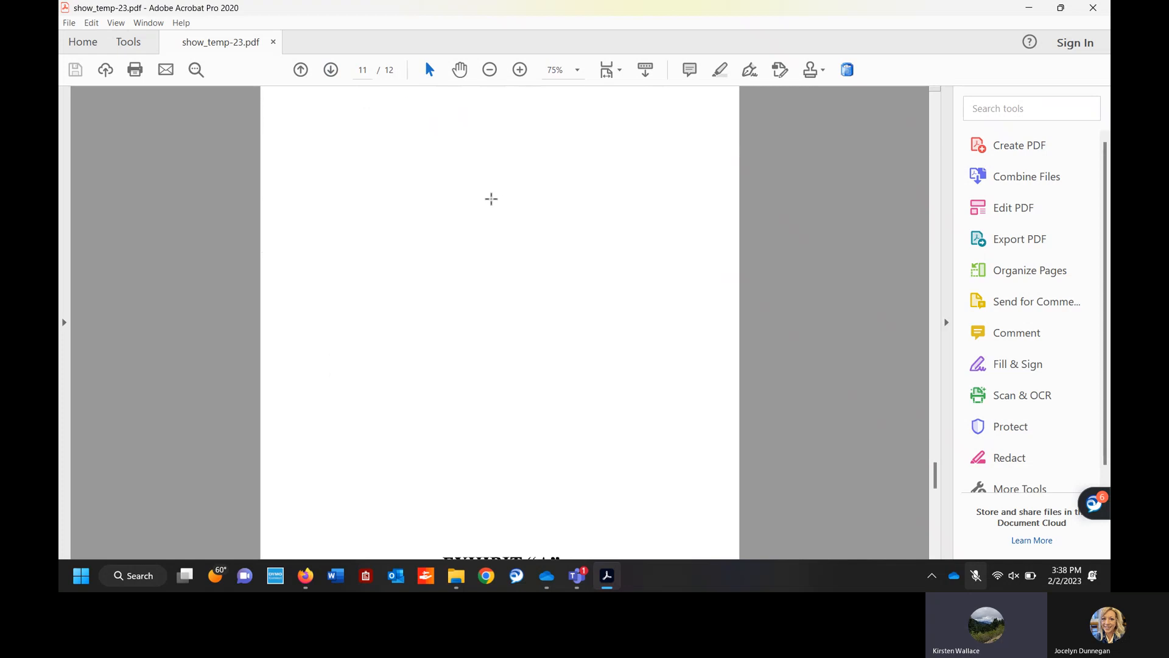
scroll(501, 200, "down", 1)
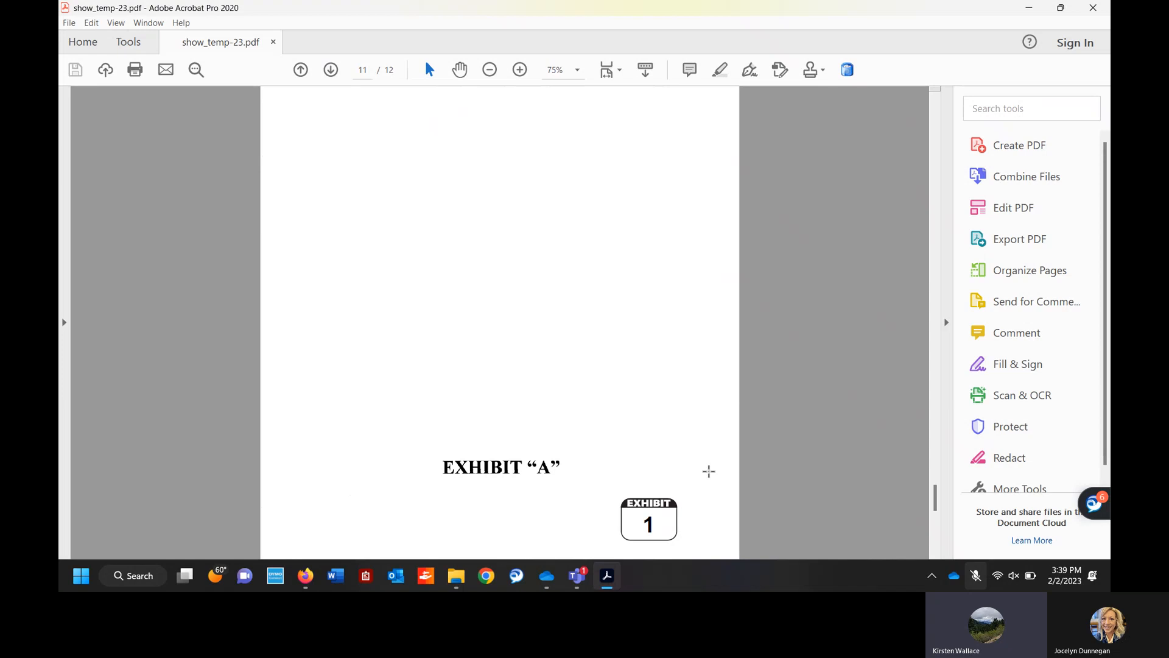
scroll(709, 470, "down", 5)
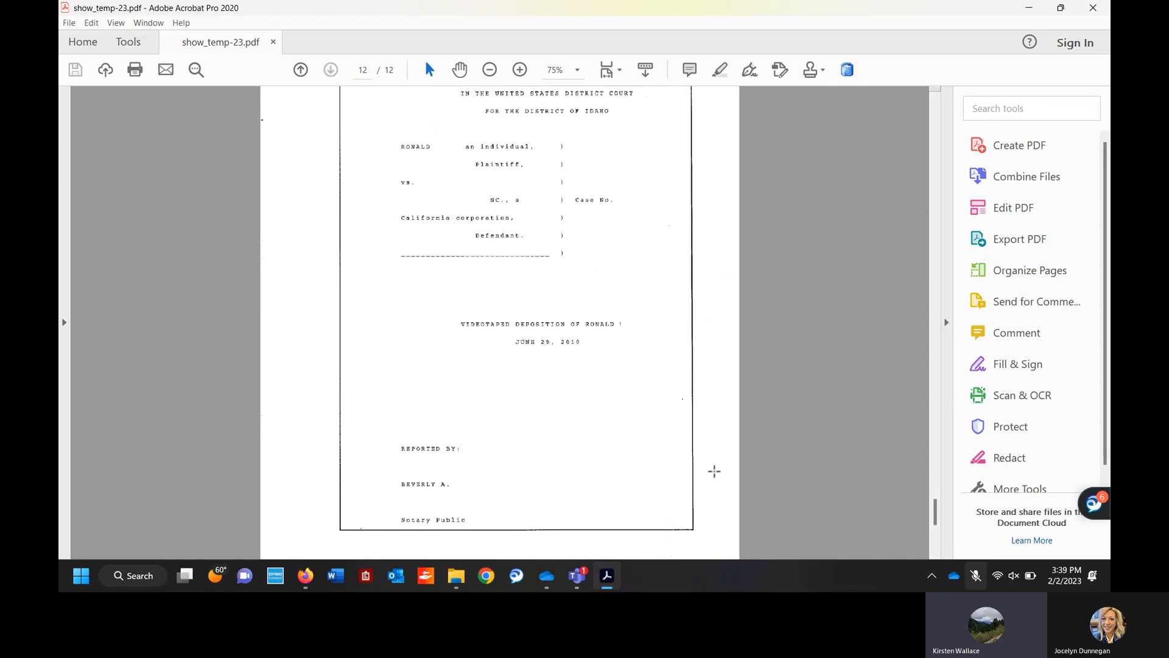
scroll(714, 472, "down", 2)
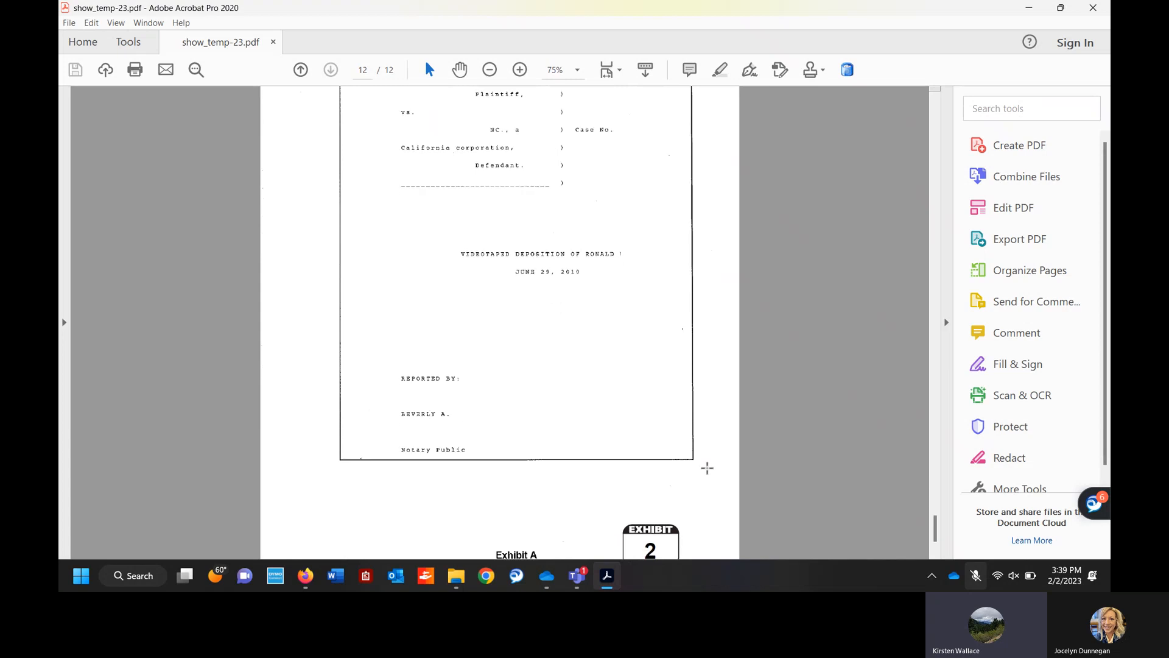
scroll(707, 467, "up", 2)
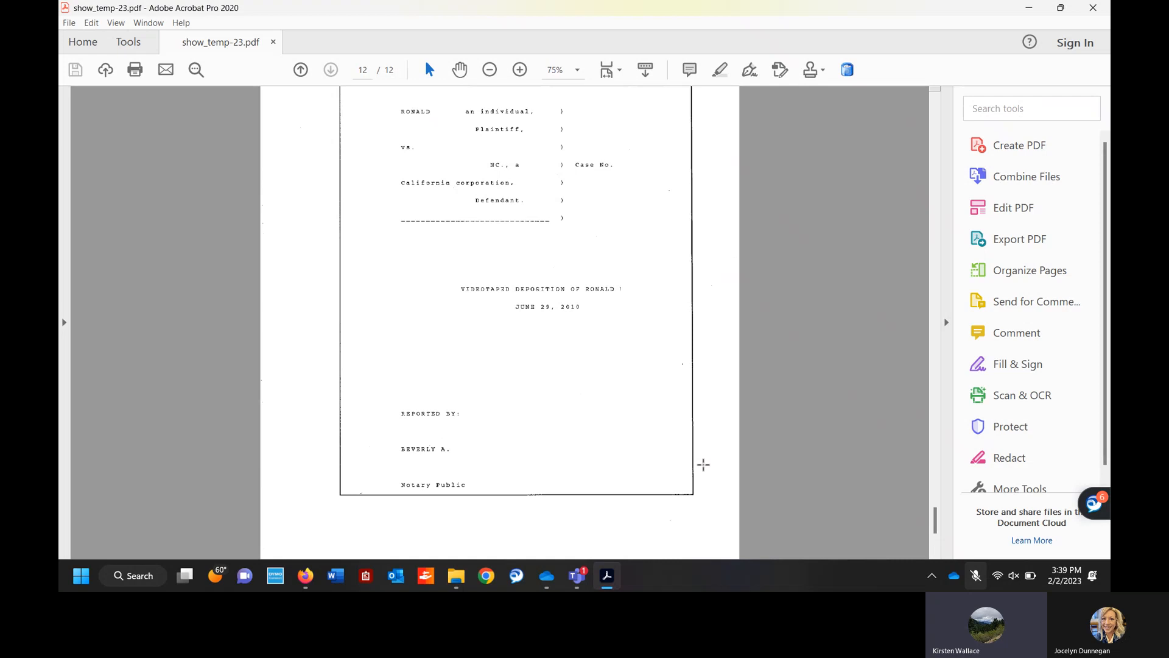
scroll(705, 466, "down", 3)
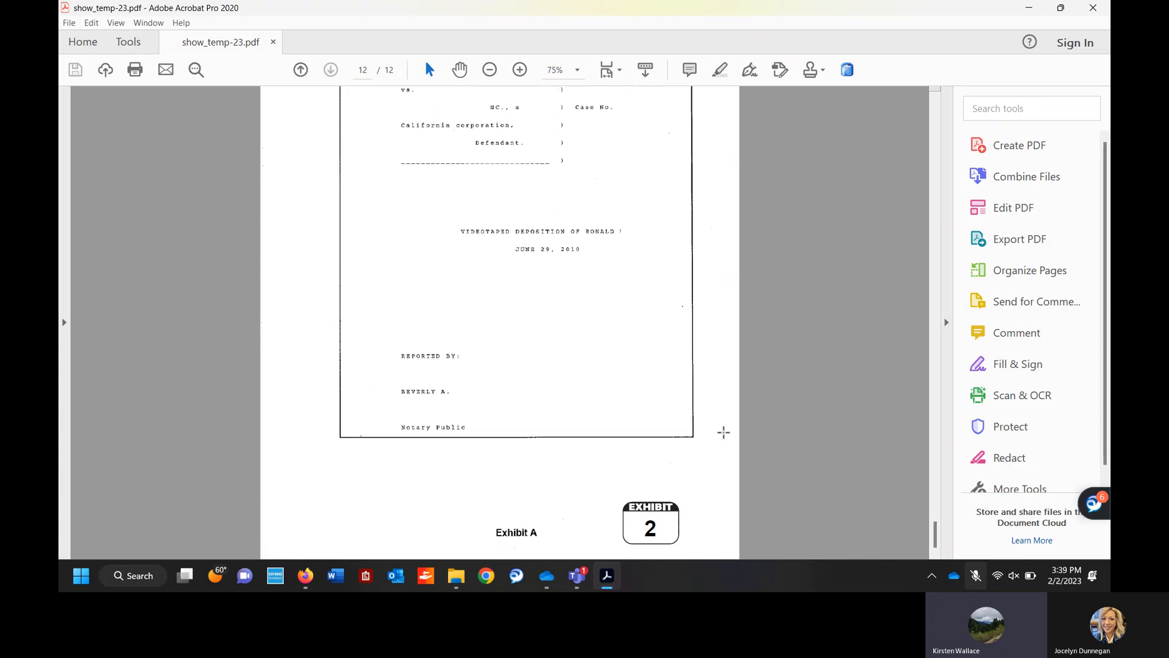
scroll(719, 428, "up", 2)
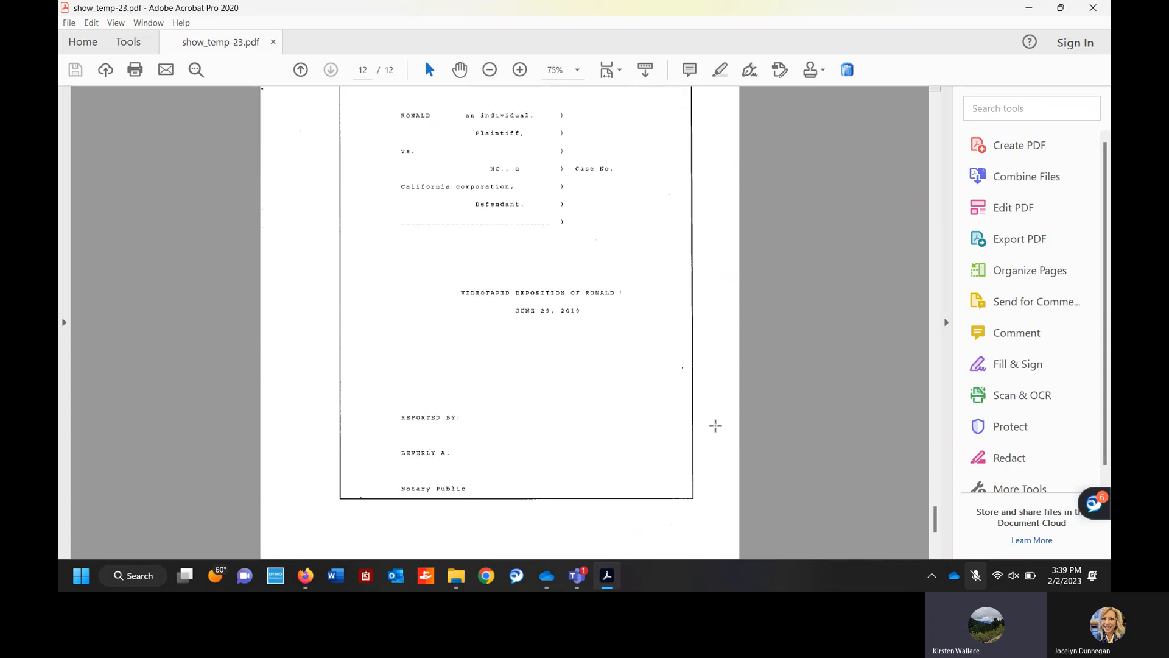
scroll(715, 426, "up", 5)
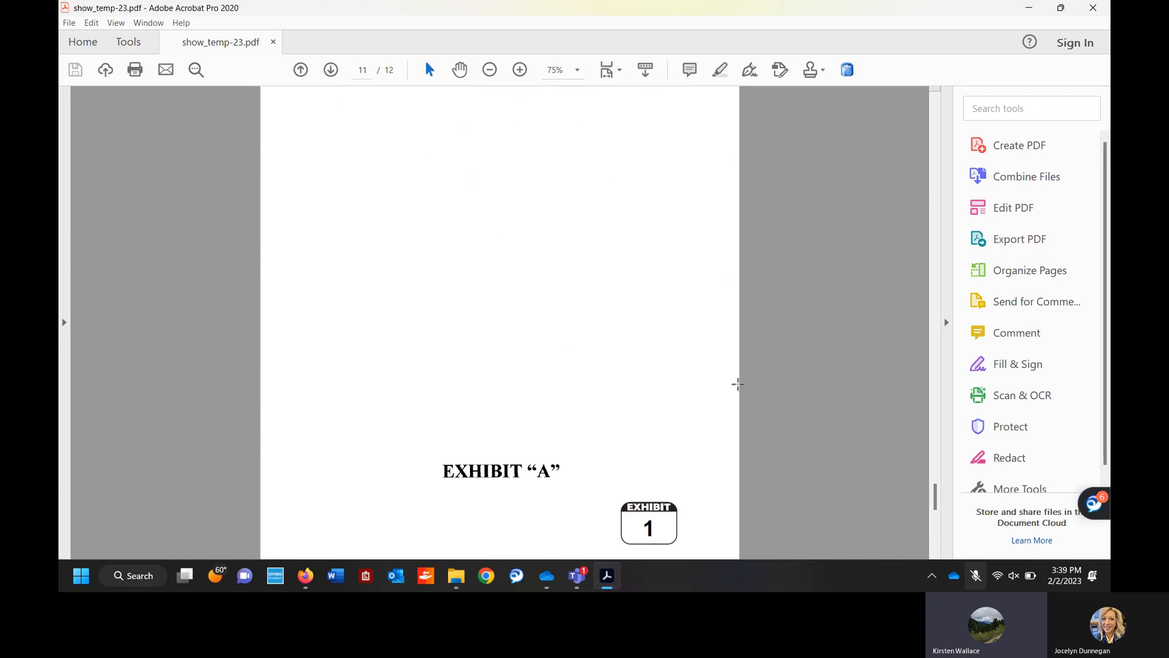
Close the combined PDF and open the docket sheet report form for case 1:23-cv-1.
left_click(1089, 12)
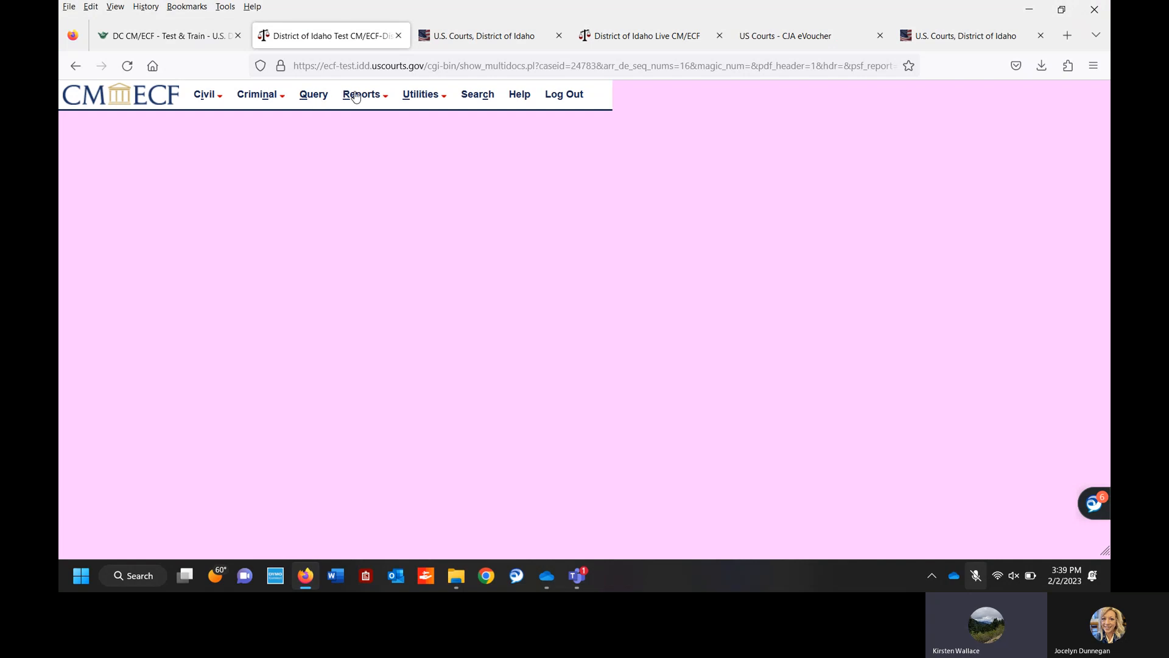
left_click(357, 96)
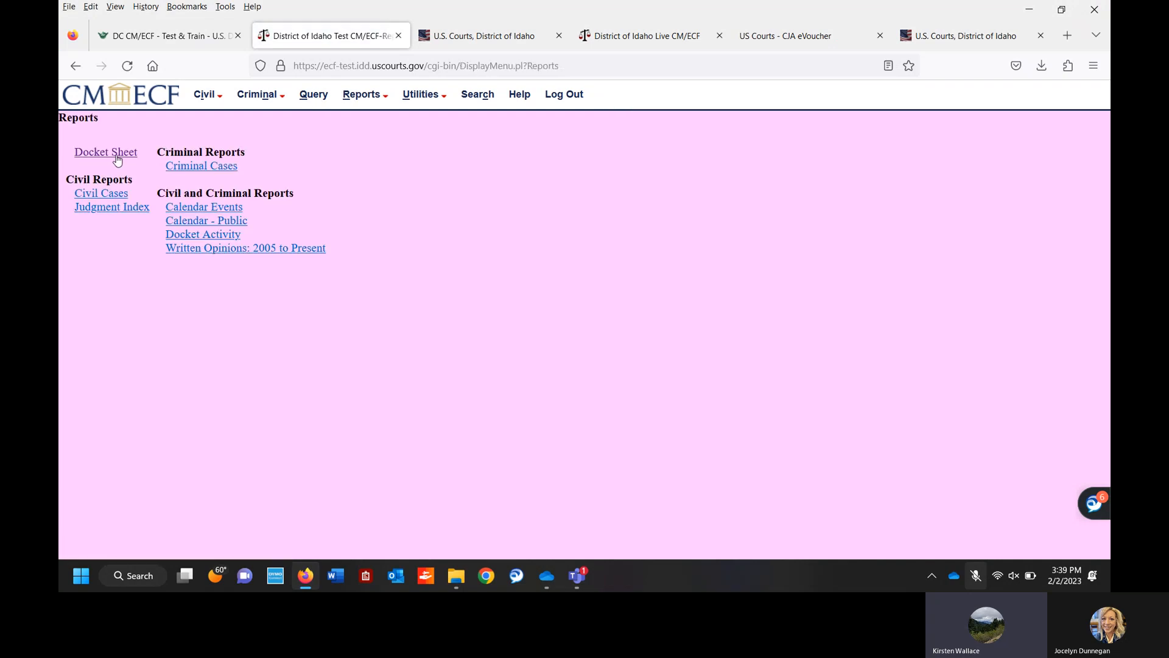
left_click(117, 157)
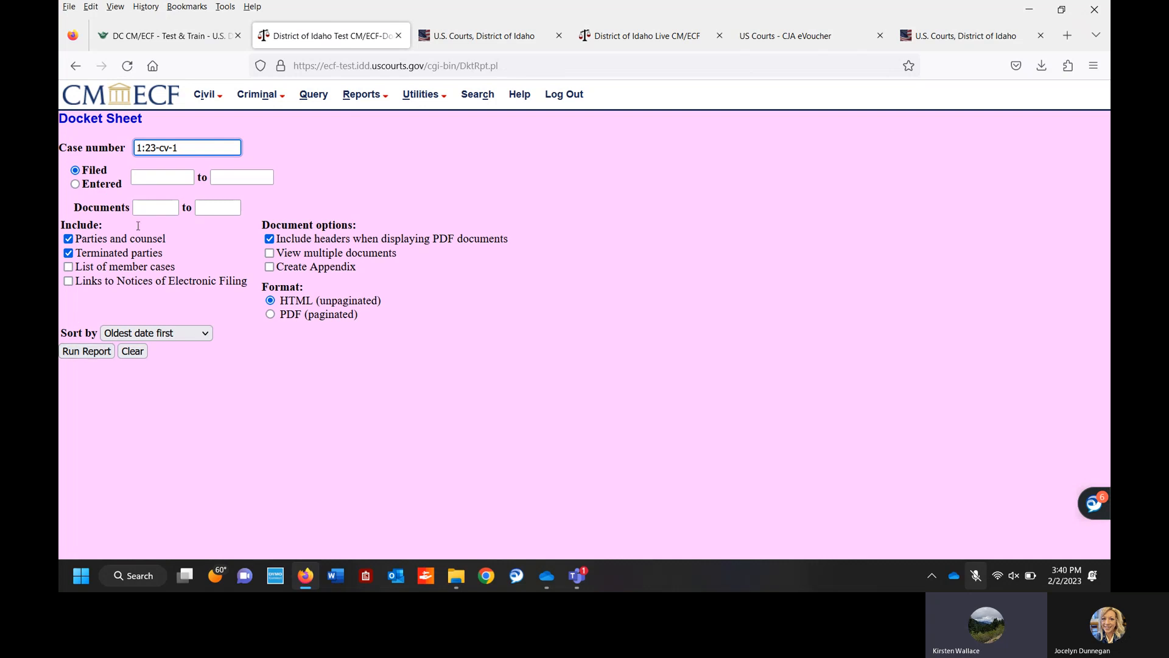
Query case 1:23-cv-1, run its docket sheet report with the preset options, and view the docket entries.
left_click(312, 97)
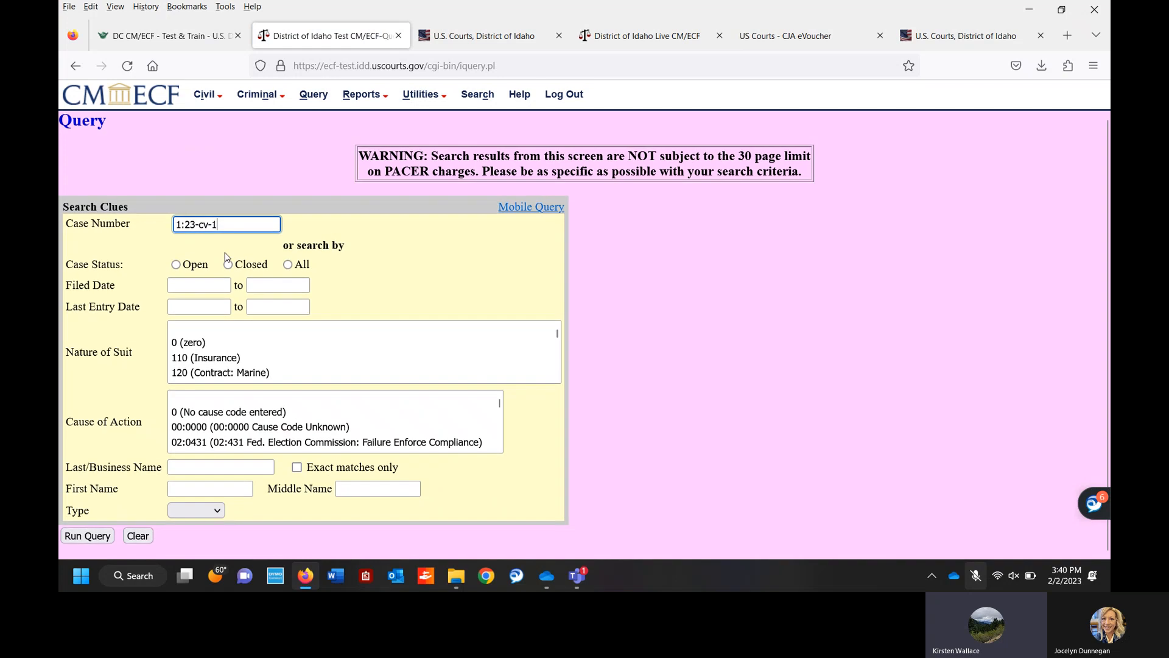
left_click(79, 538)
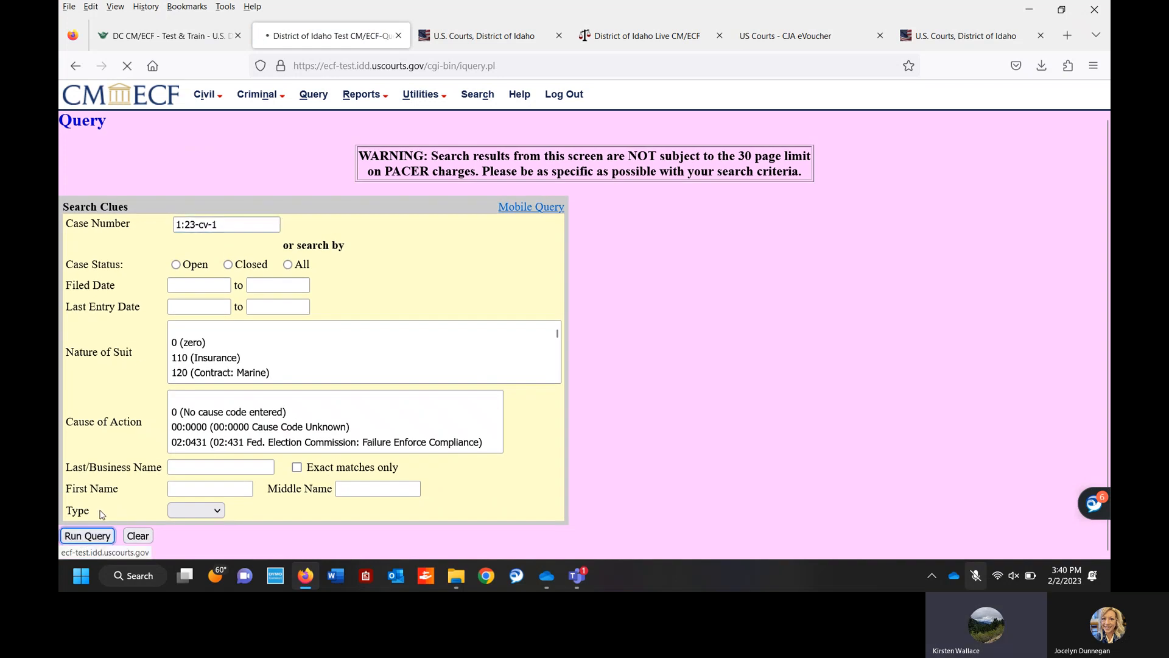
left_click(121, 327)
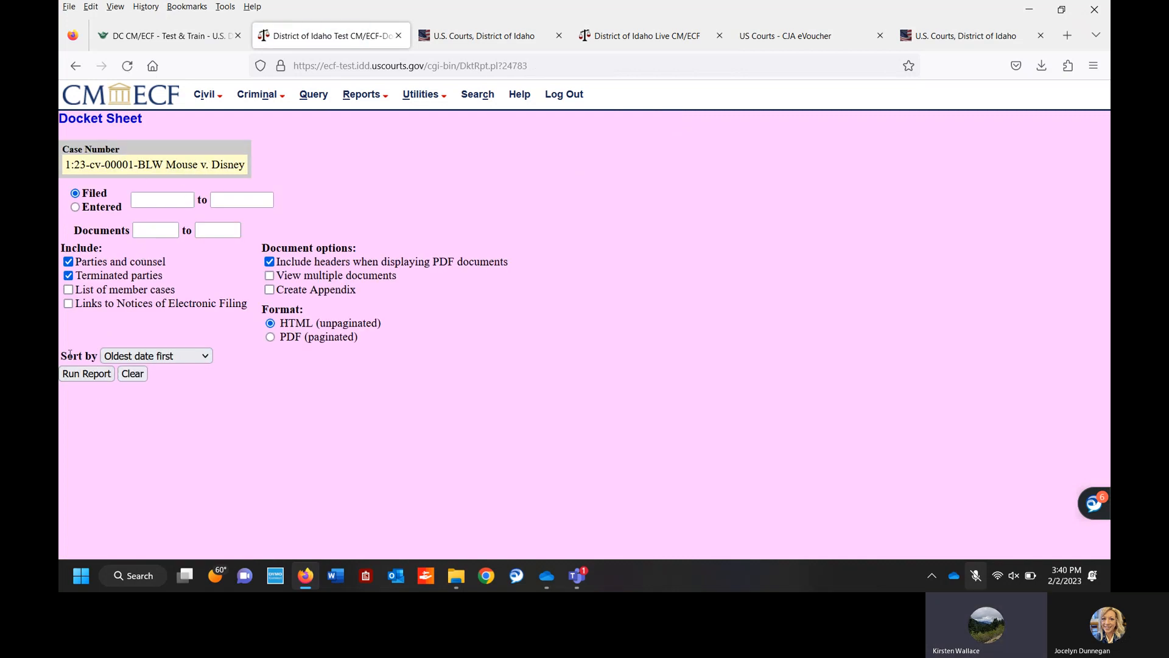
left_click(91, 373)
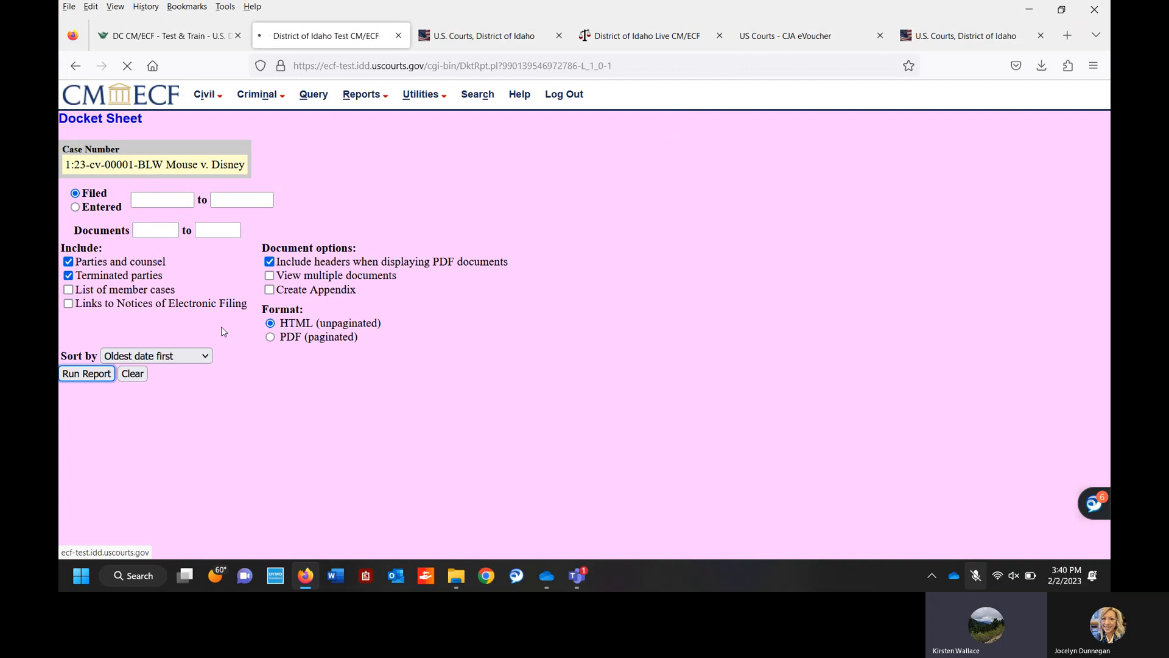
scroll(230, 327, "down", 5)
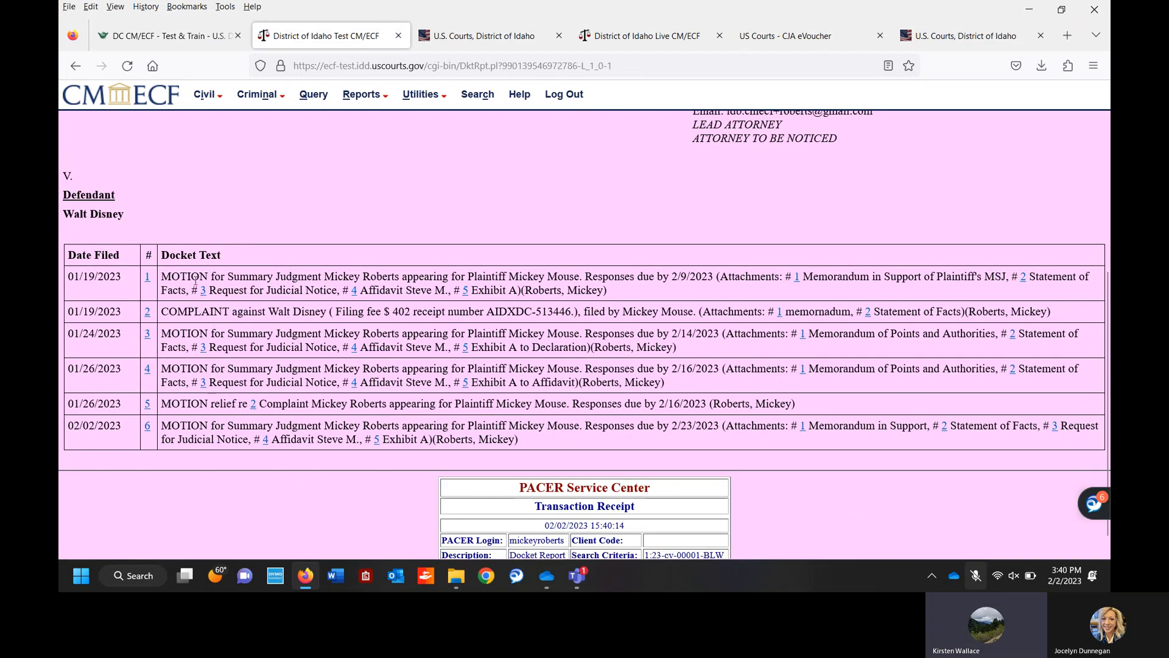
Open docket entry 6 to view its main document and attachment list, and switch to the Microsoft Teams call.
left_click(148, 427)
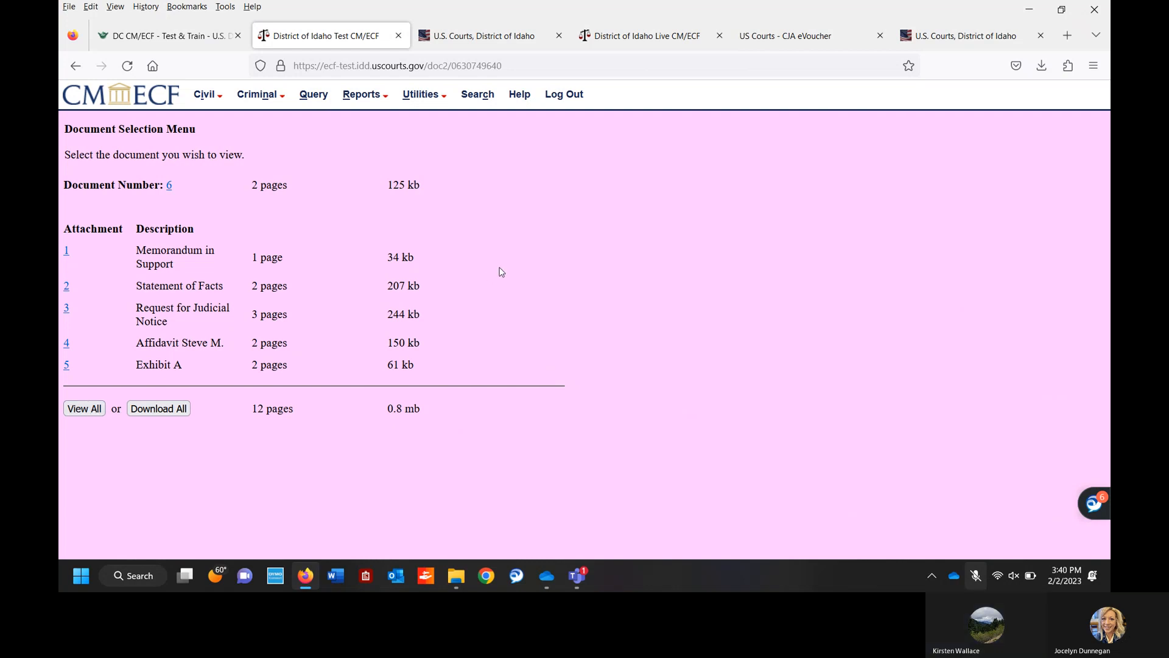
mouse_move(577, 574)
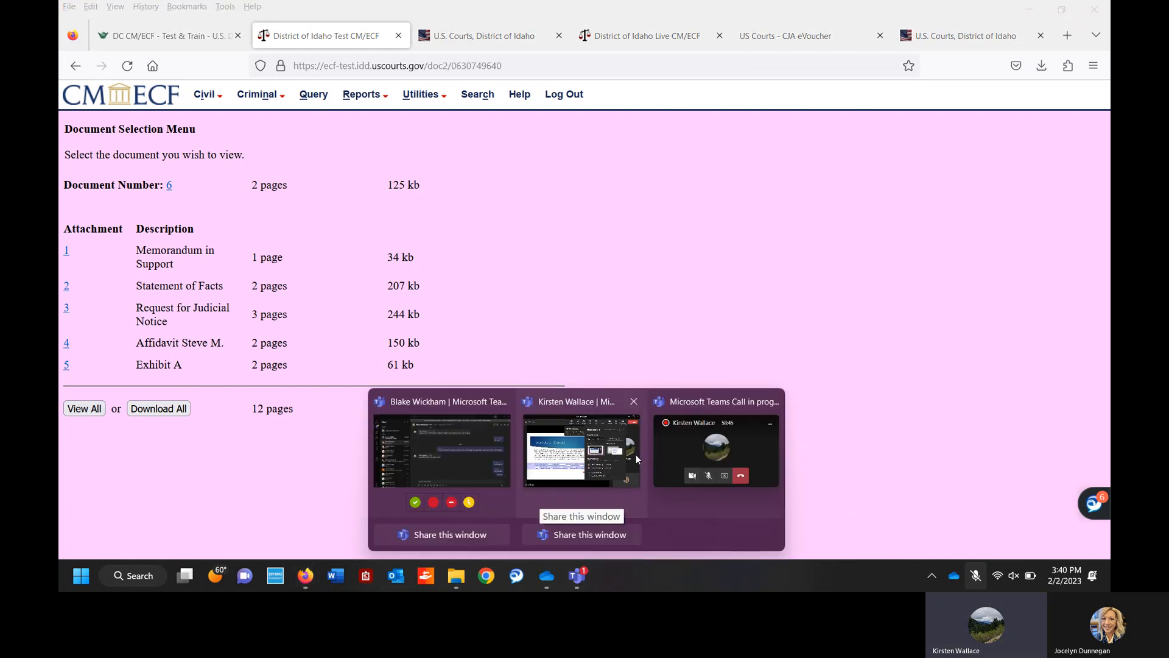
left_click(678, 441)
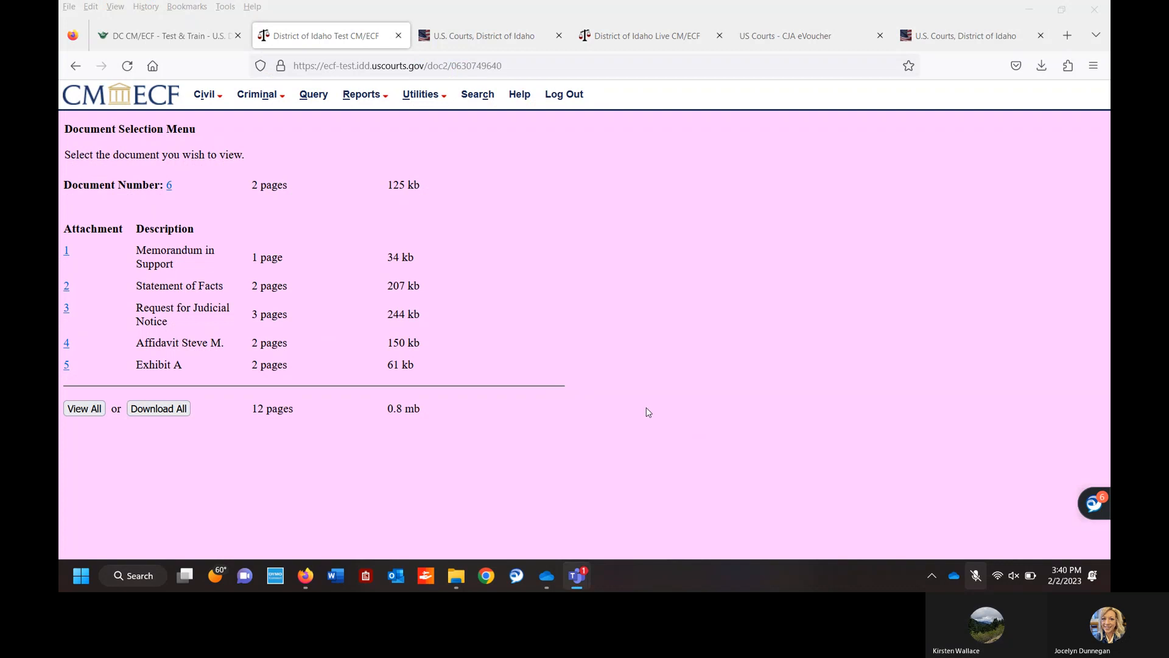
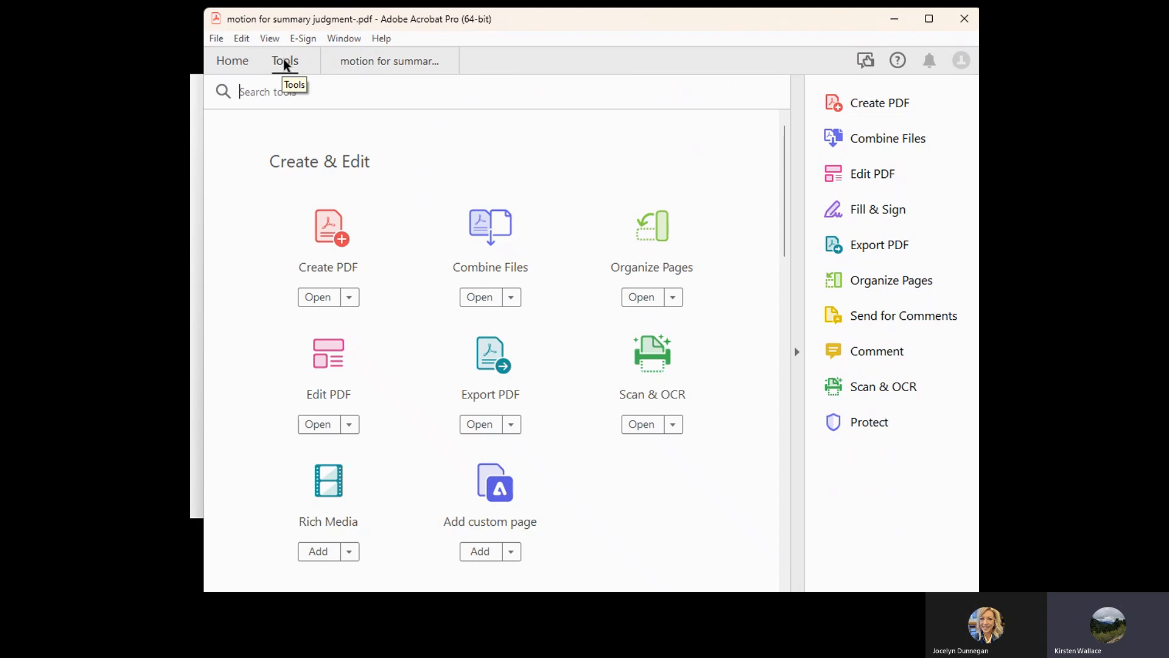
Make the motion for summary judgment PDF editable and insert "court's webpage" before the linked words under Subtopic.
left_click(883, 175)
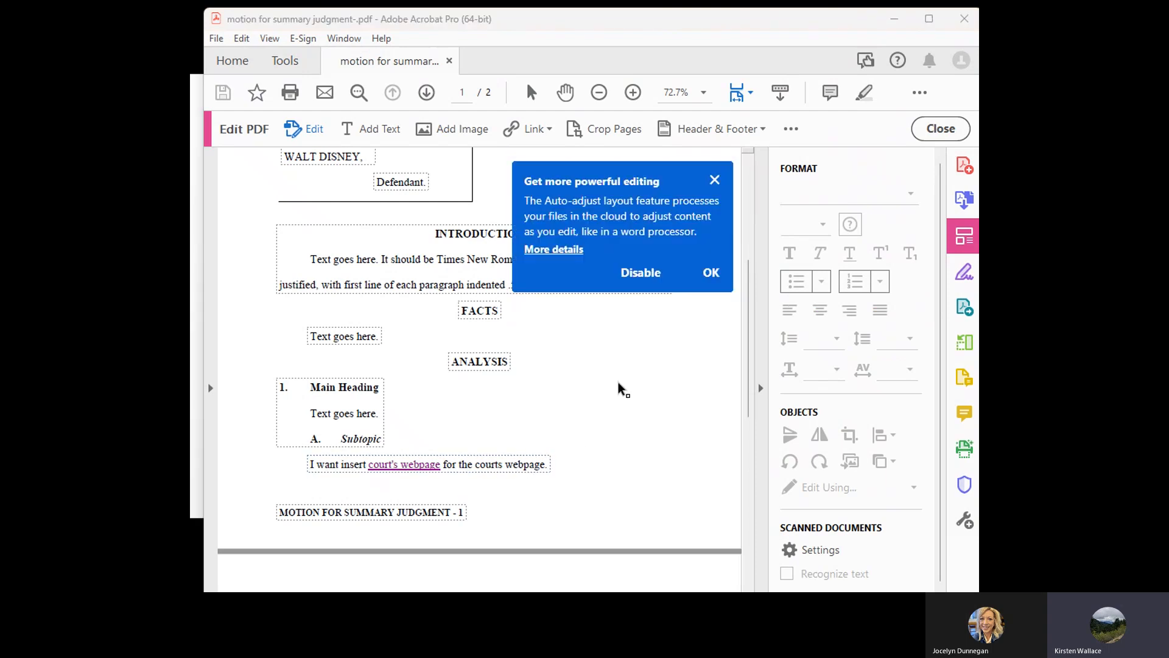
left_click(710, 275)
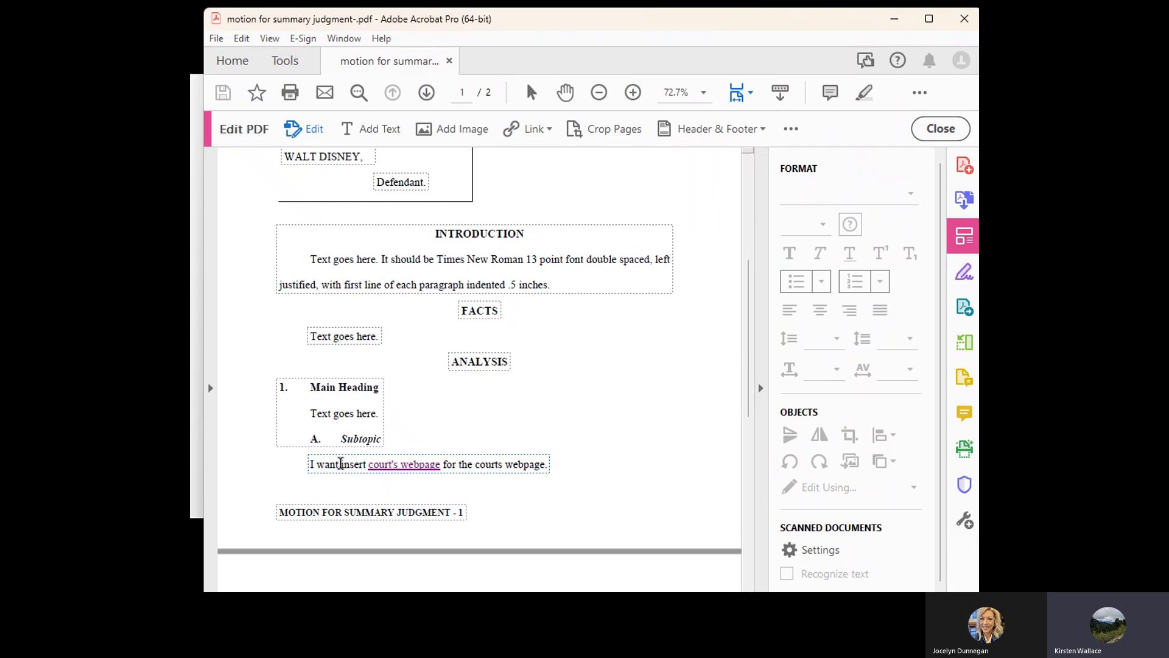
left_click(367, 464)
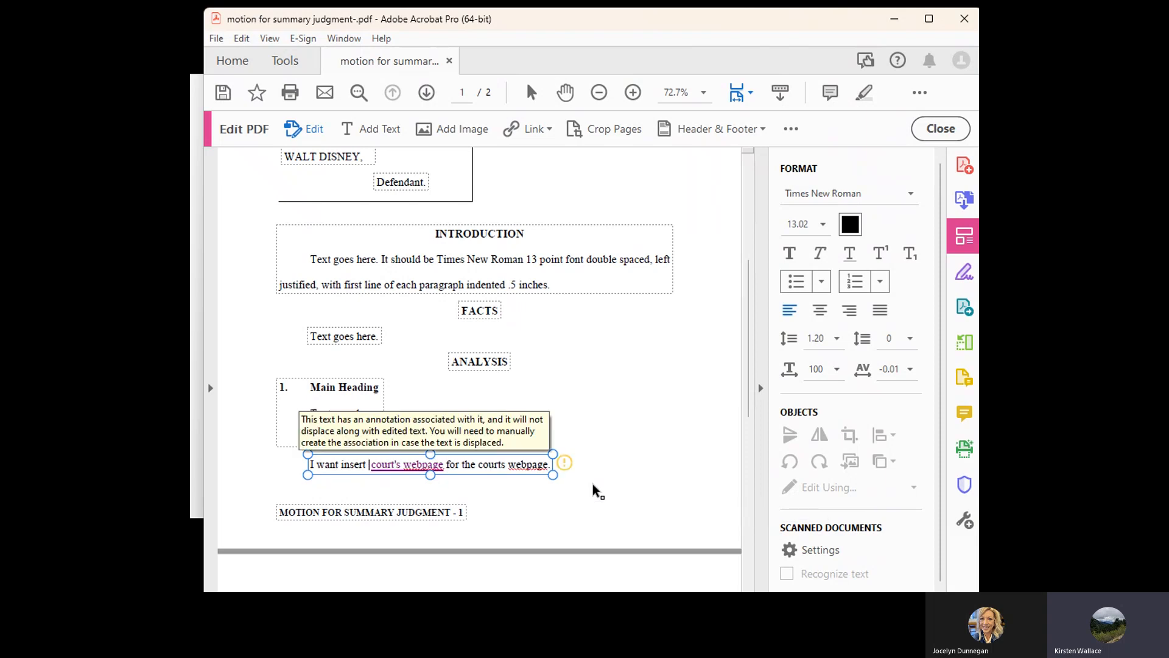
type("court's w")
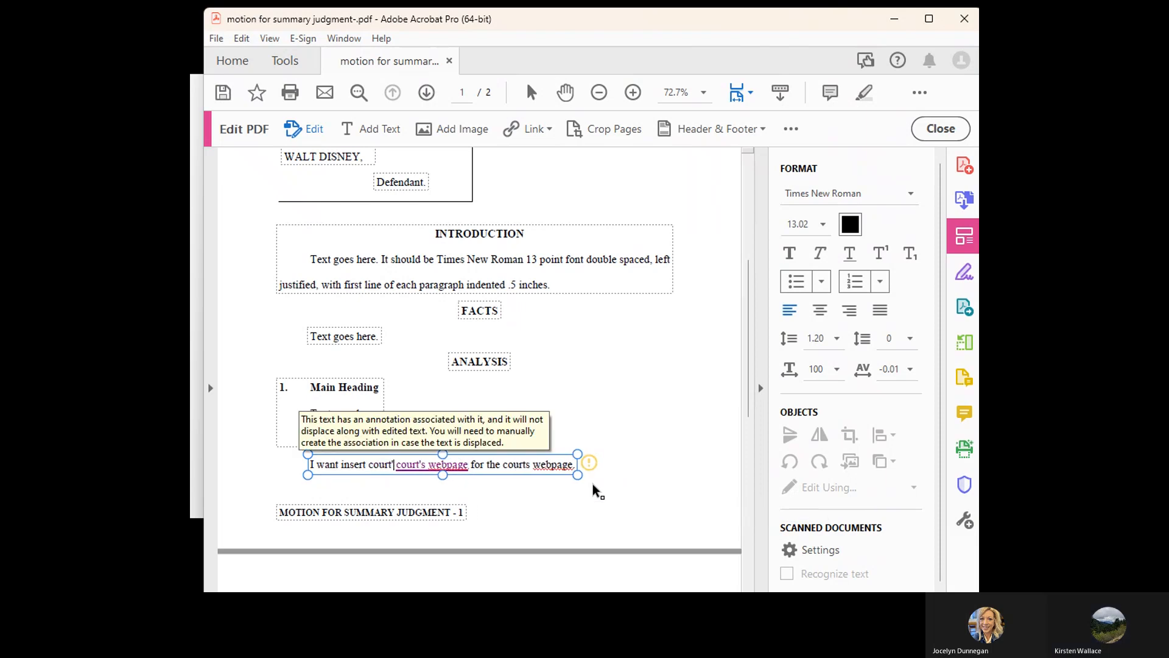
type("ebpage")
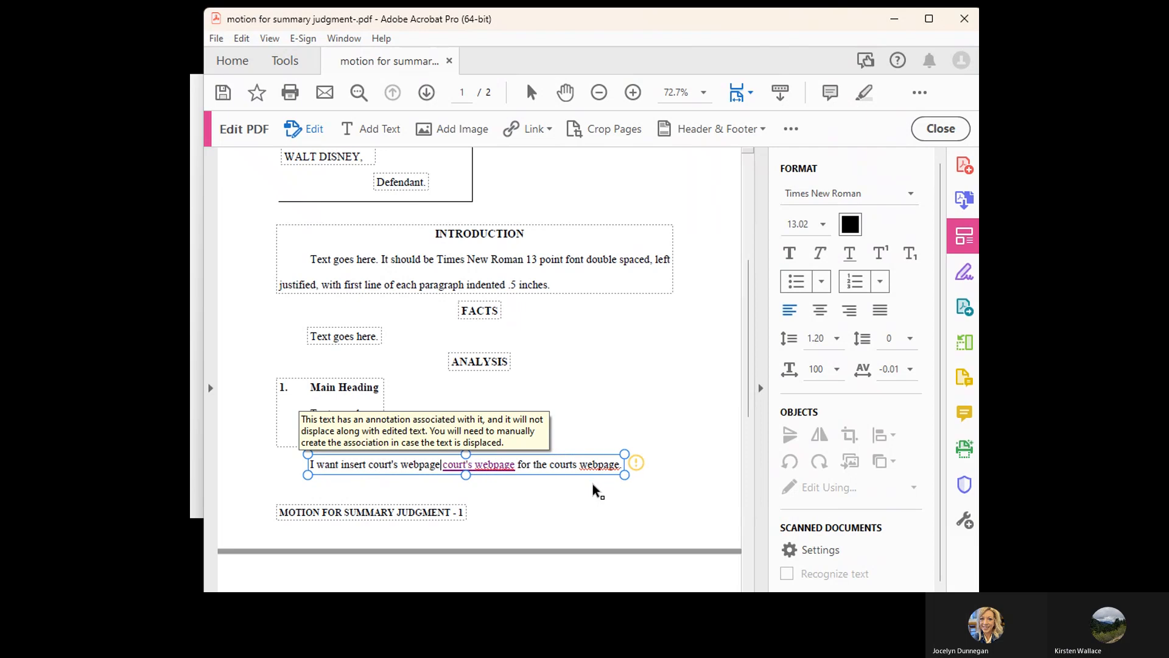
Delete the underlined "court's webpage" wording after the new text, save the PDF and leave editing mode.
key("Delete")
key("Delete")
key("Delete")
key("Delete")
key("Delete")
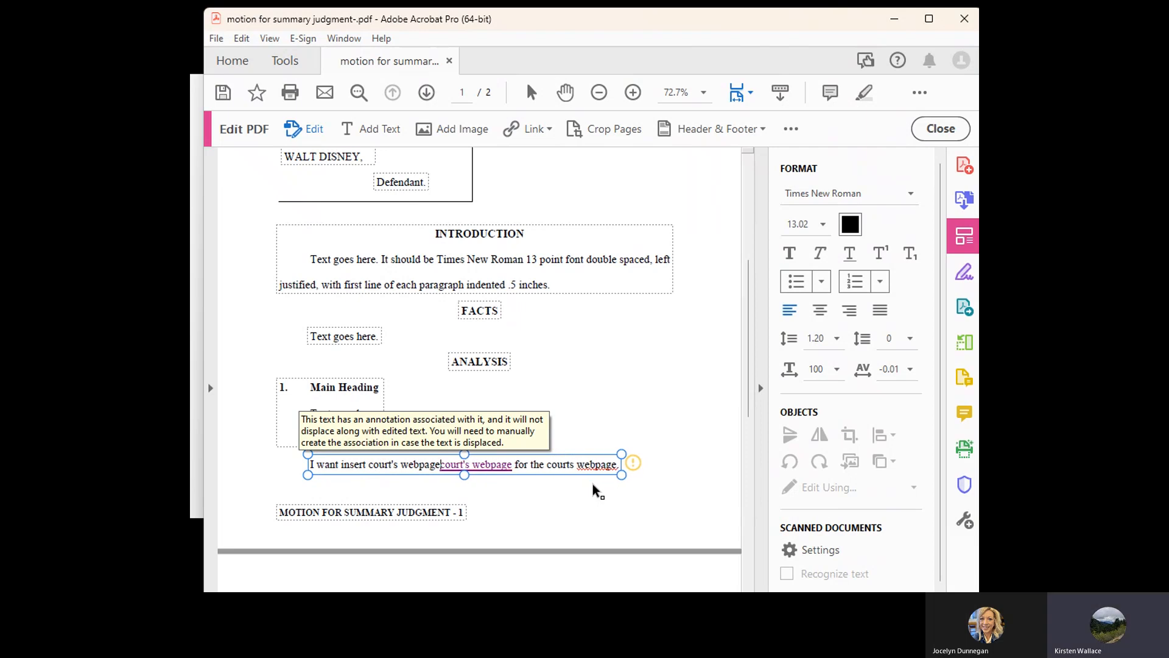
key("Delete")
key("Delete")
key("Delete")
key("Delete")
key("Delete")
key("Delete")
key("Delete")
key("Delete")
key("Delete")
key("Delete")
key("Delete")
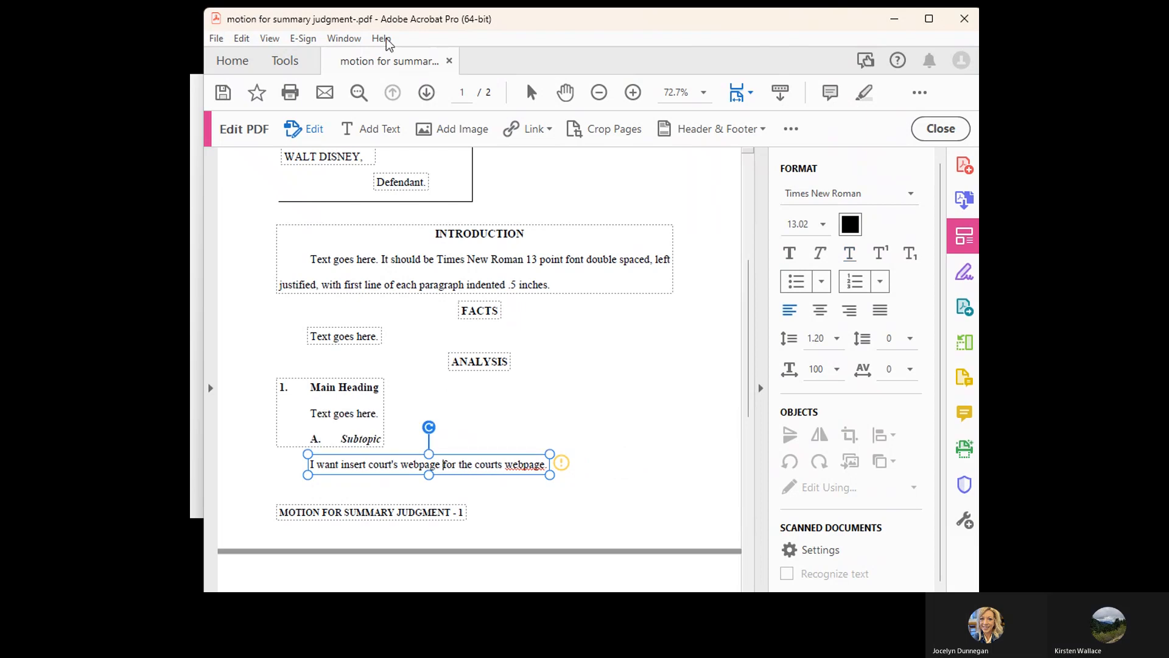
left_click(226, 94)
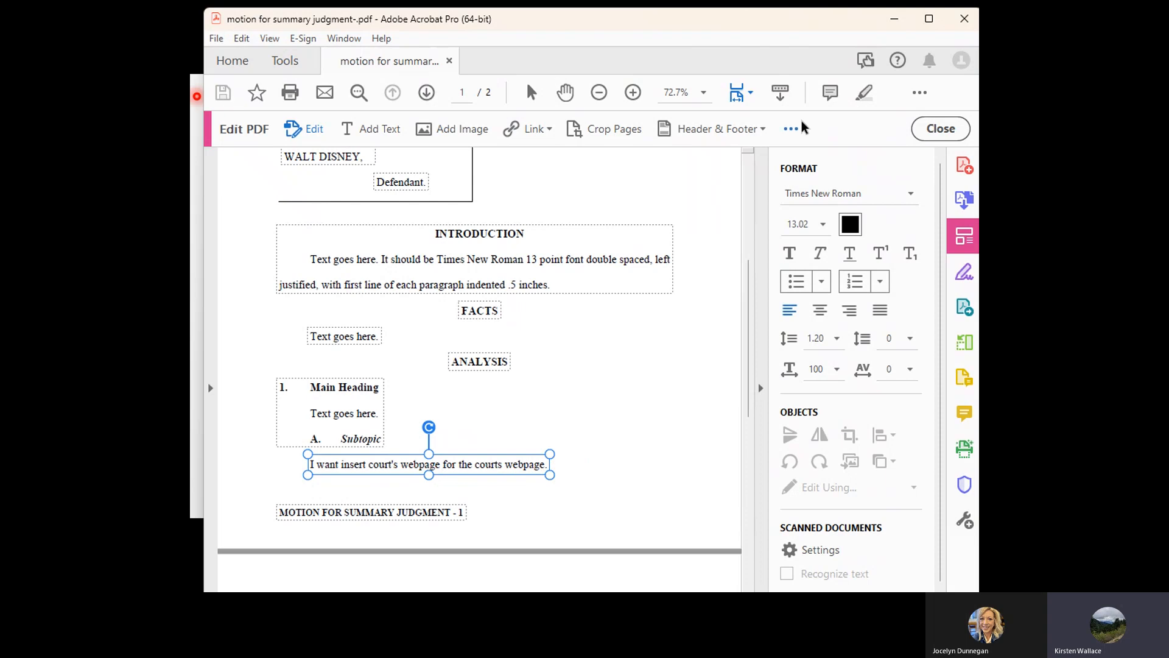
left_click(946, 131)
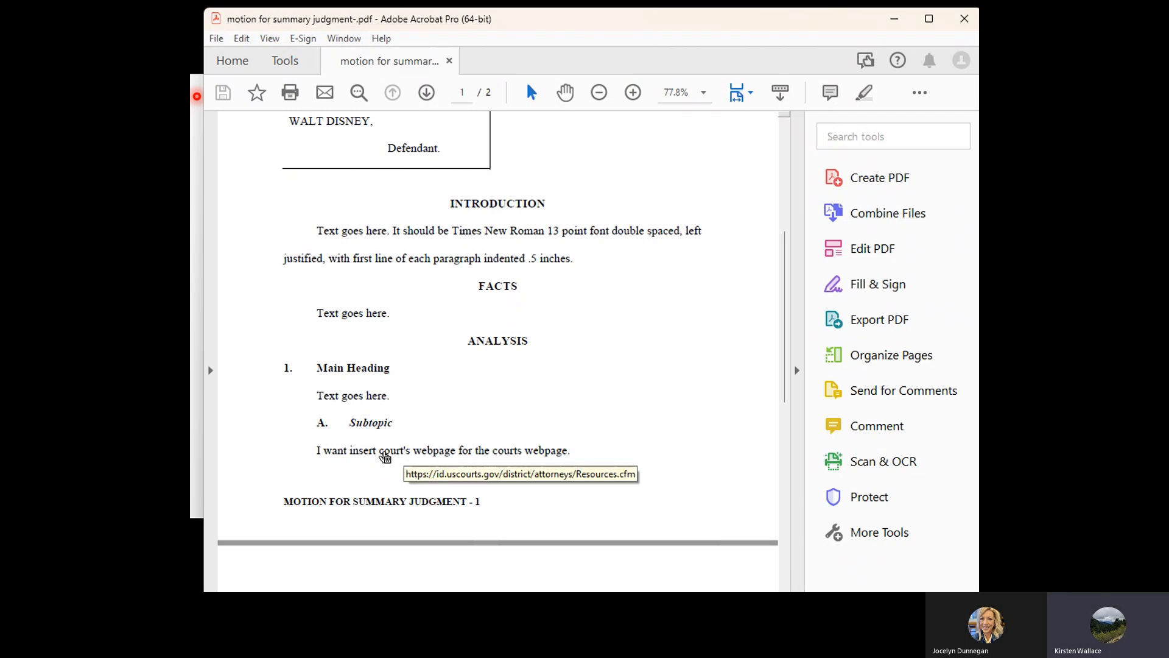
Remove the web links from all pages of the motion PDF, save it and leave editing mode.
left_click(295, 65)
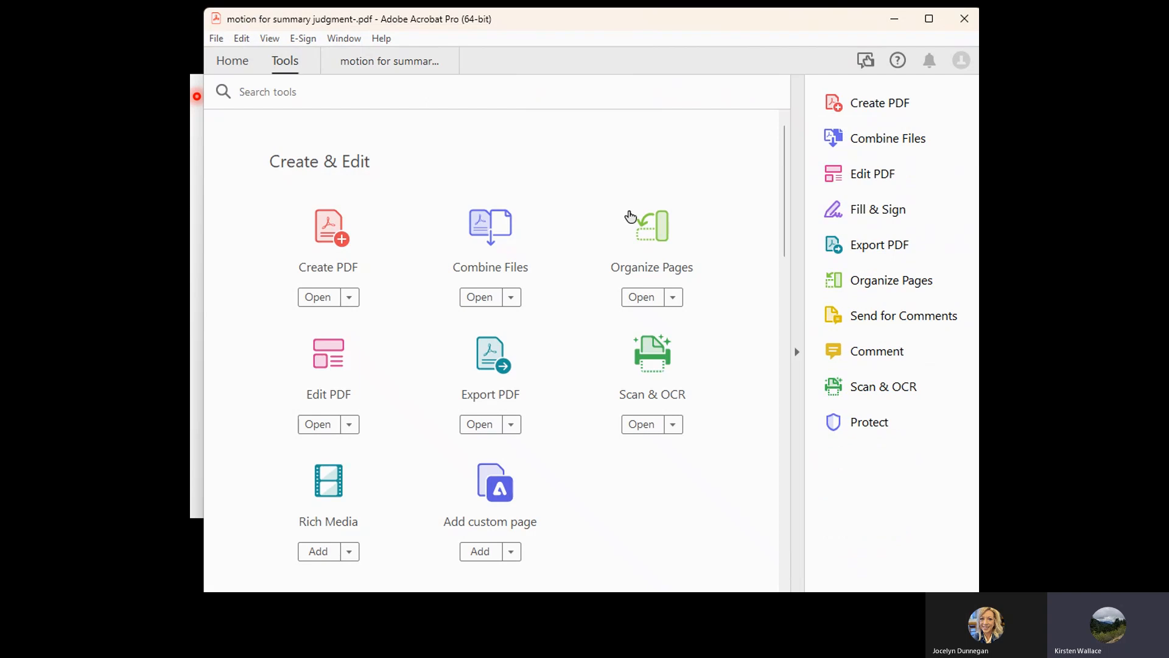
left_click(870, 176)
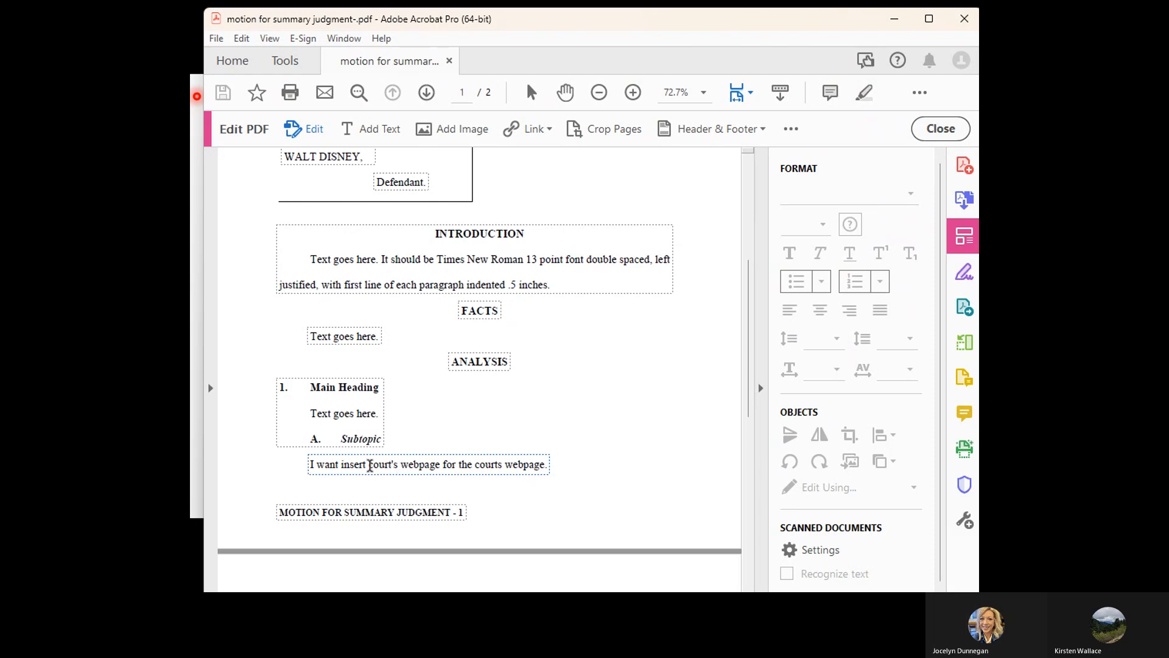
left_click_drag(369, 465, 440, 466)
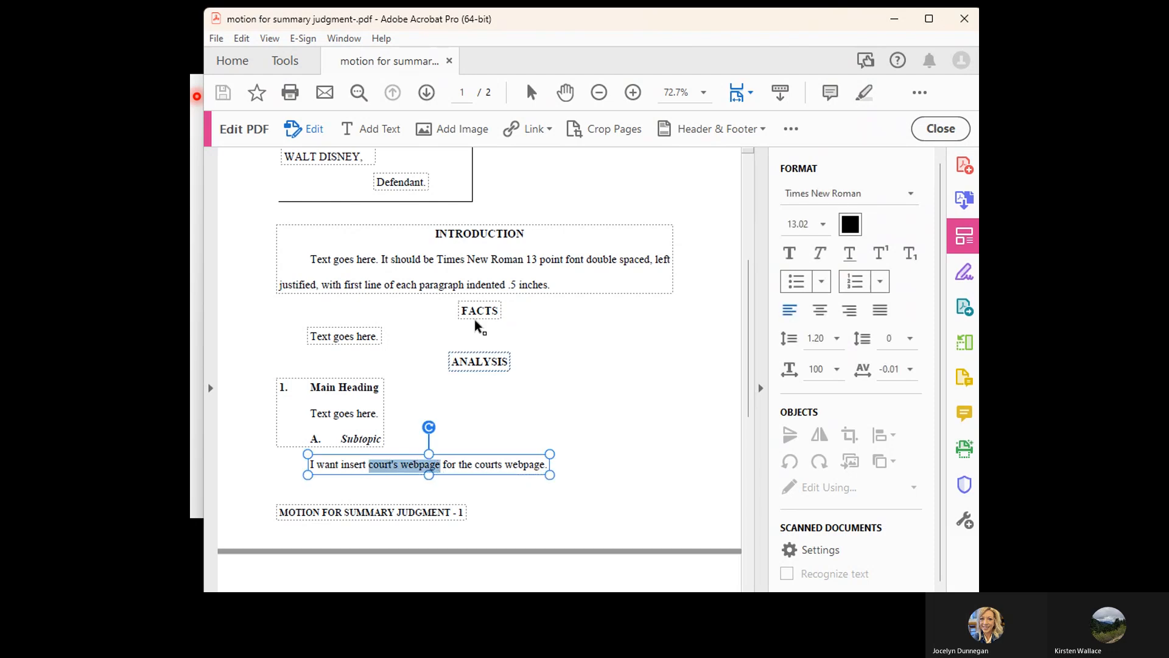
left_click(552, 130)
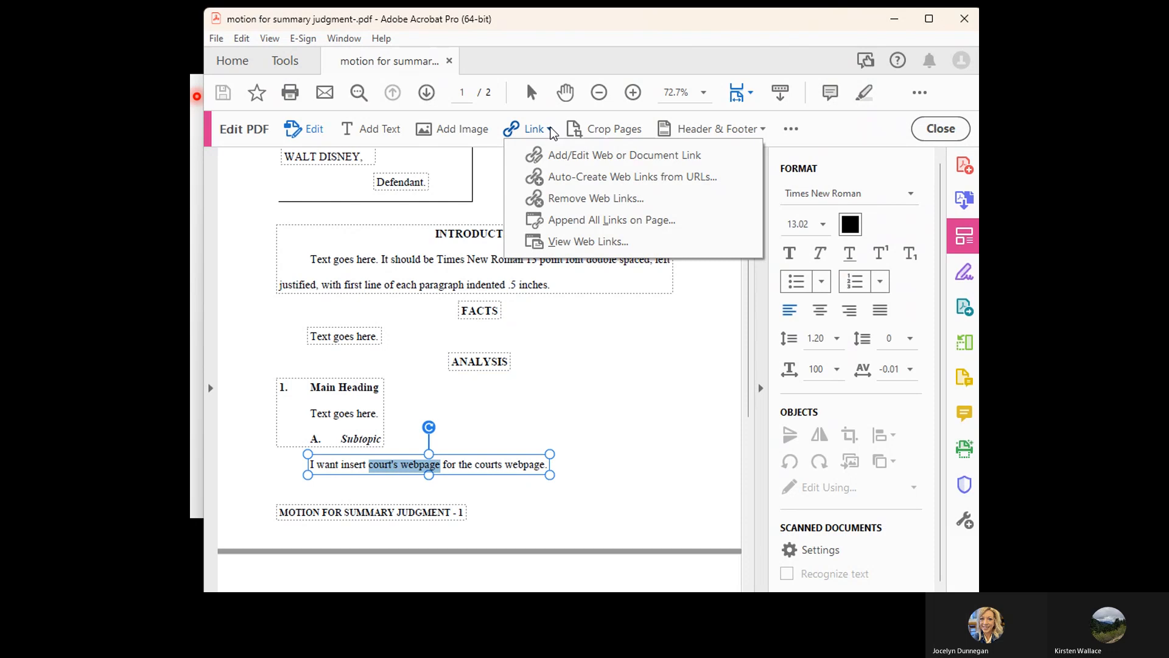
left_click(575, 199)
left_click(671, 364)
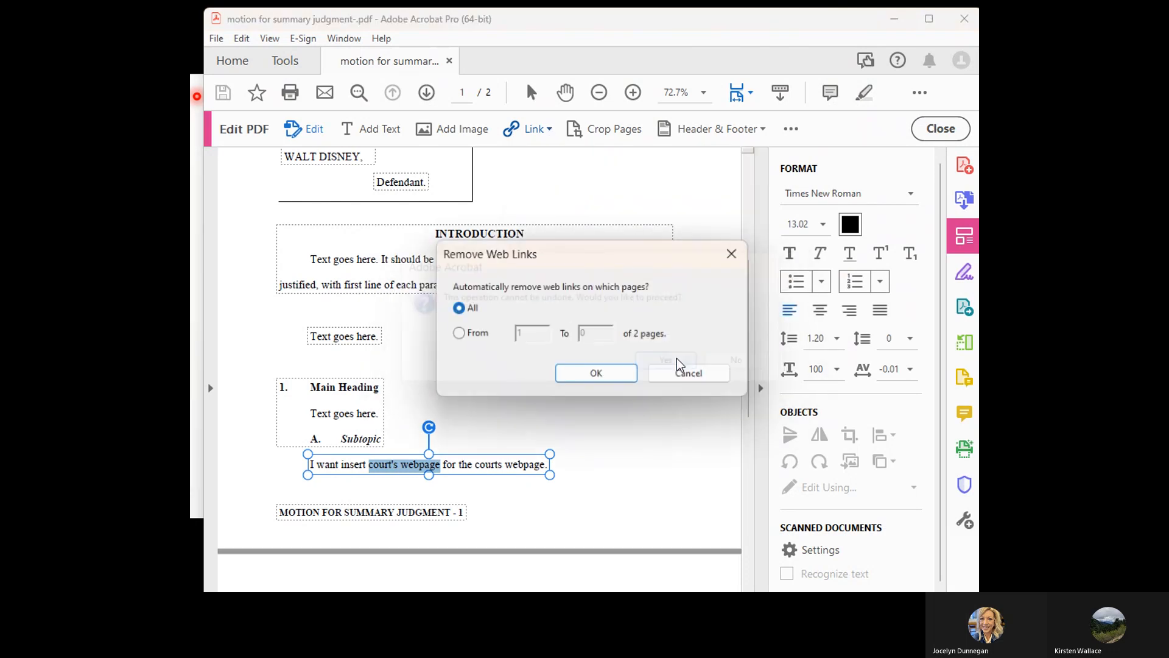
left_click(599, 379)
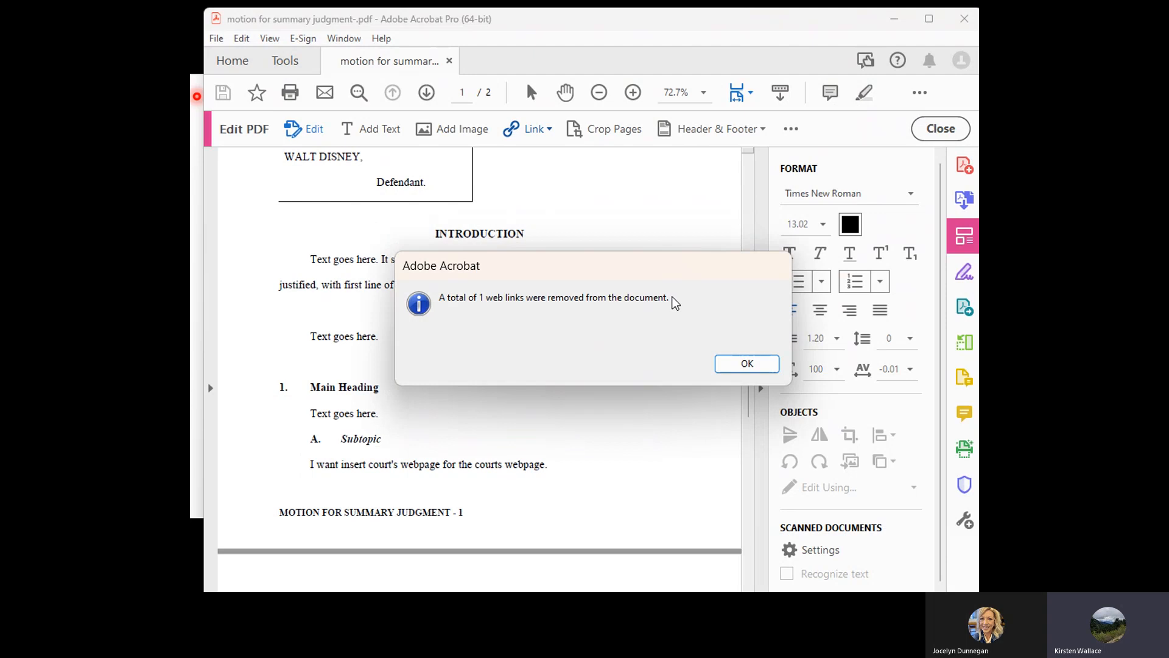
left_click(748, 364)
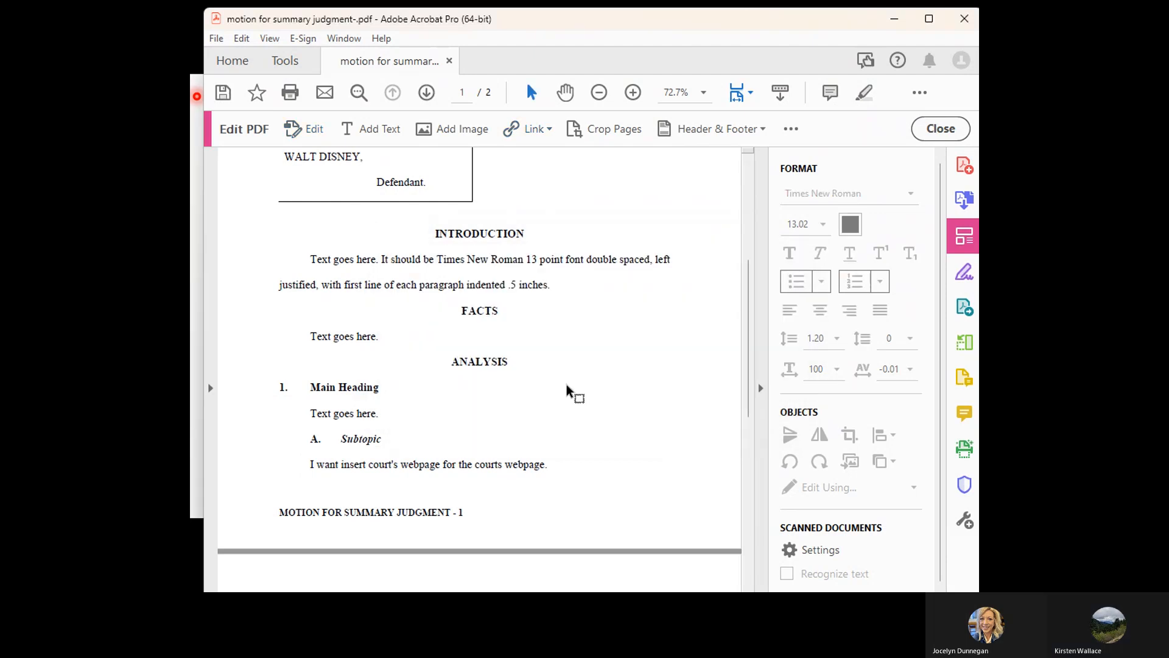
left_click(223, 92)
left_click(941, 129)
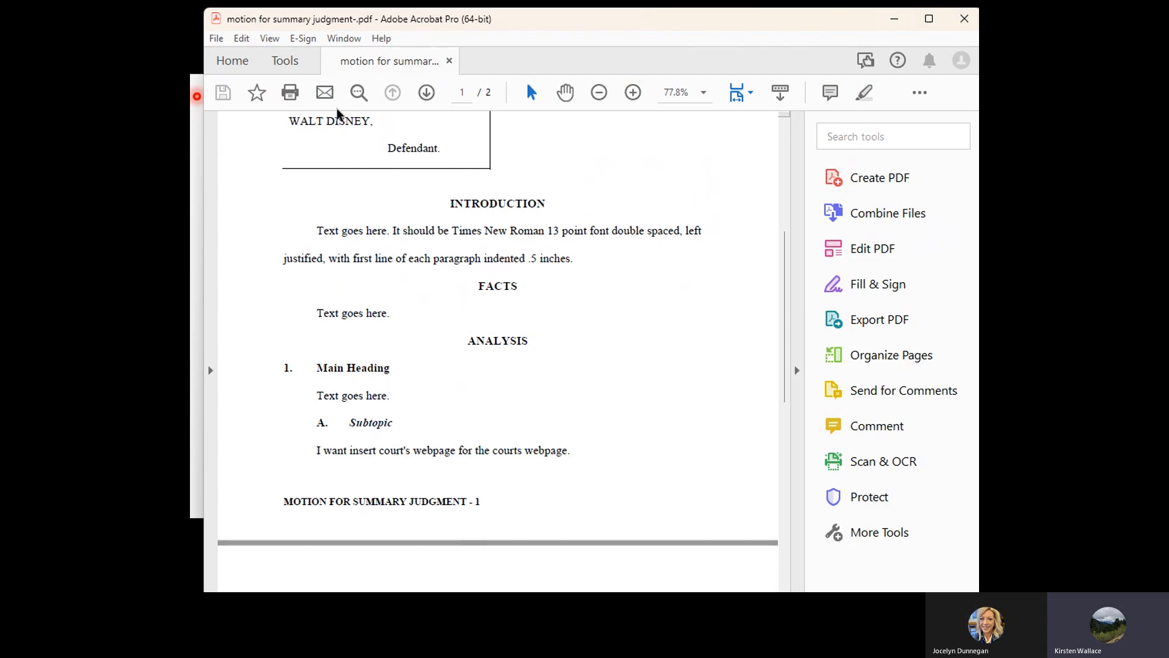
Look over both pages of the motion, search the tools for "stam" and open the Stamp tool.
scroll(601, 257, "down", 1)
scroll(620, 299, "down", 4)
scroll(619, 299, "down", 1)
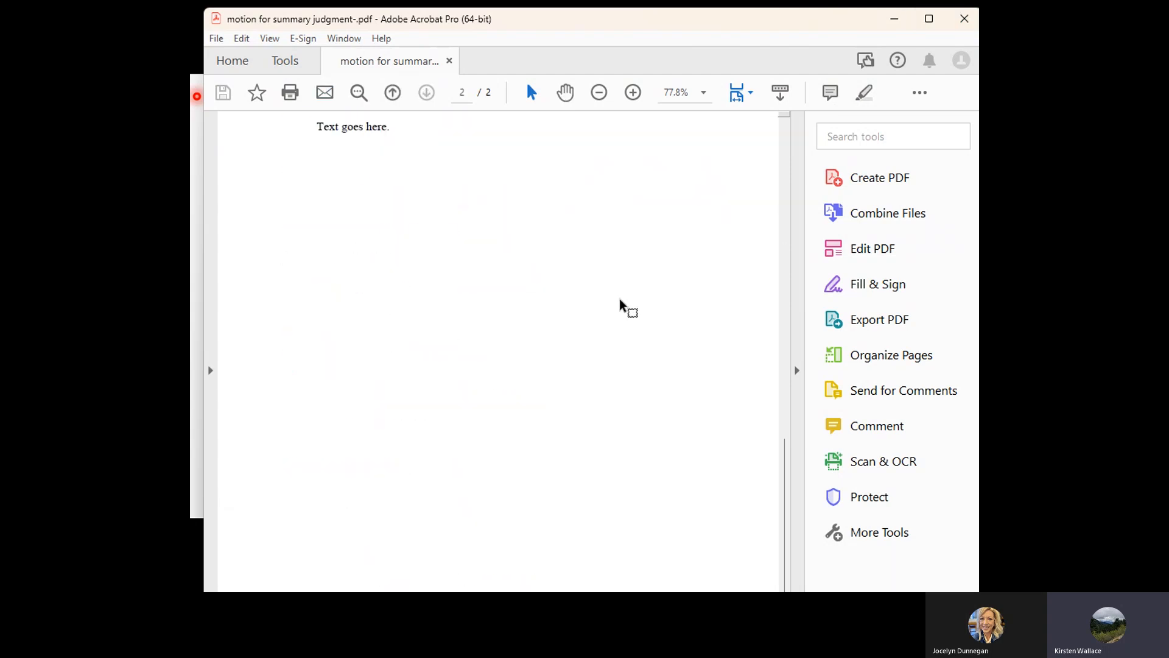
scroll(619, 298, "up", 10)
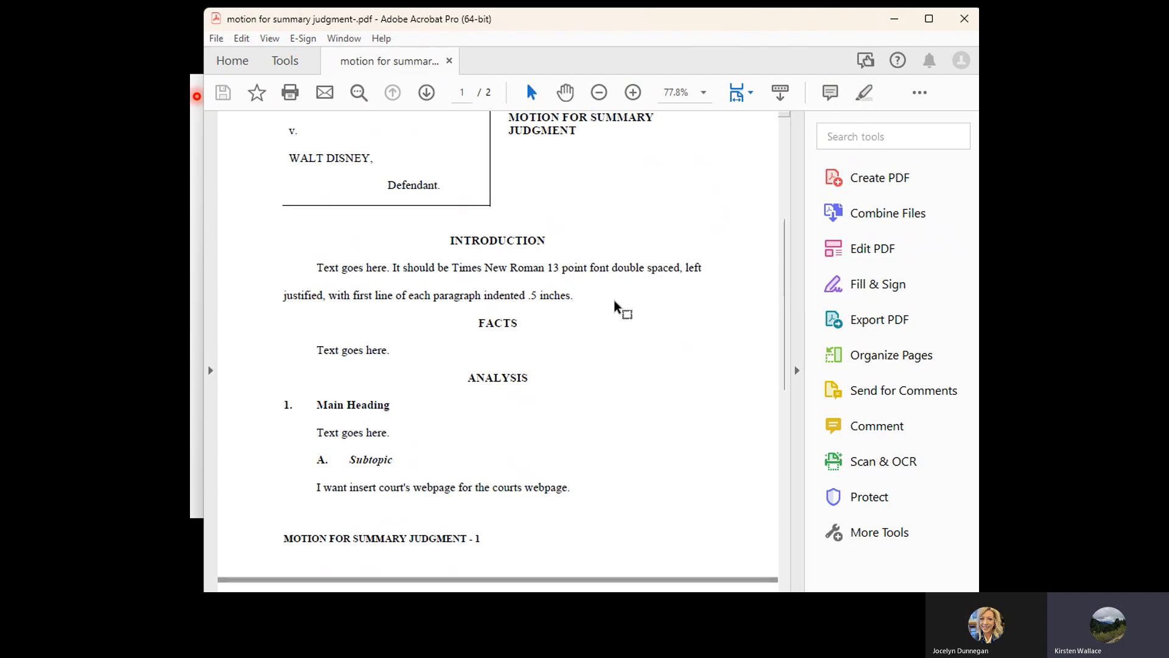
scroll(636, 314, "up", 4)
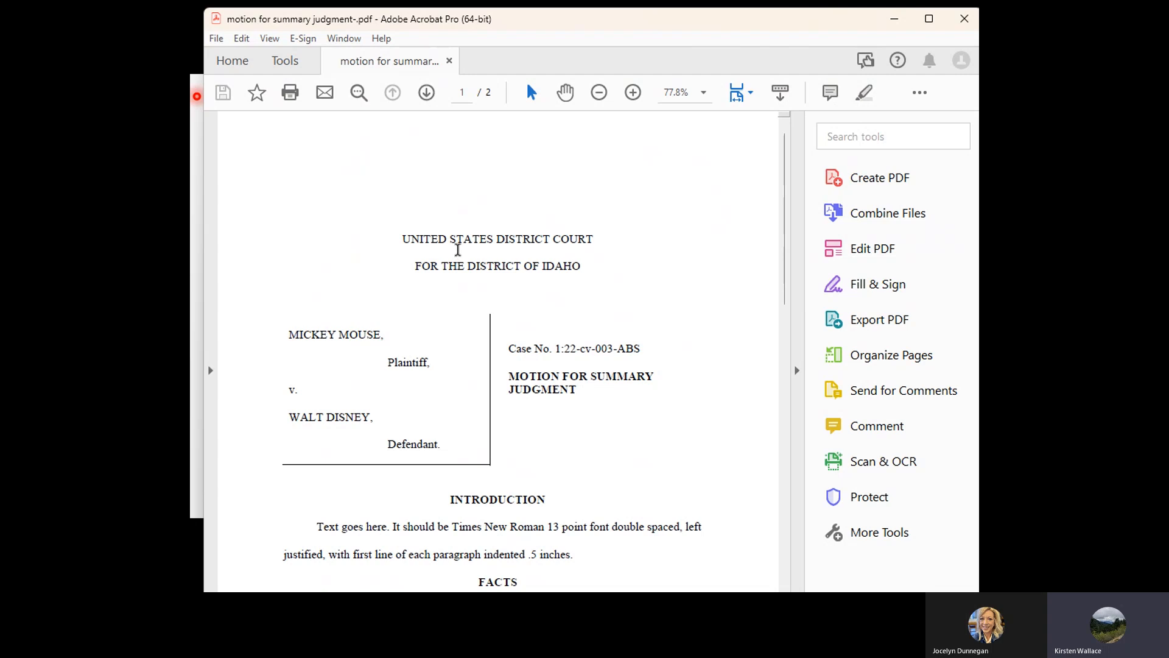
left_click(283, 61)
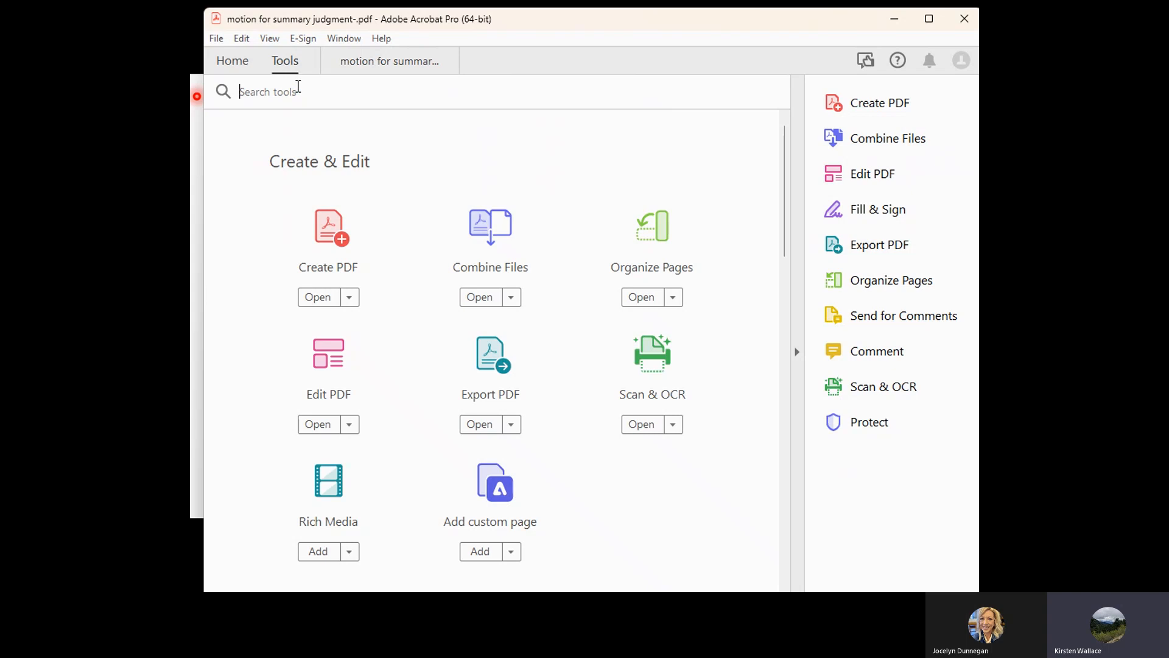
type("stap")
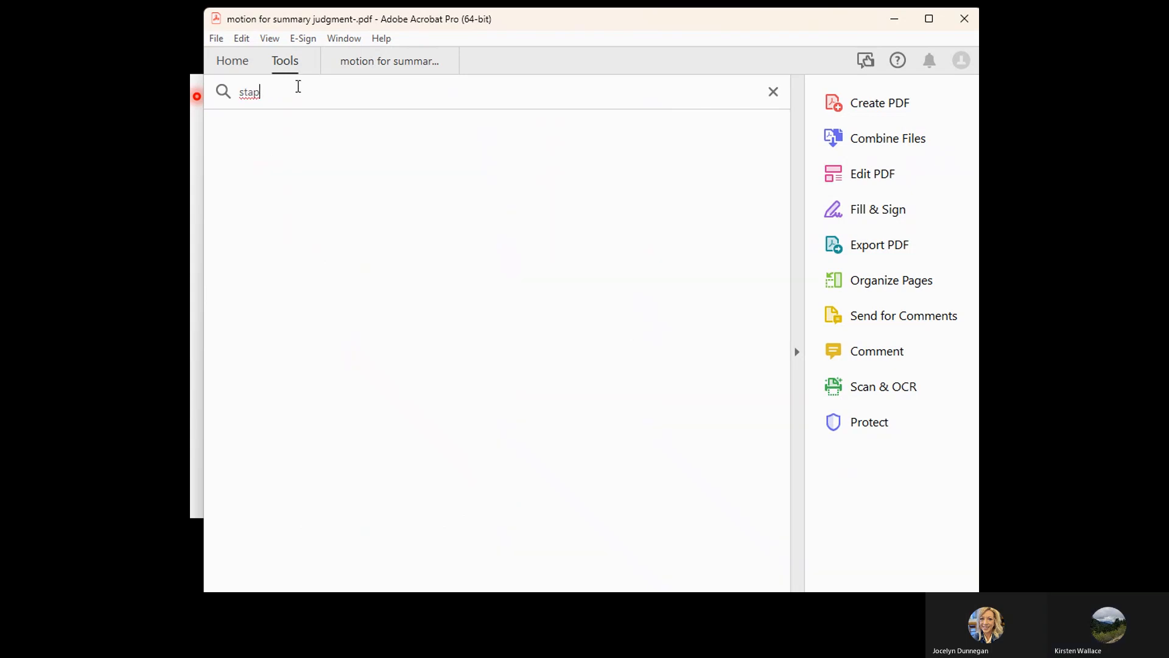
key("BackSpace")
type("m")
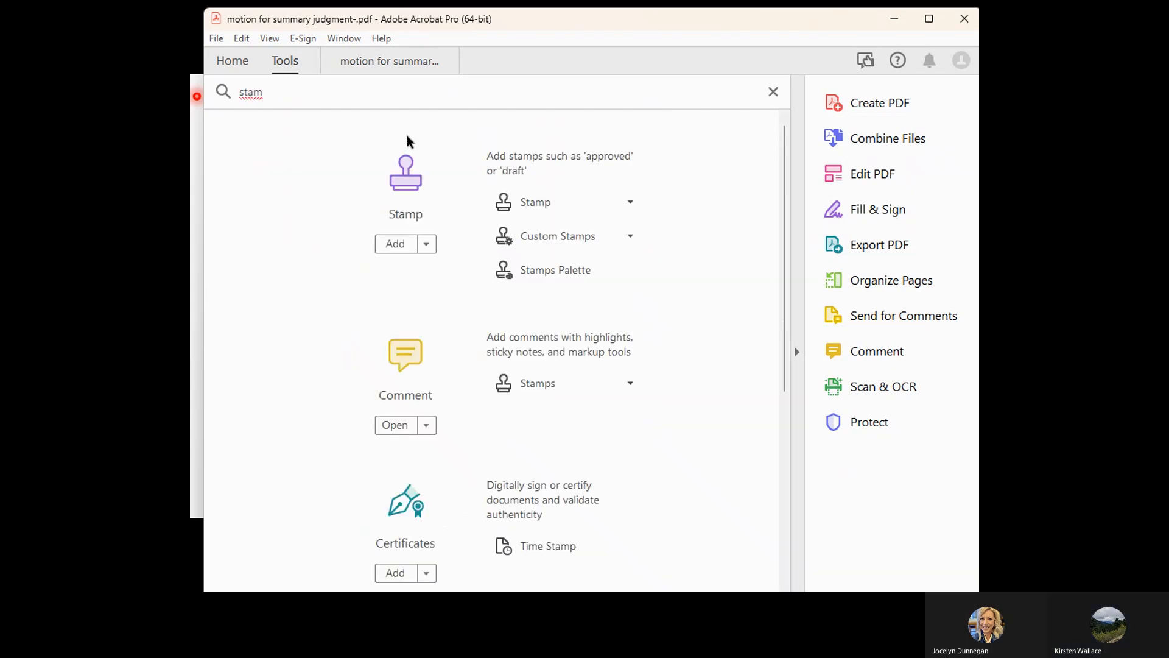
left_click(405, 178)
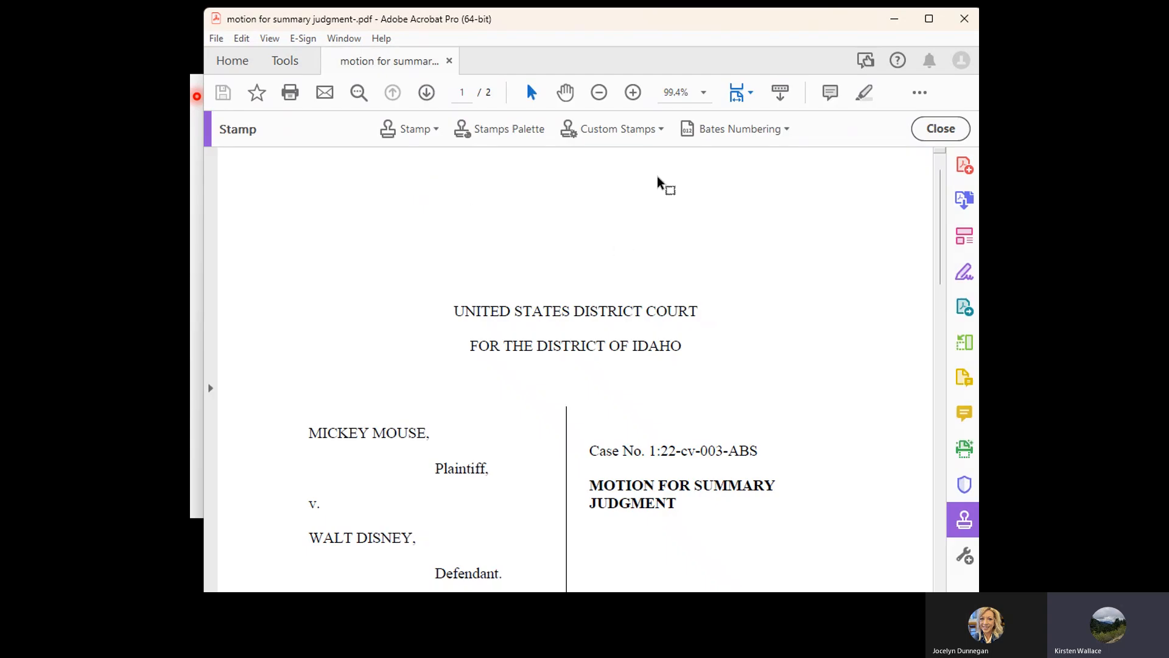
Place the rounded black-and-white Exhibit stamp in the lower right corner of the motion's first page, with exhibit number 1.
left_click(424, 133)
mouse_move(441, 233)
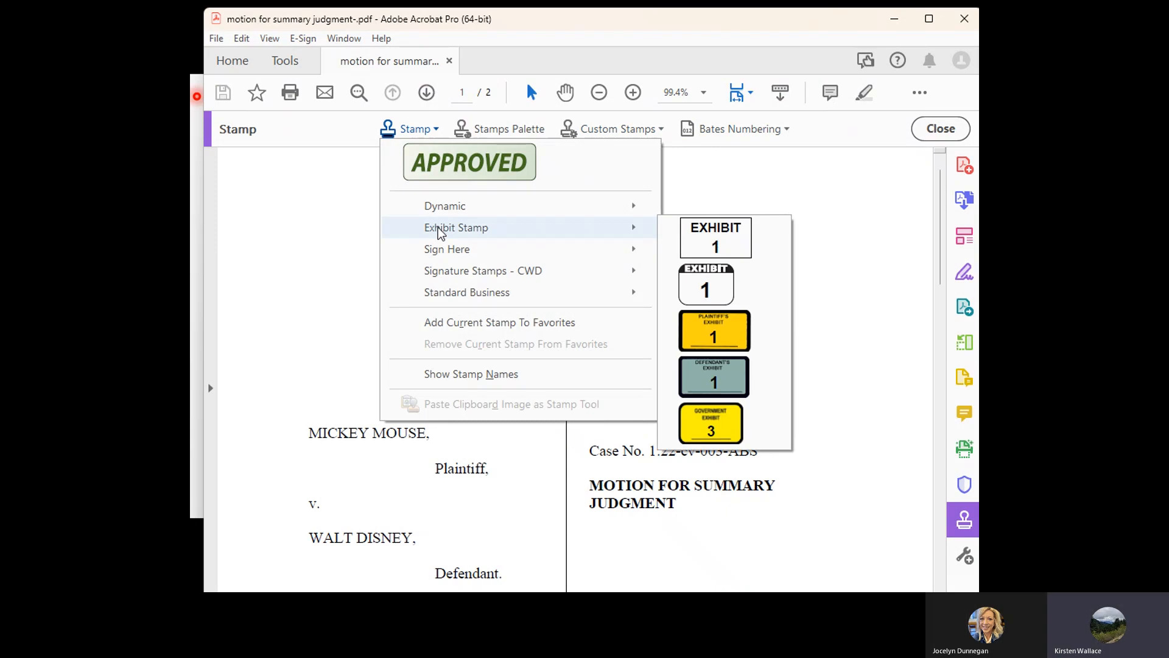
left_click(710, 285)
scroll(823, 414, "down", 6)
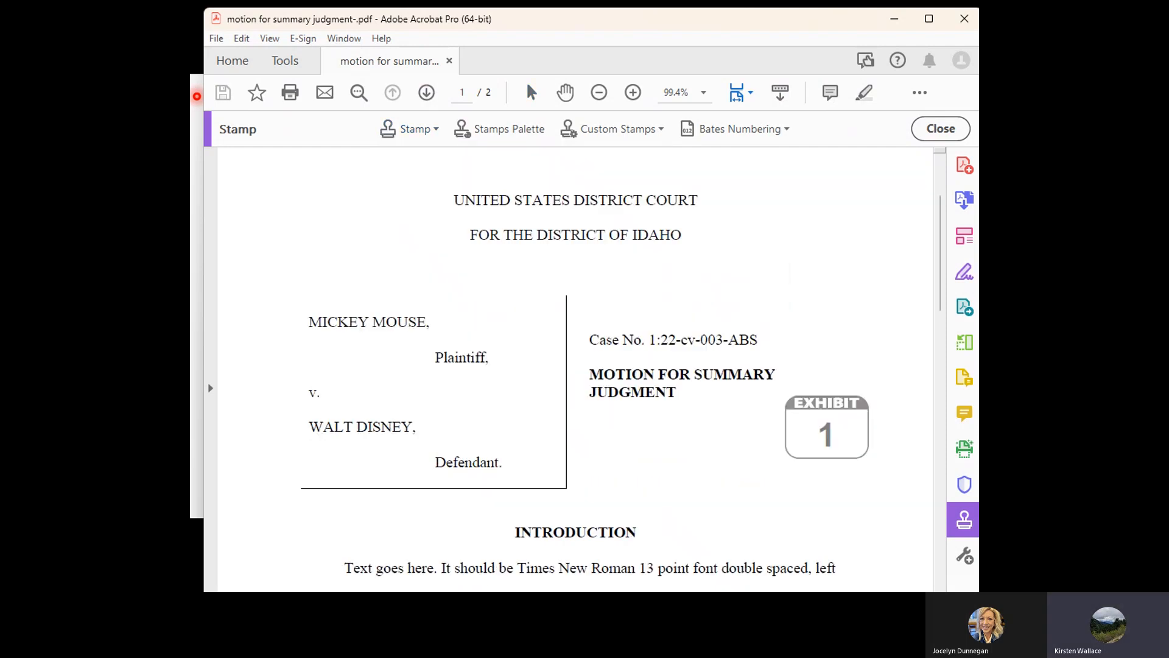
scroll(818, 412, "down", 4)
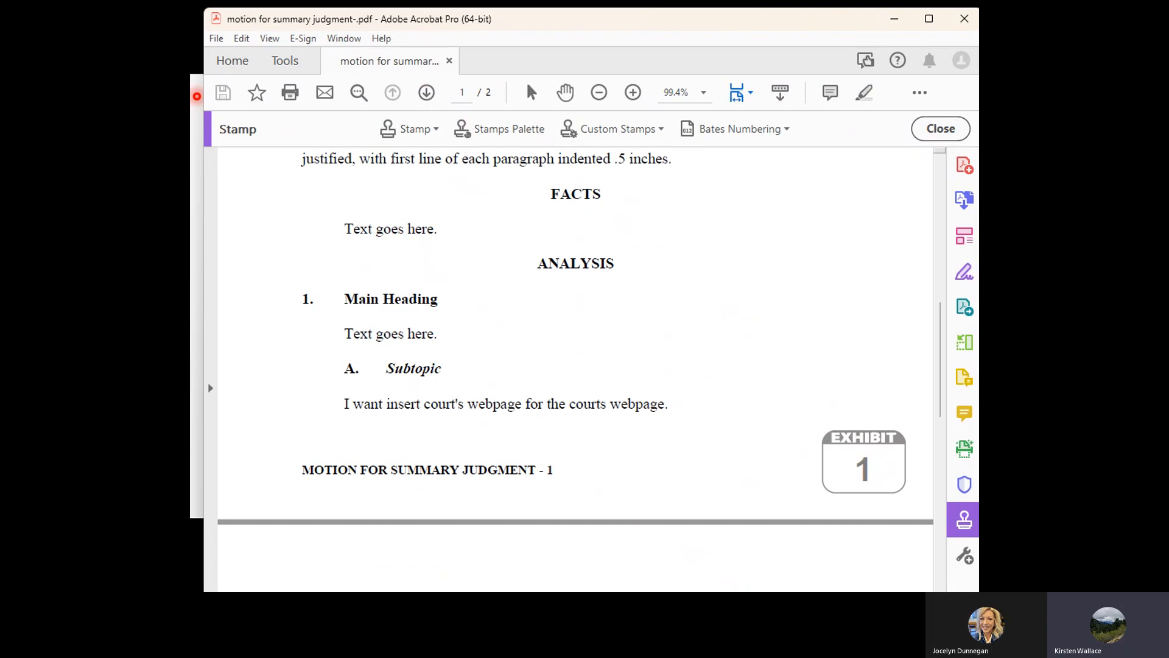
left_click(869, 464)
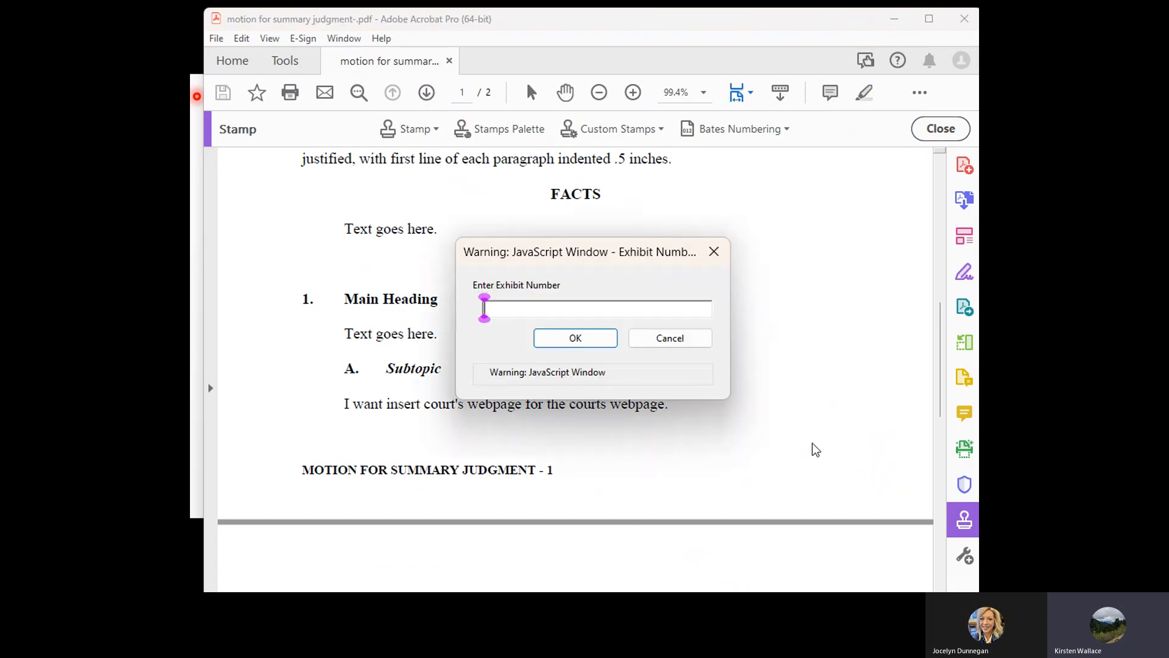
type("1")
left_click(575, 339)
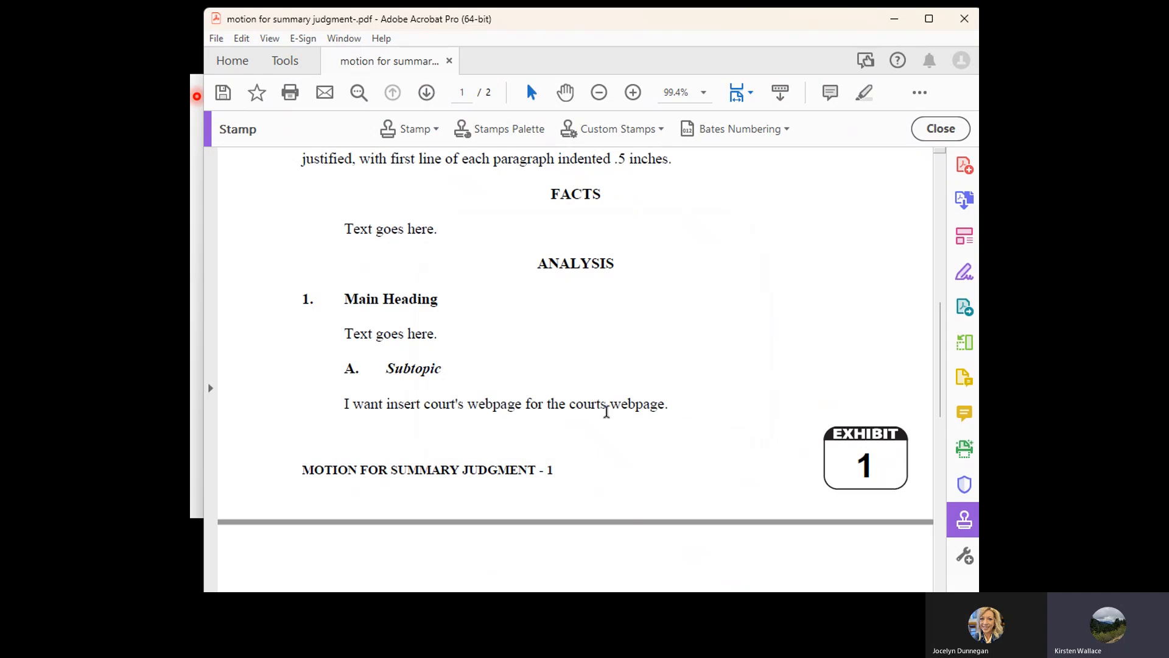
Exit the Stamp tool and close the motion PDF, saving its changes.
left_click(940, 129)
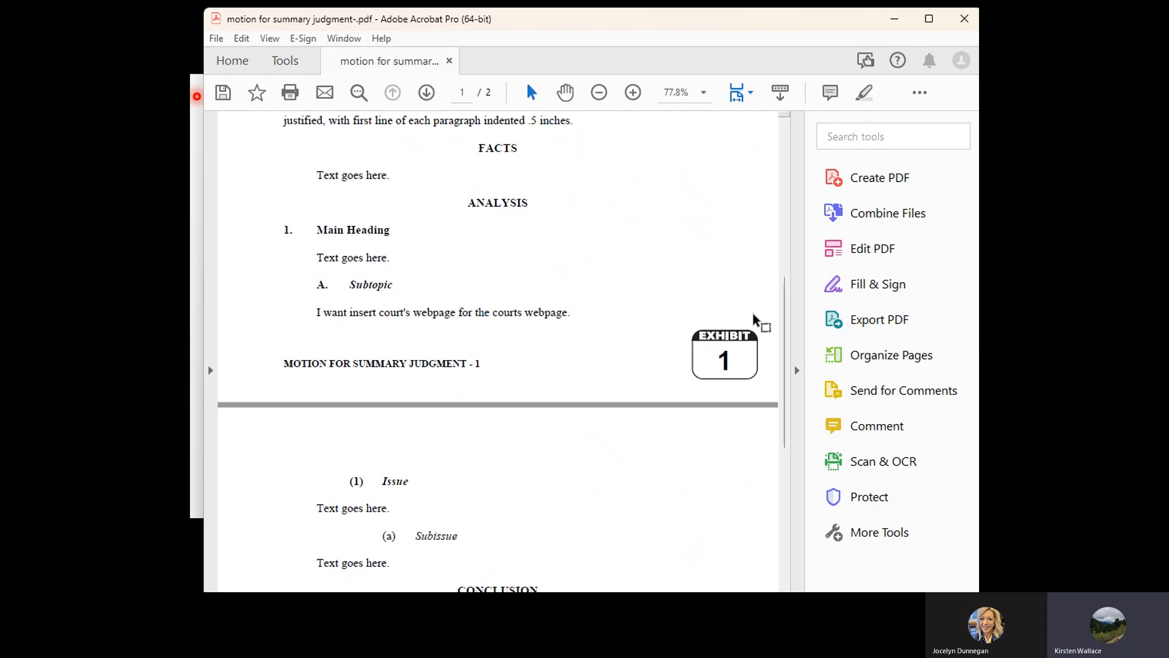
left_click(964, 19)
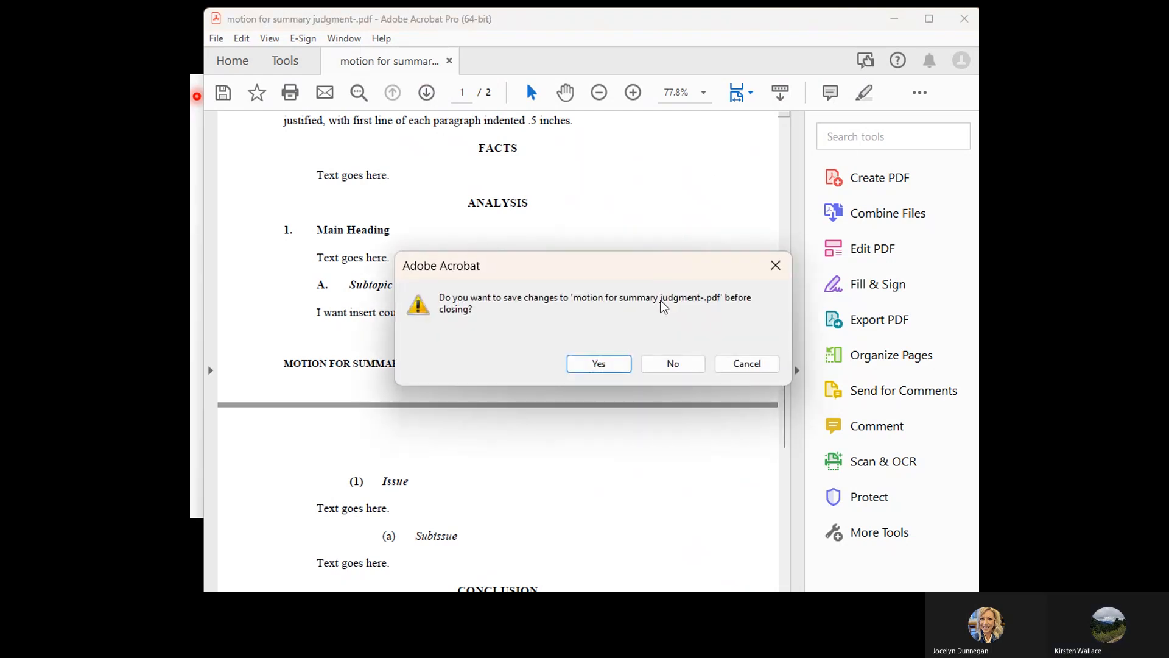
left_click(599, 363)
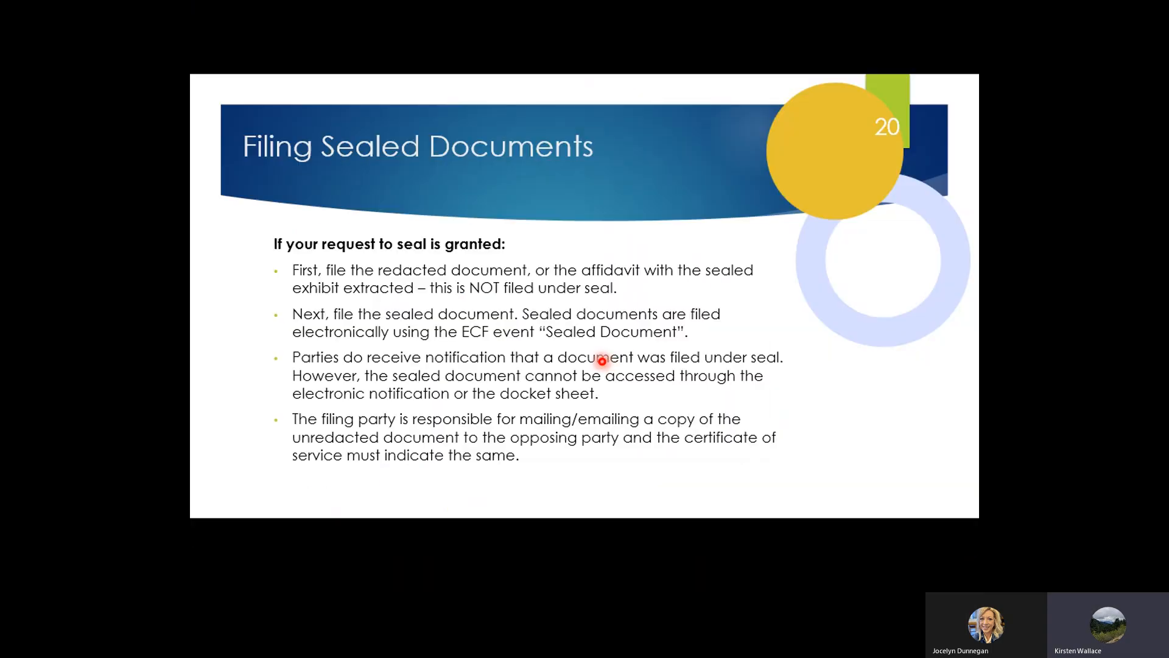